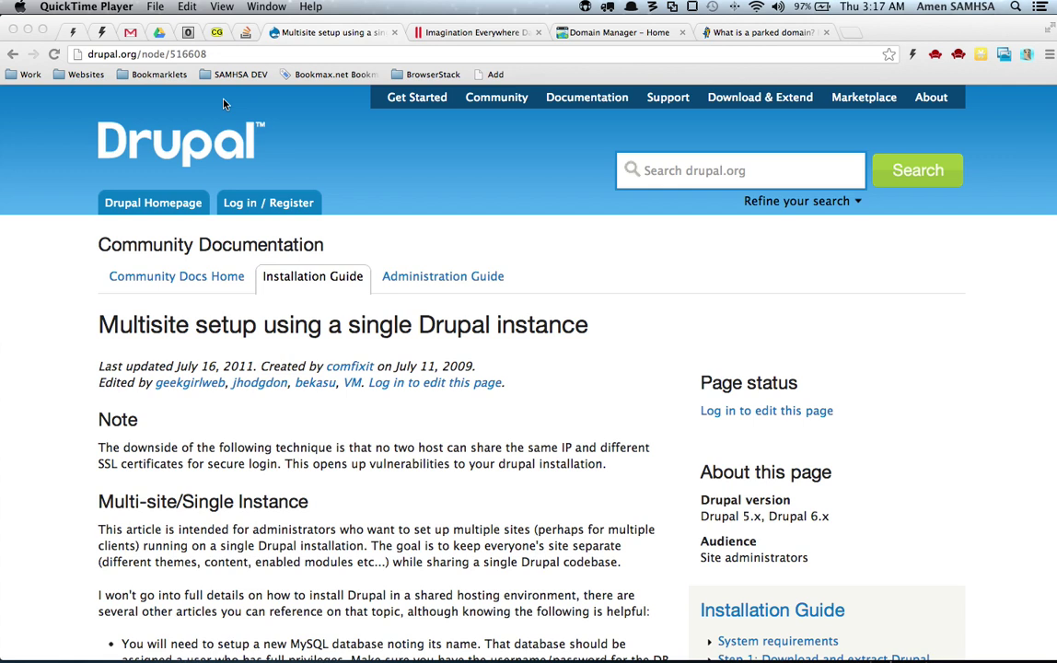
# Bring the Chrome window with Drupal.org's multisite setup guide to the front
pyautogui.scroll(-1, 302, 104)
pyautogui.scroll(1, 416, 145)
pyautogui.click(631, 38)
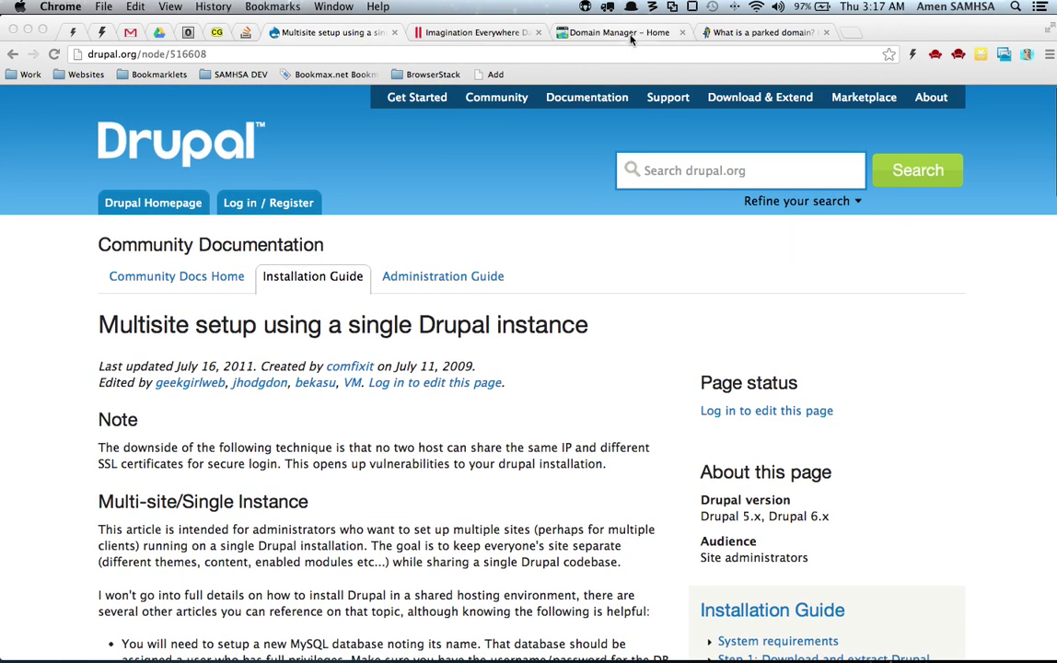
# Check that MAYBACHMEDIA.COM's nameservers are IE3 and IE4.IMAGINATIONEVERYWHERE.INFO in GoDaddy Domain Manager
pyautogui.click(610, 34)
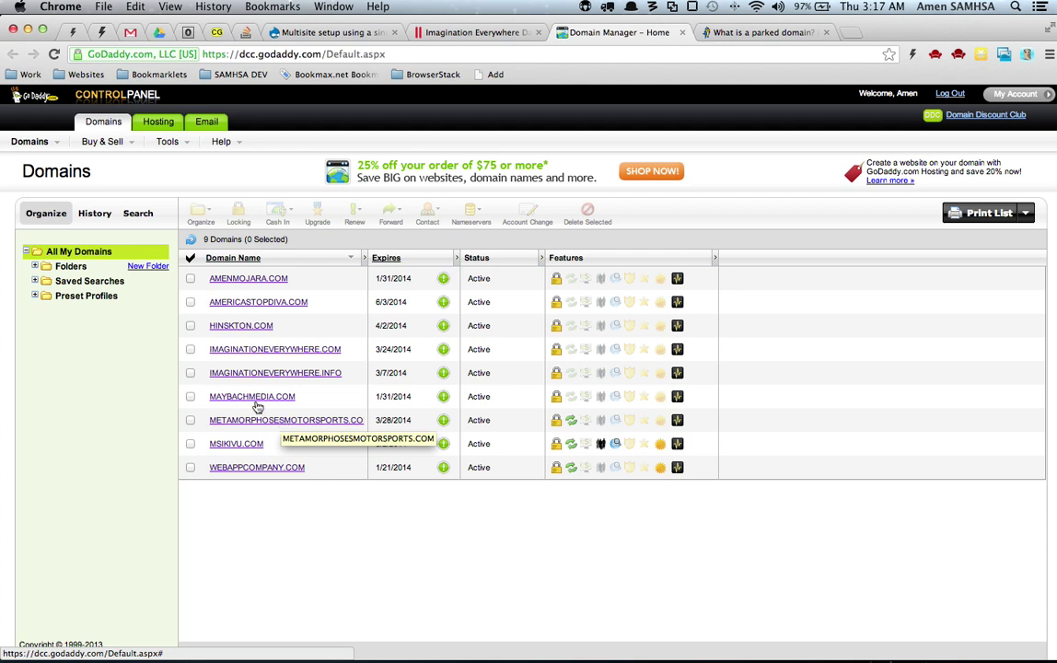
pyautogui.click(257, 396)
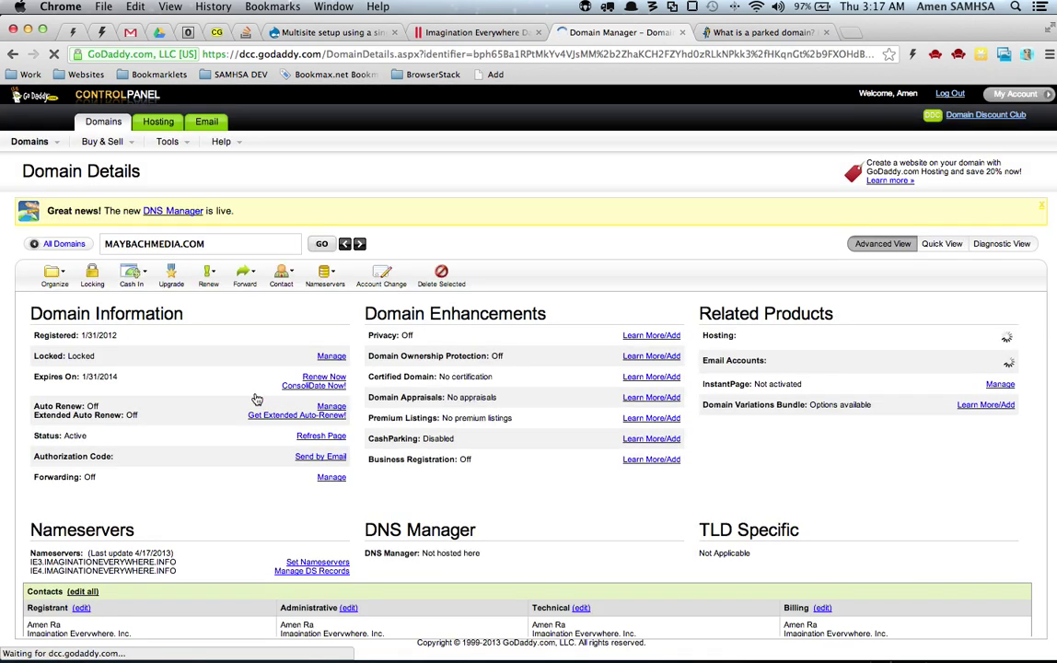
pyautogui.scroll(-3, 143, 587)
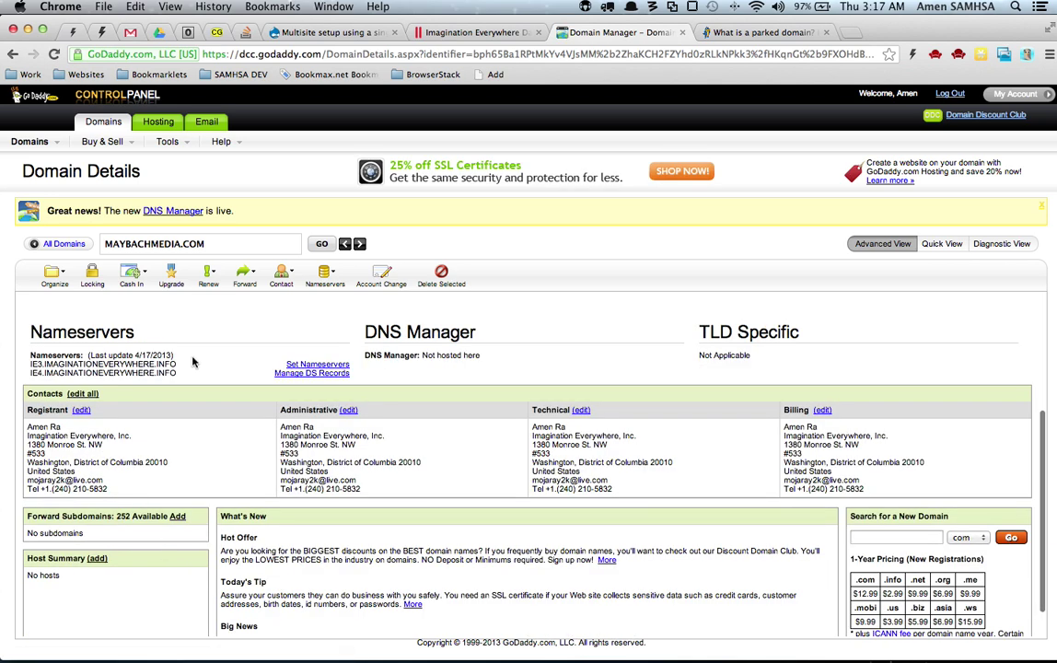
pyautogui.moveTo(55, 368); pyautogui.dragTo(173, 375)
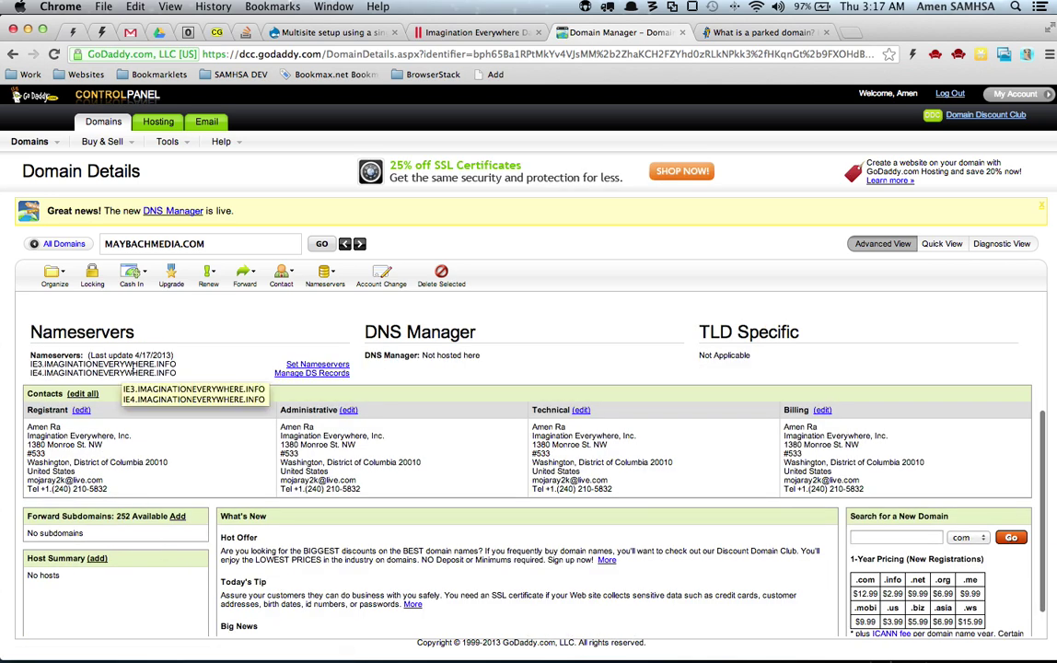
pyautogui.click(153, 377)
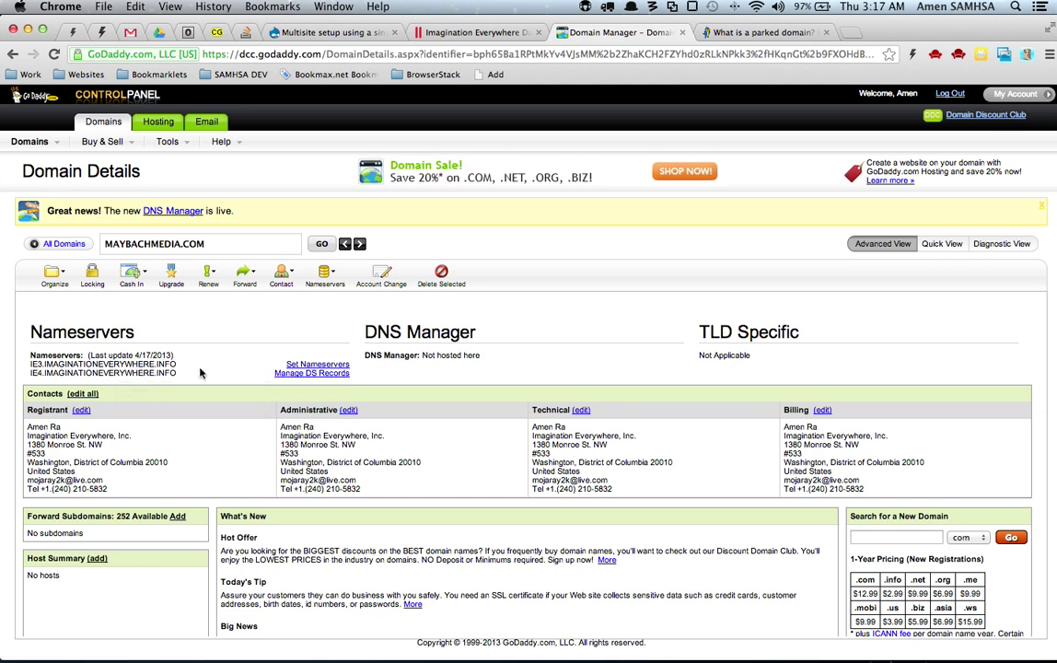
pyautogui.scroll(3, 201, 372)
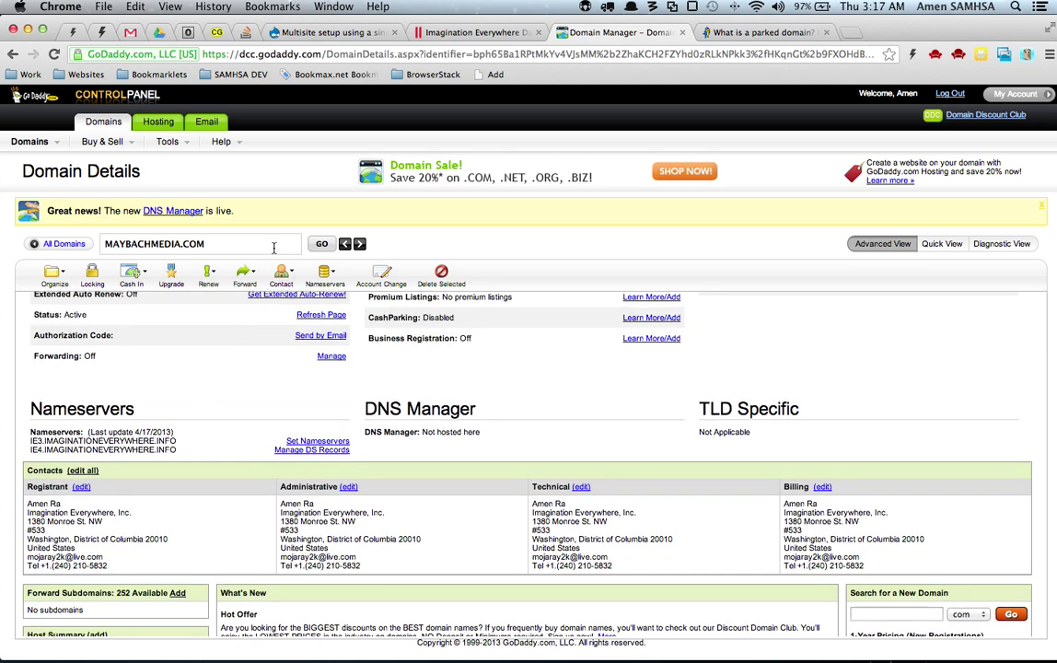
# Recheck the MAYBACHMEDIA.COM details, then return to the full list of 9 domains
pyautogui.click(273, 248)
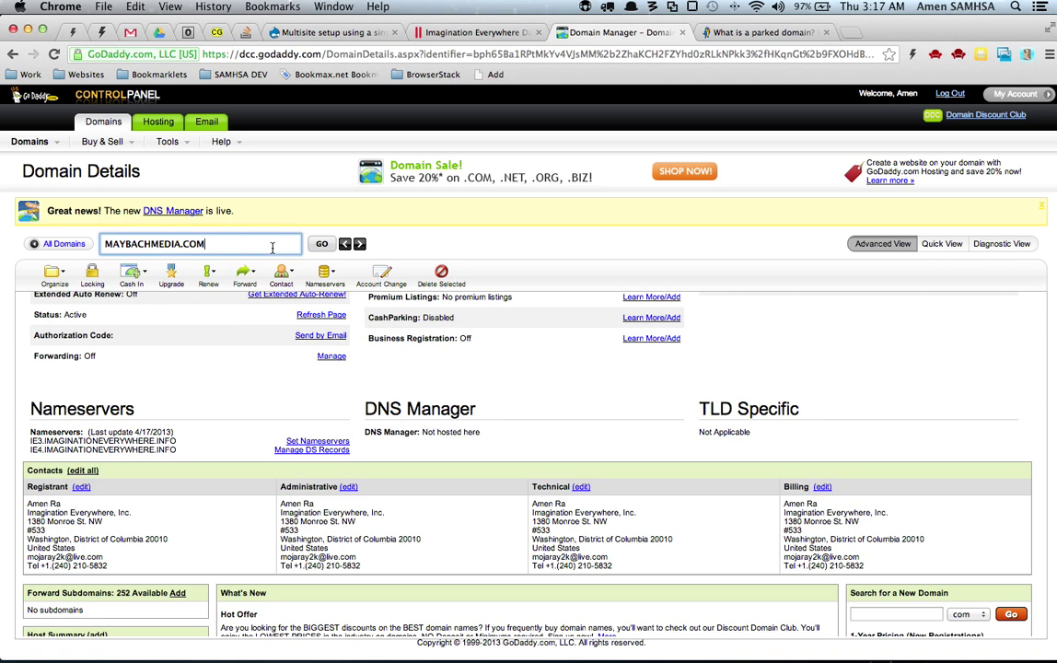
pyautogui.click(66, 246)
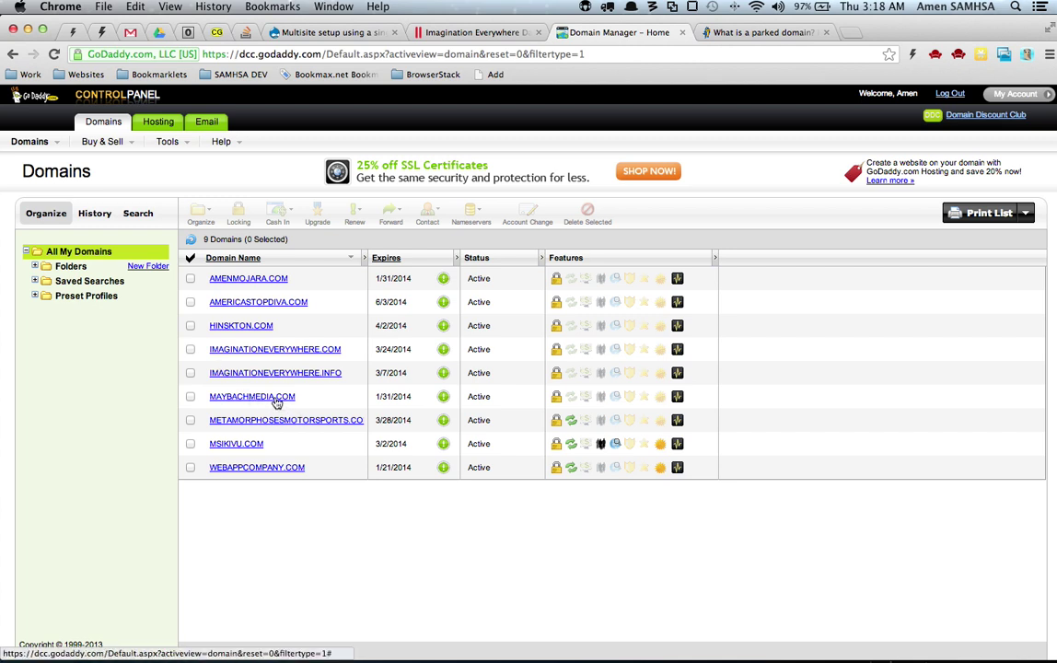
pyautogui.click(275, 399)
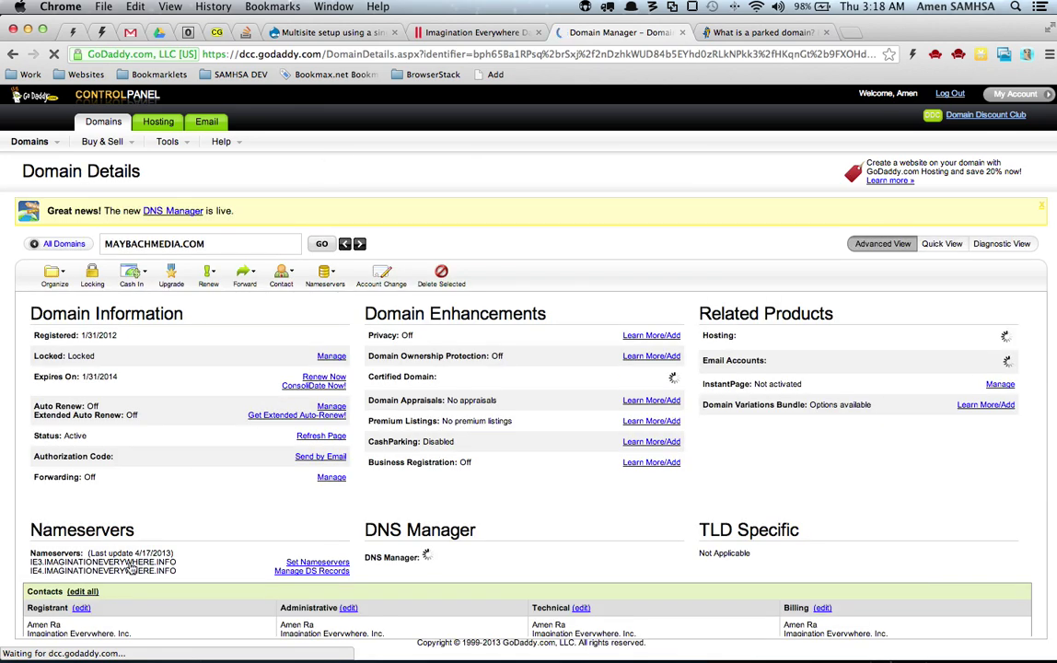
pyautogui.scroll(-3, 79, 572)
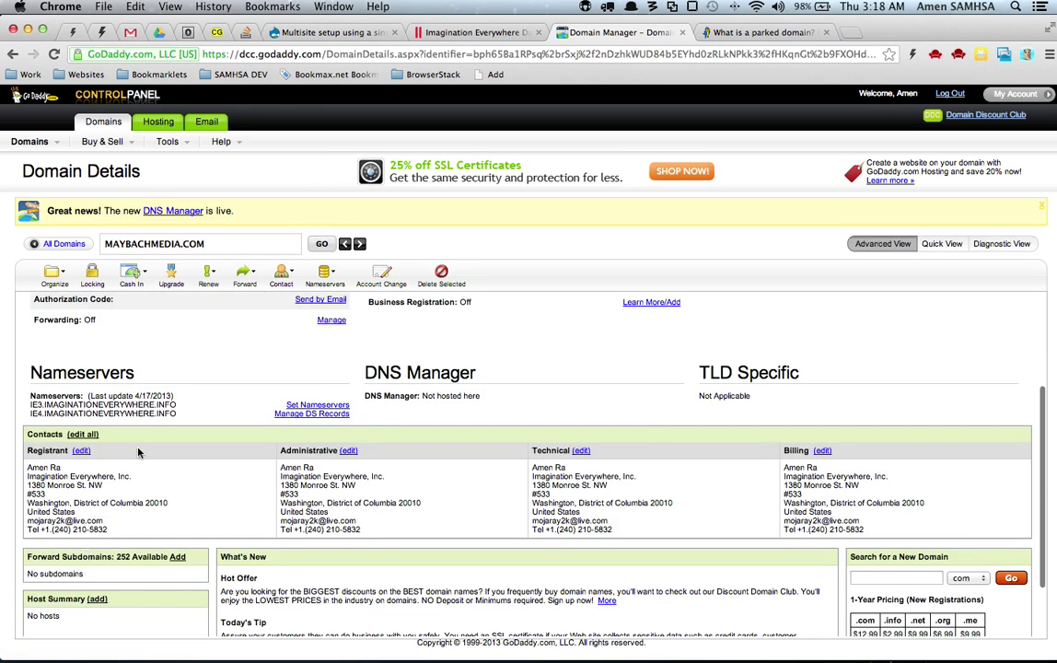
pyautogui.scroll(-1, 258, 390)
pyautogui.scroll(-3, 231, 408)
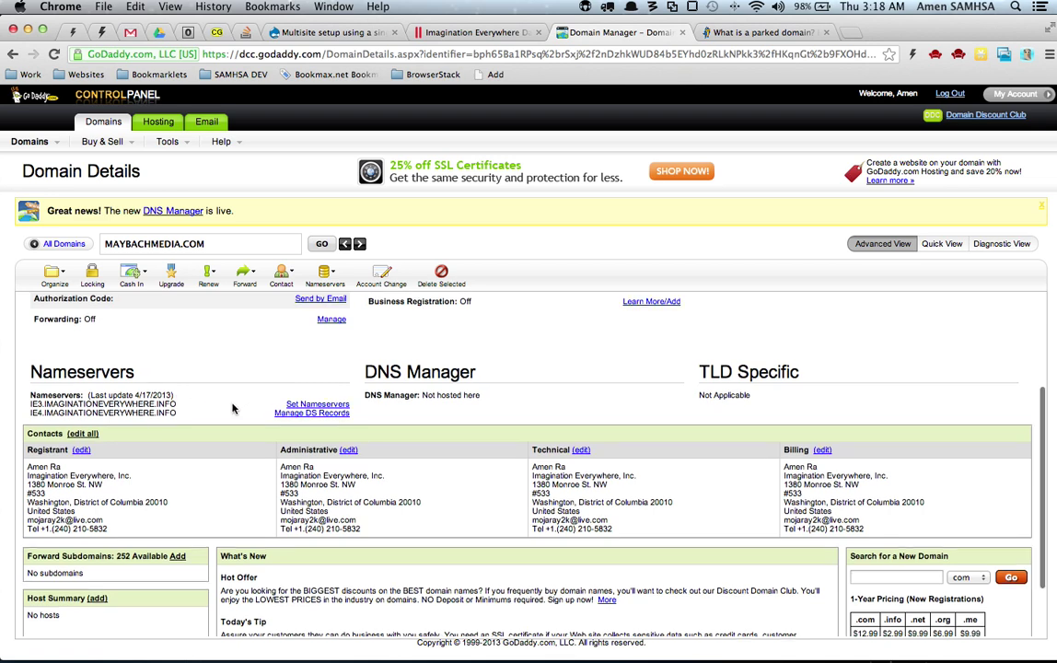
pyautogui.click(74, 243)
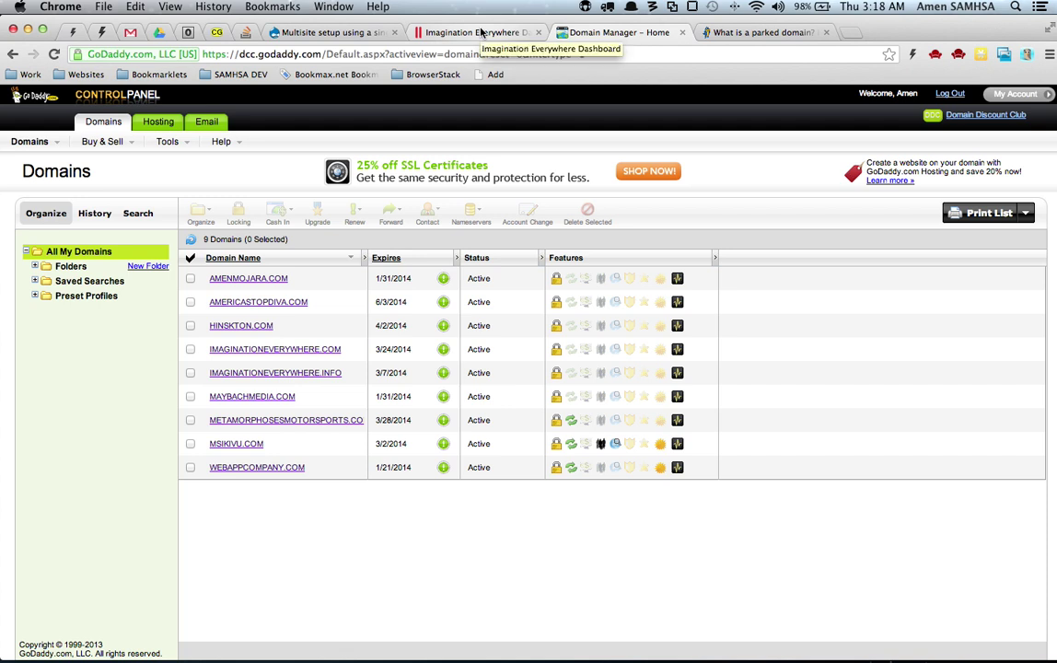
# Show metamorphosesmotorsports.com's Websites & Domains in Plesk, with maybachmedia.com listed as an alias
pyautogui.click(480, 34)
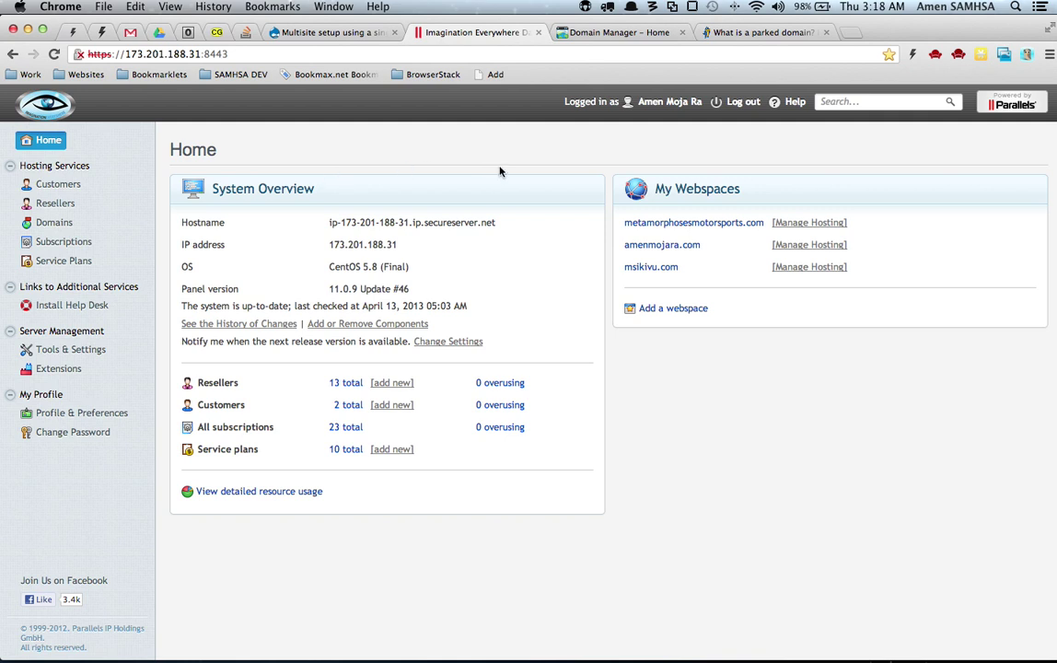
pyautogui.click(65, 243)
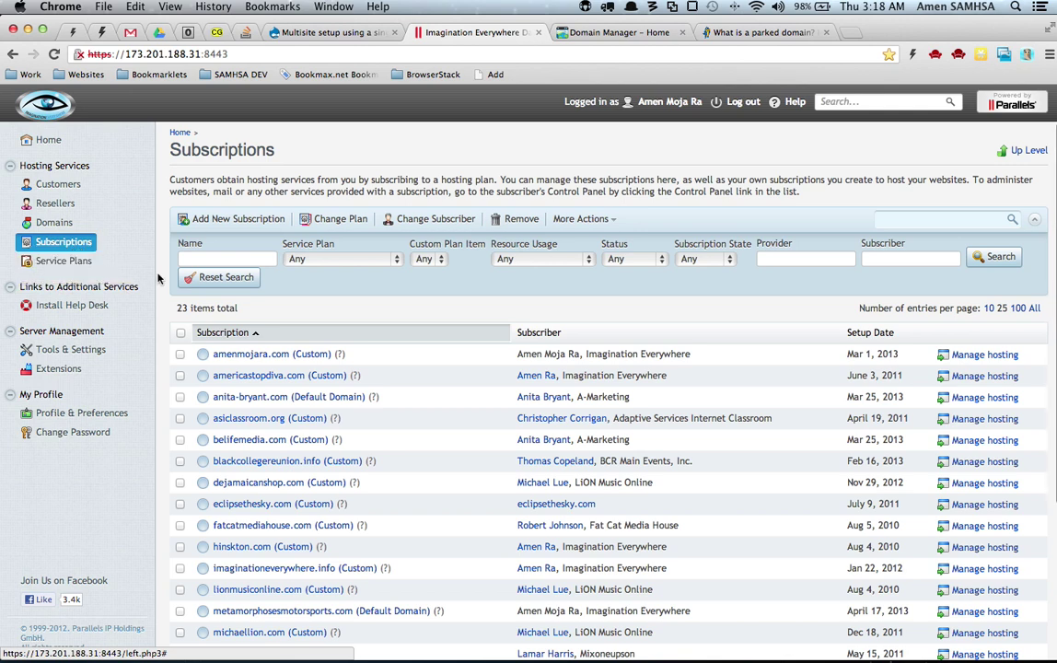
pyautogui.scroll(-5, 278, 370)
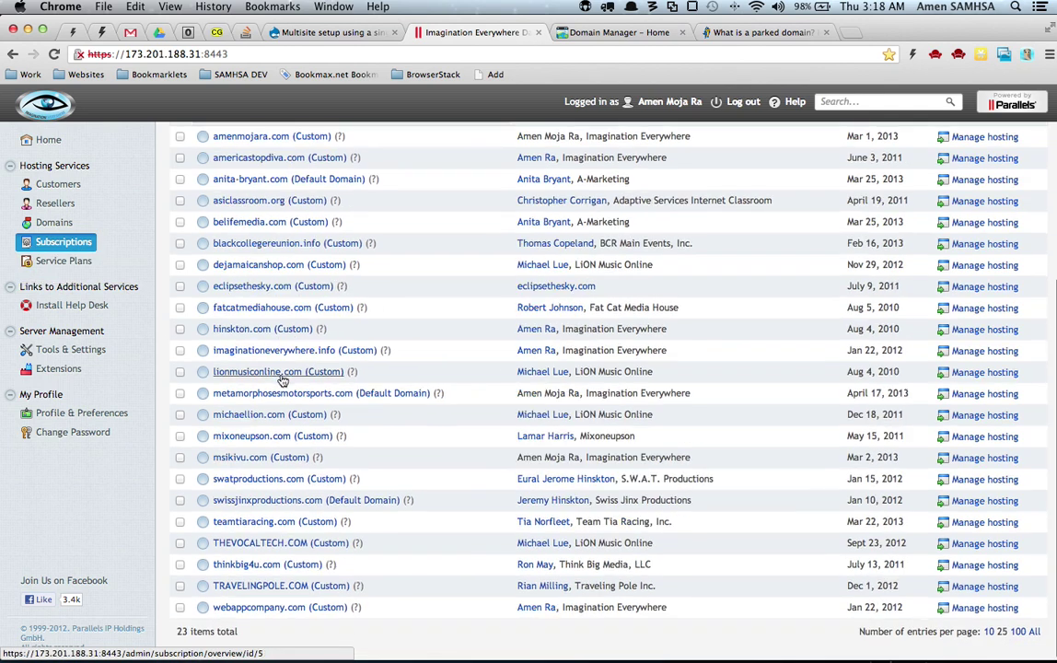
pyautogui.click(329, 396)
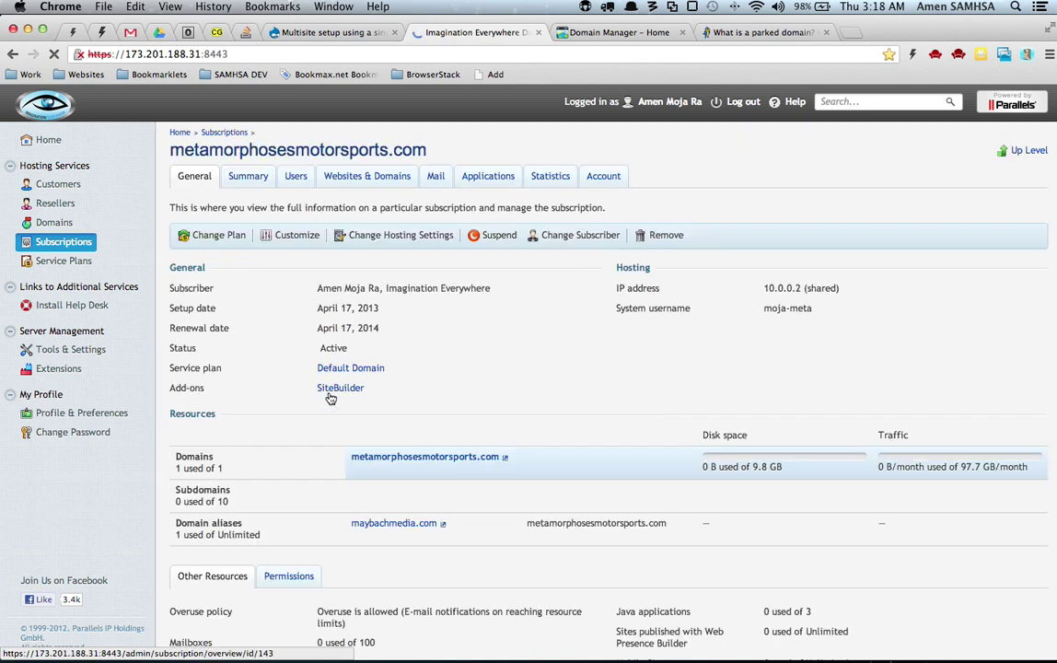
pyautogui.scroll(-1, 330, 397)
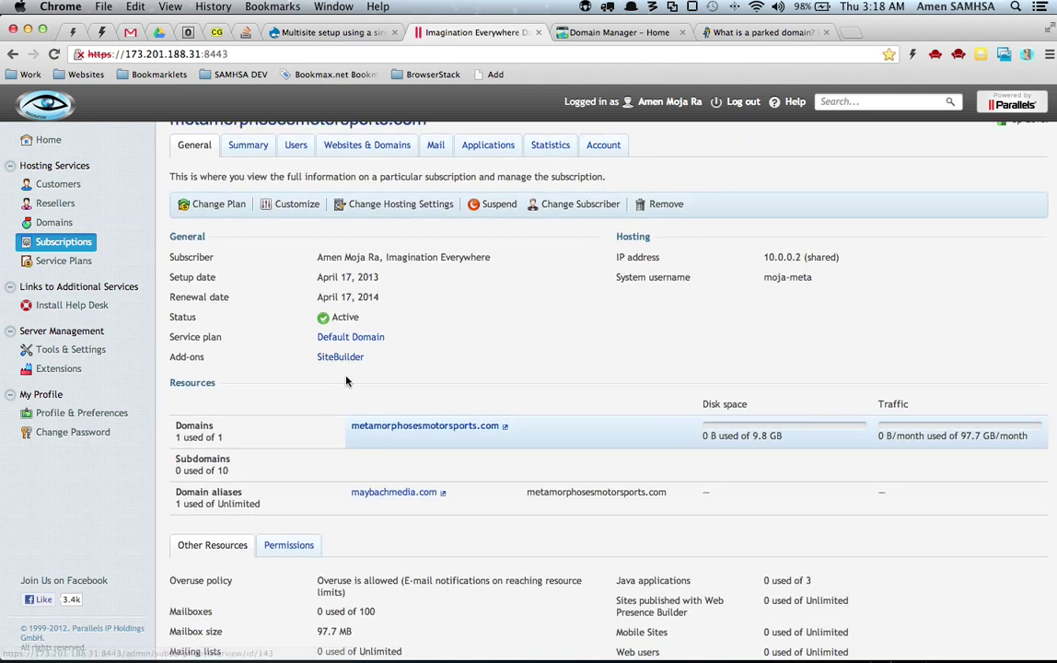
pyautogui.click(368, 154)
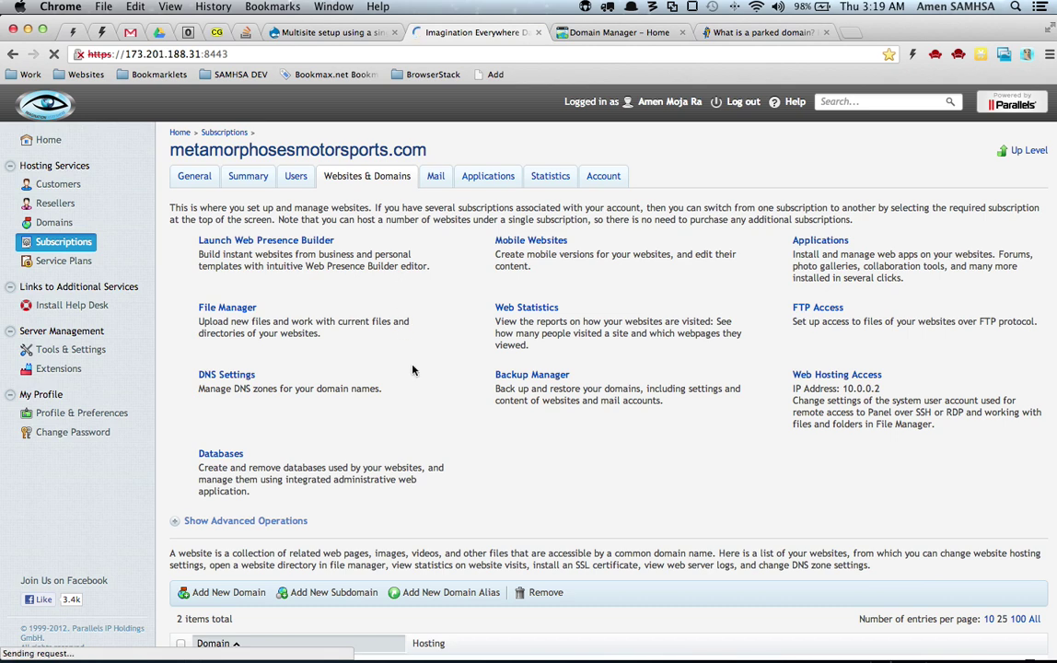
pyautogui.scroll(-3, 413, 441)
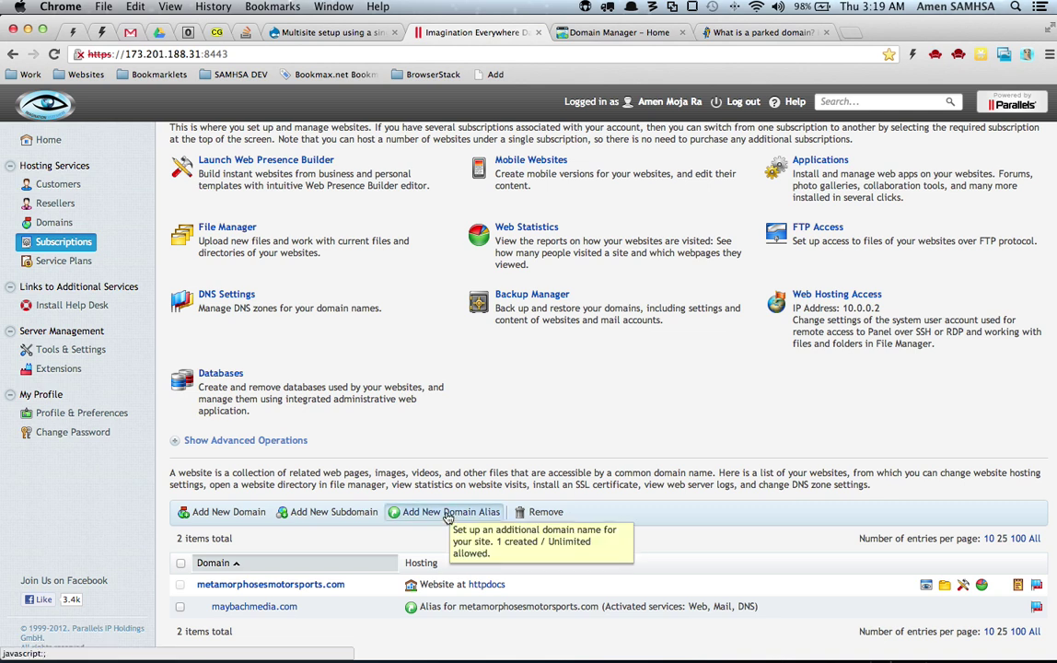
pyautogui.click(448, 515)
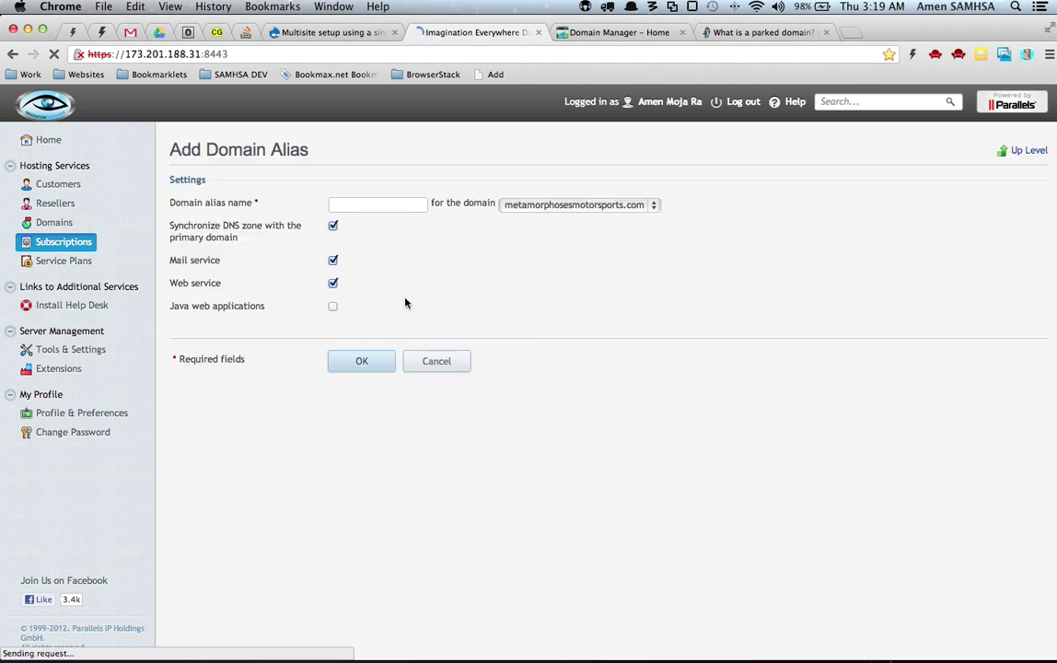
pyautogui.click(393, 215)
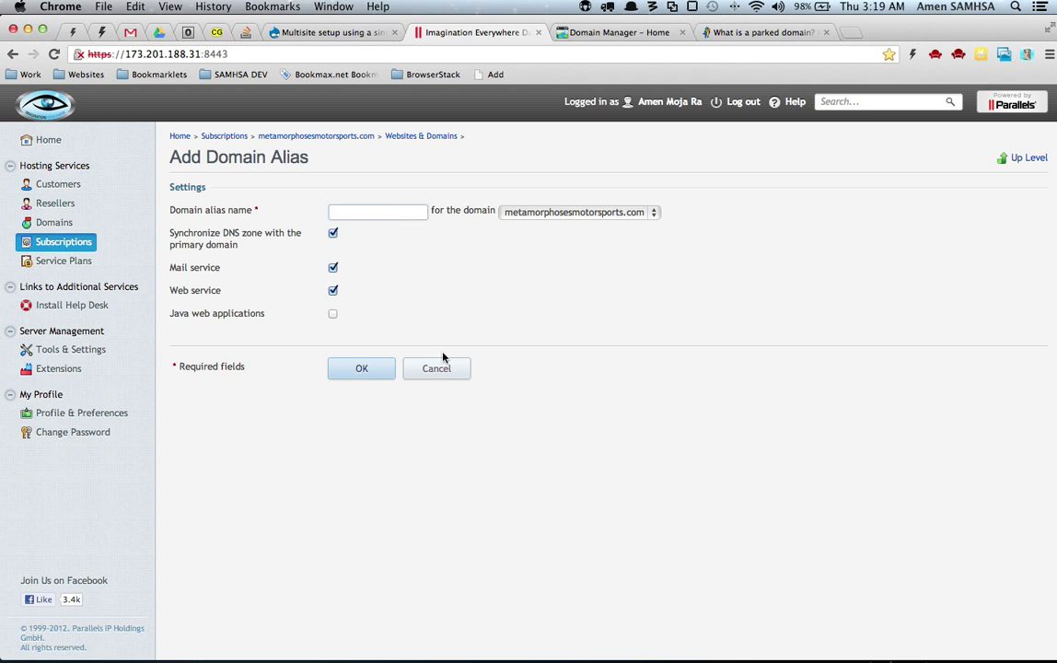
pyautogui.click(440, 373)
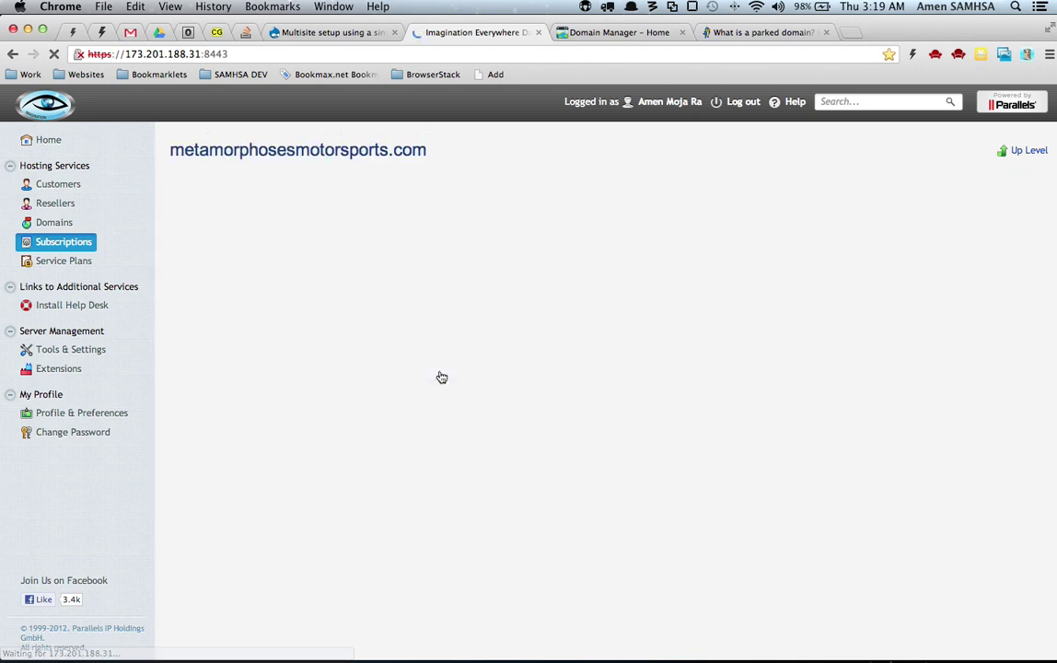
pyautogui.scroll(-2, 436, 376)
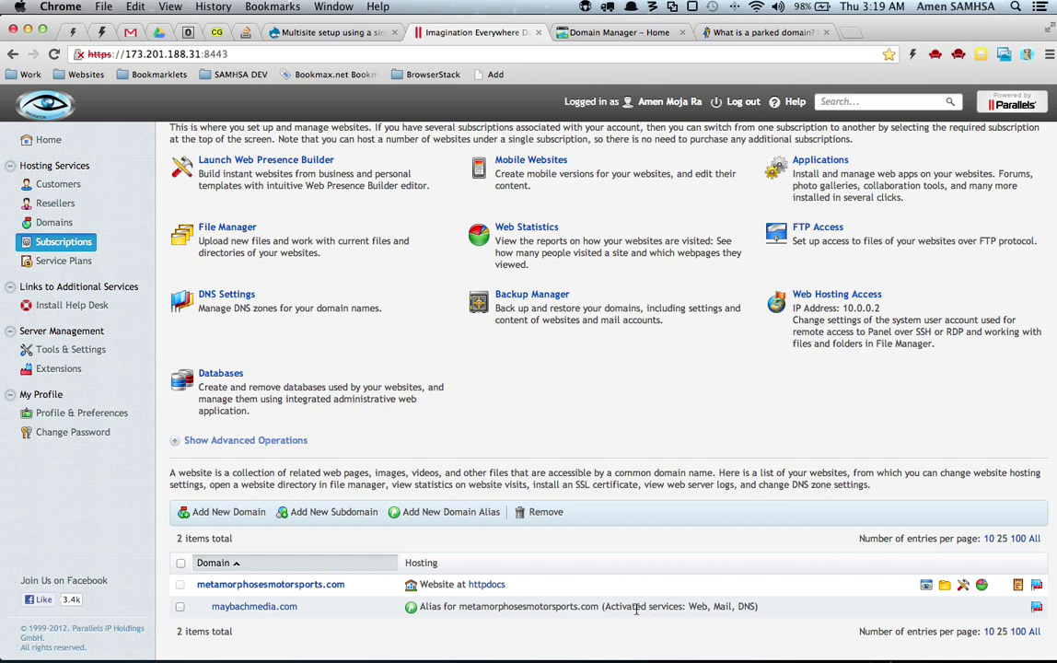
pyautogui.scroll(2, 598, 476)
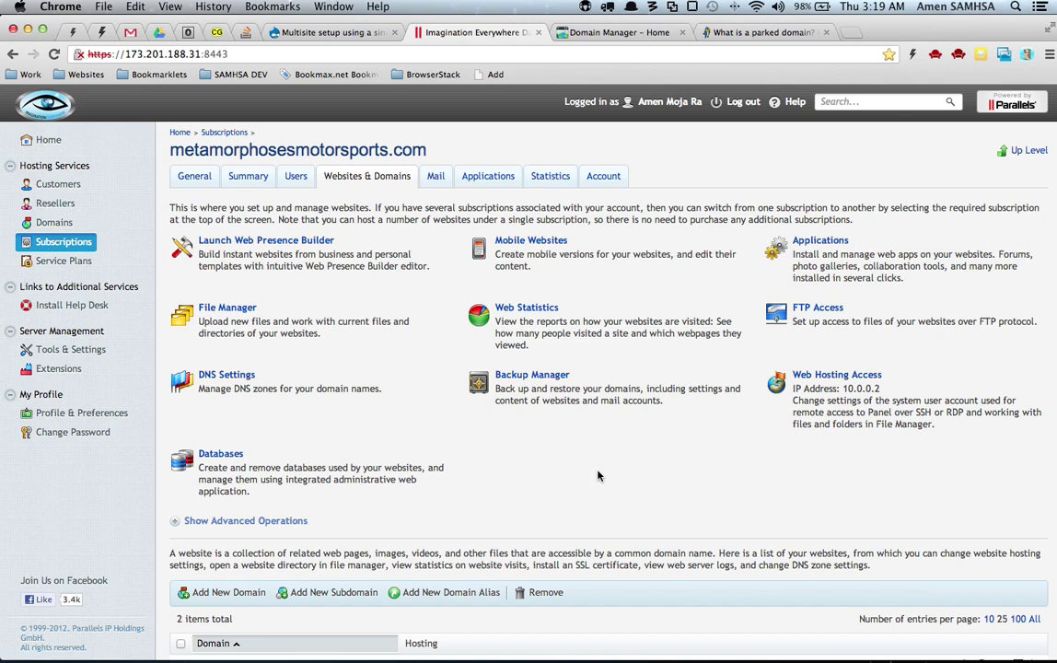
pyautogui.scroll(-2, 596, 474)
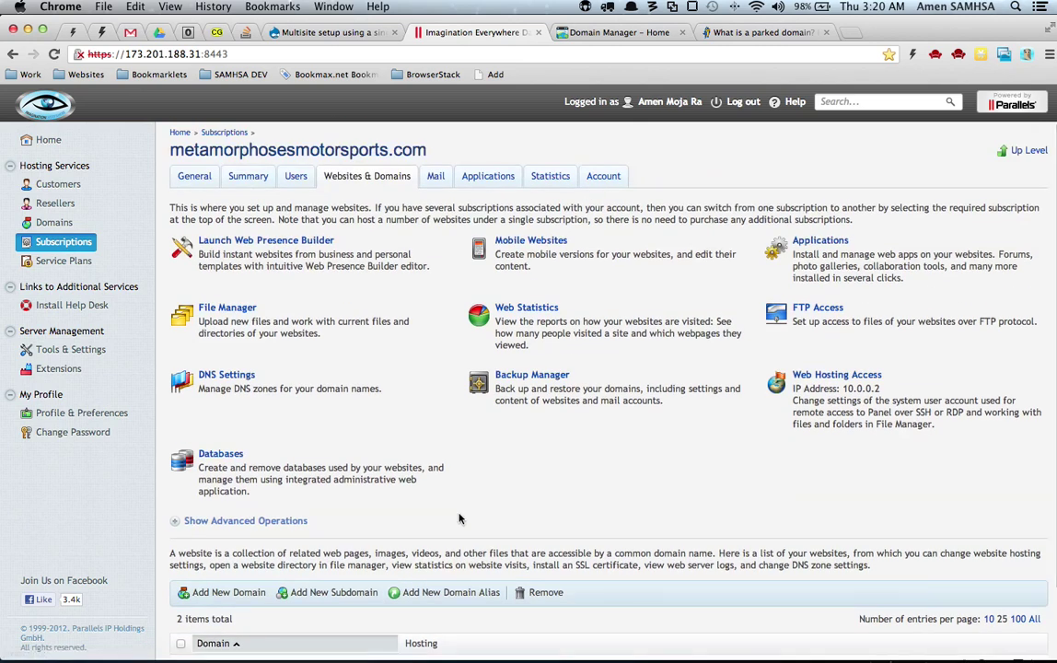
# List the subscription's databases, maybach_db and meta_db, on the local MySQL server
pyautogui.scroll(-3, 626, 396)
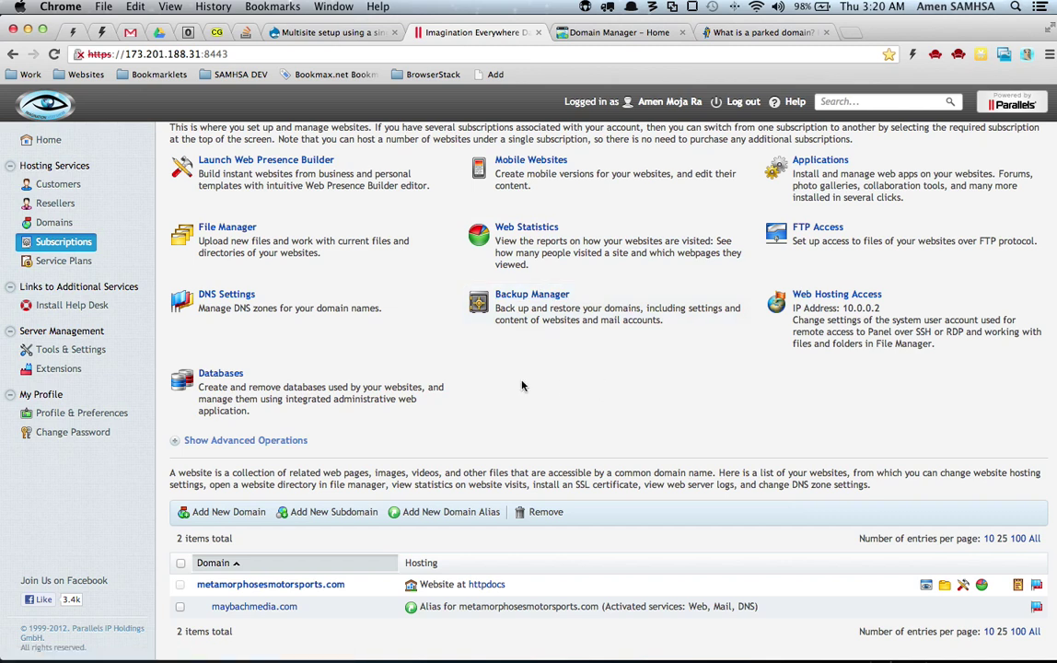
pyautogui.click(230, 374)
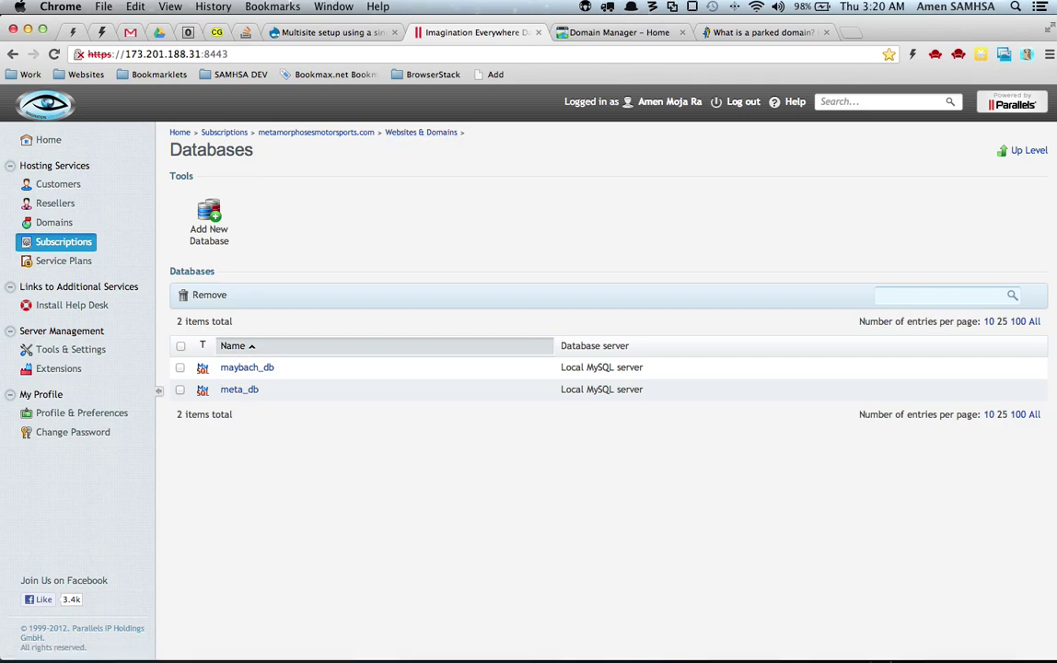
pyautogui.hotkey('ctrl', 'Up')
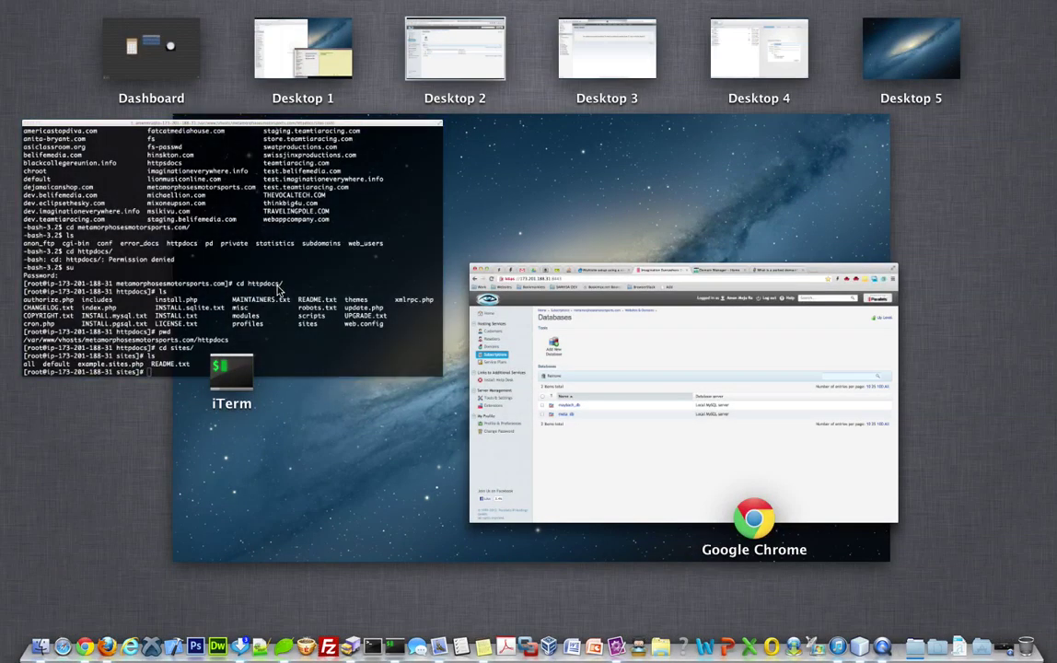
pyautogui.click(278, 291)
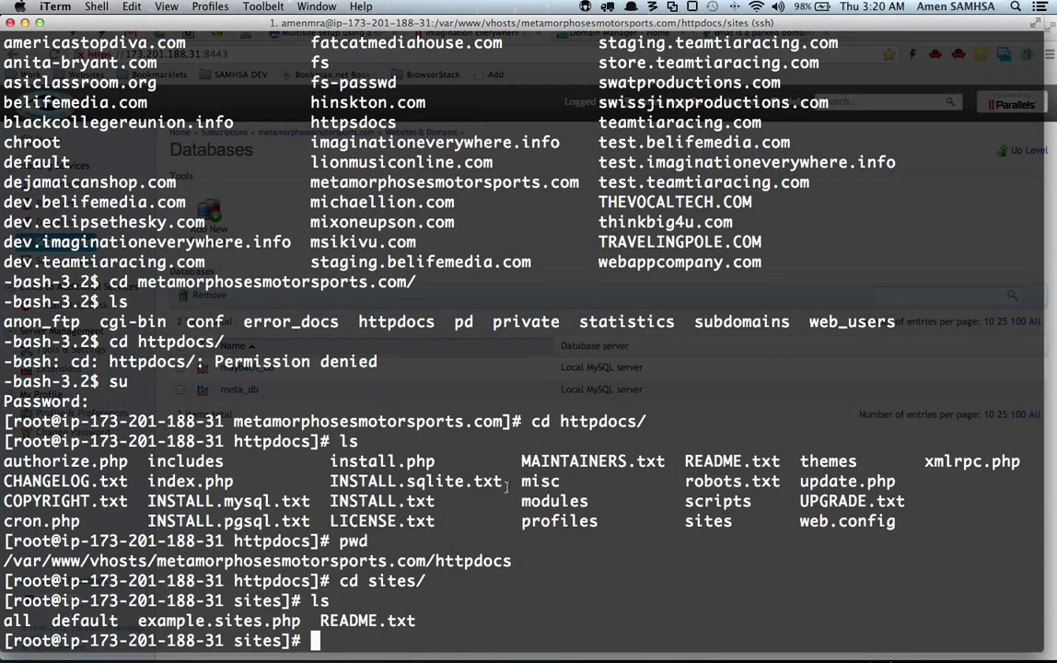
pyautogui.write('pwd')
pyautogui.press('Return')
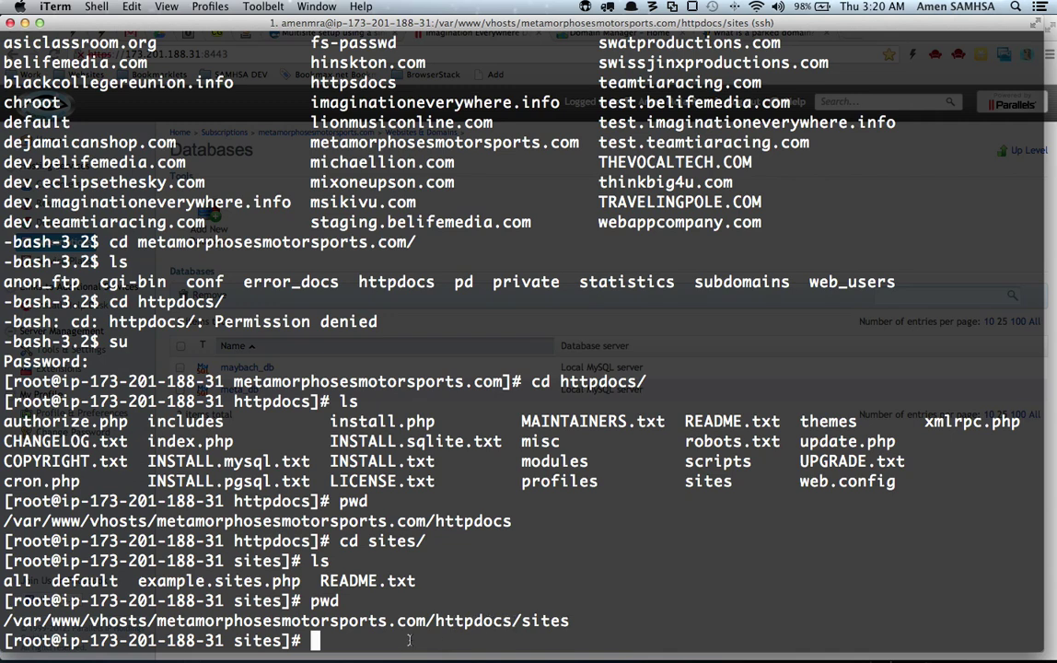
pyautogui.write('cd ..')
pyautogui.press('Return')
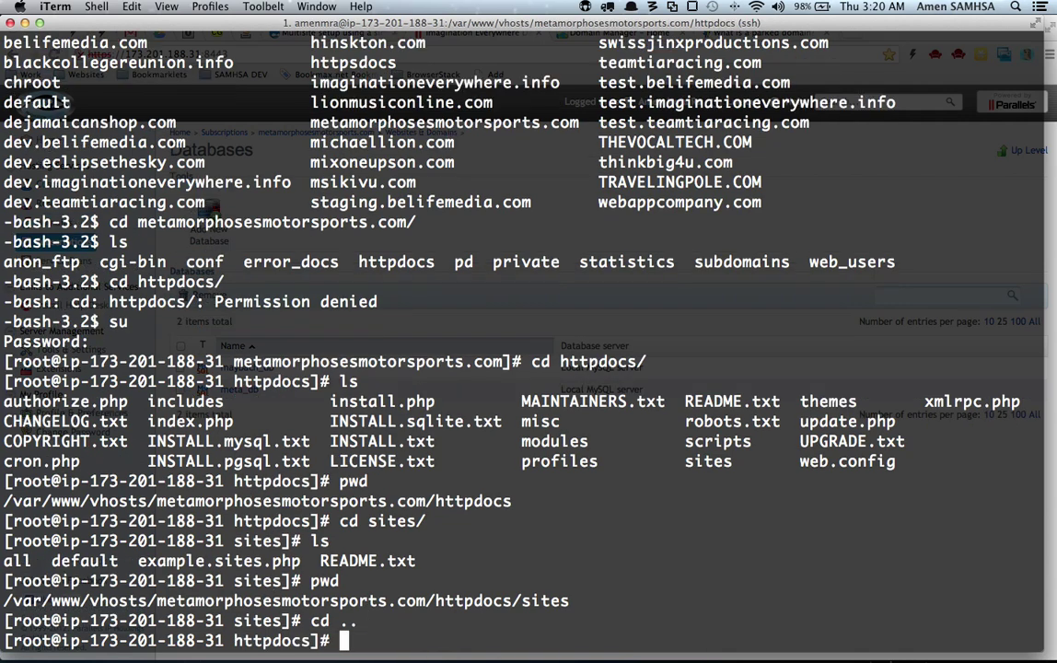
pyautogui.write('ls')
pyautogui.press('Return')
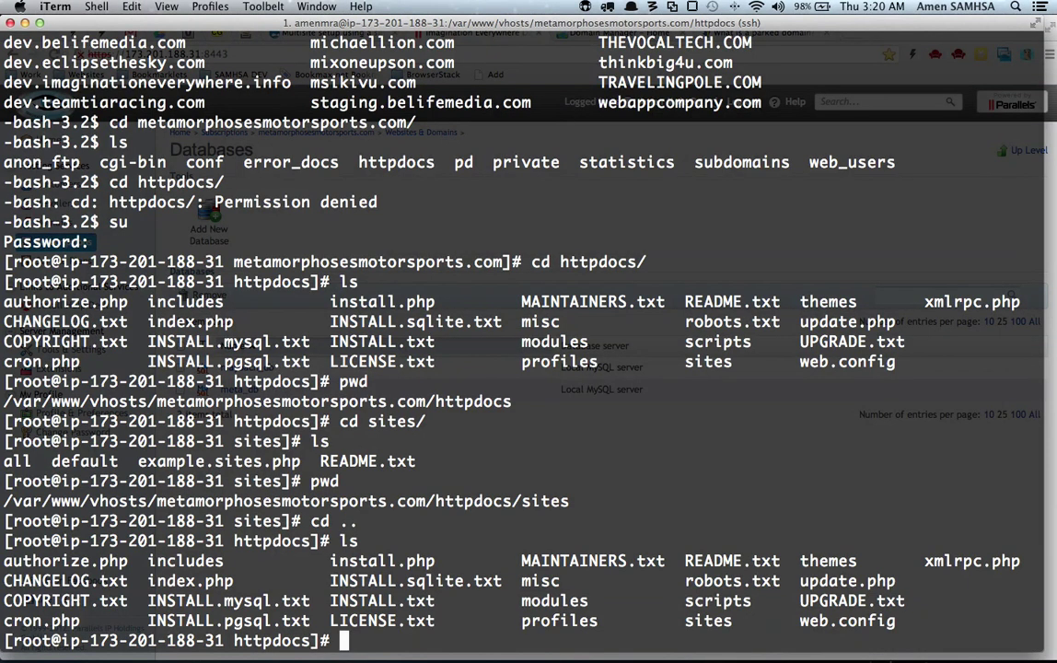
pyautogui.write('cd si')
pyautogui.press('Tab')
pyautogui.press('Return')
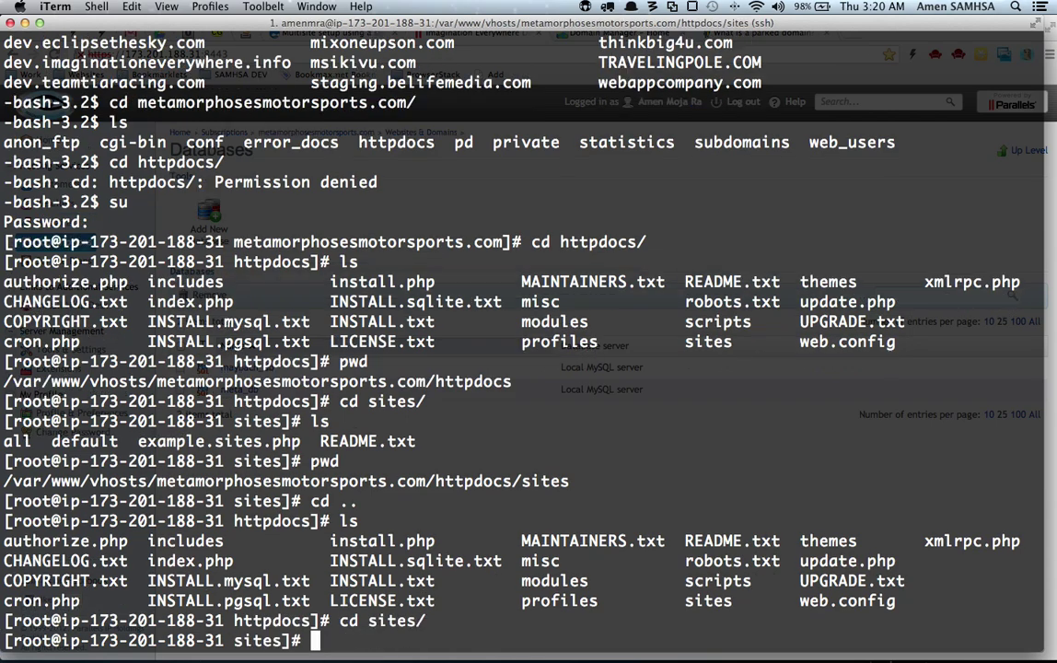
pyautogui.write('ls')
pyautogui.press('Return')
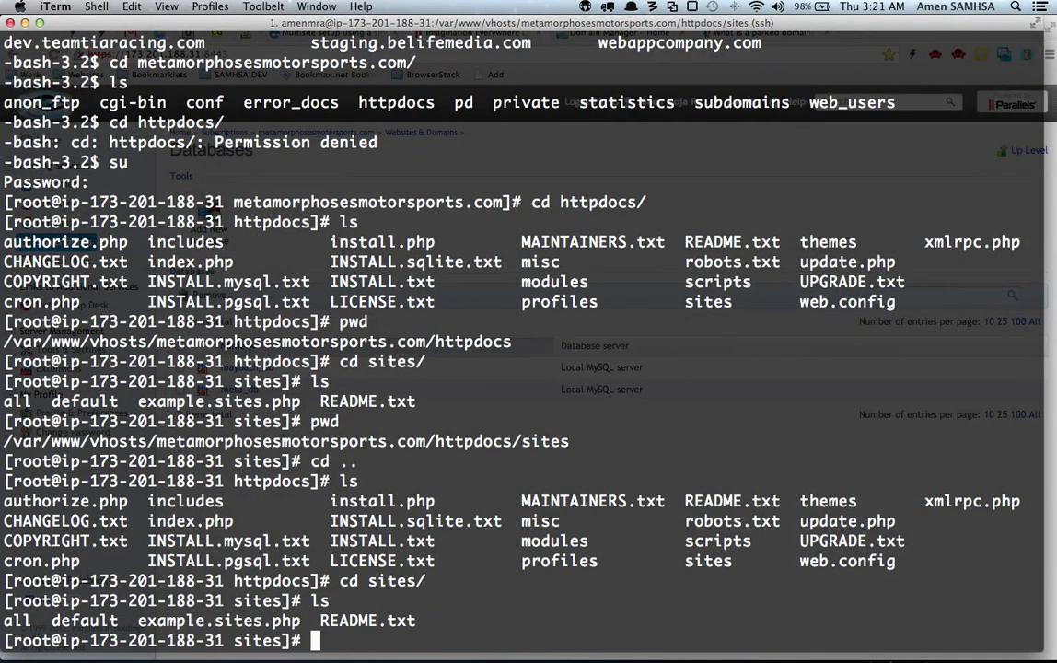
pyautogui.write('cp -R defau')
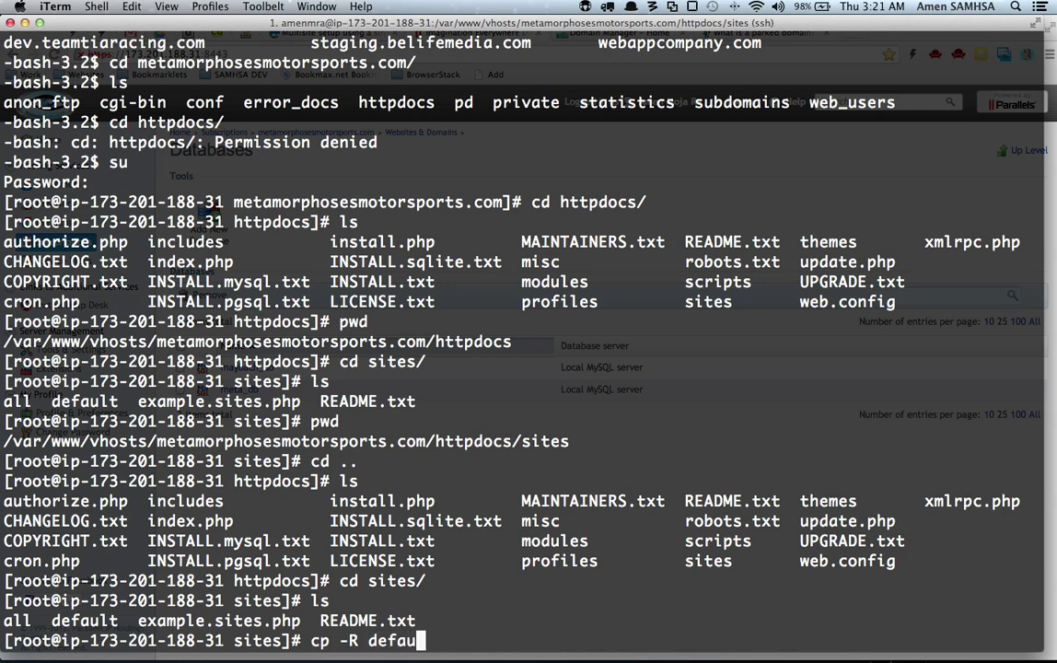
# Copy the default site folder to metamorphosesmotorsports.com and maybachmedia.com with cp -R
pyautogui.press('Tab')
pyautogui.write('metamor')
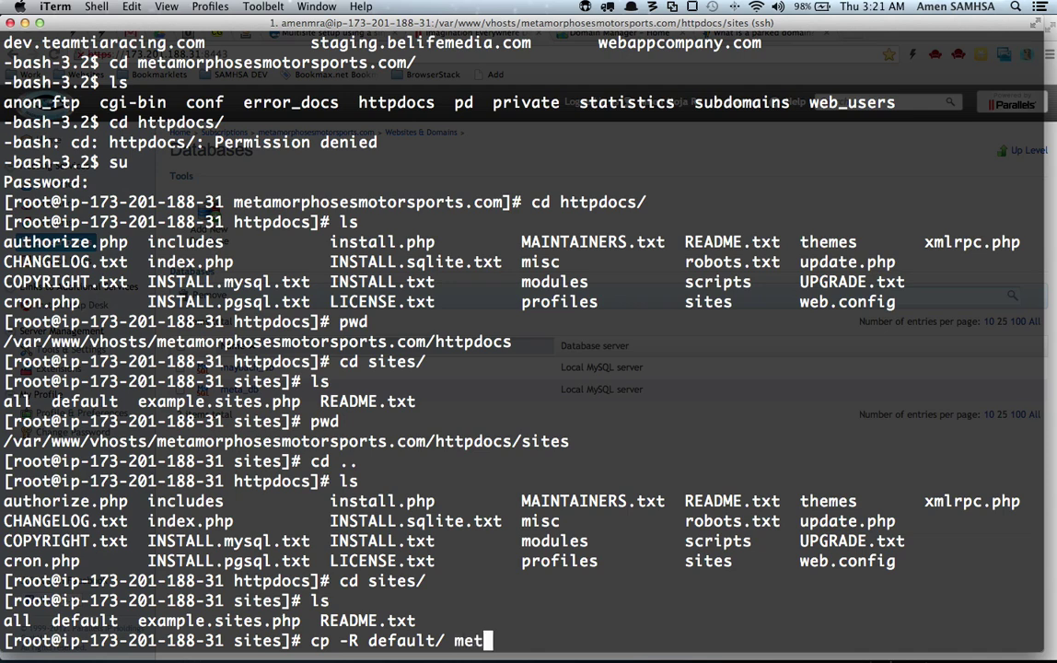
pyautogui.write('ph')
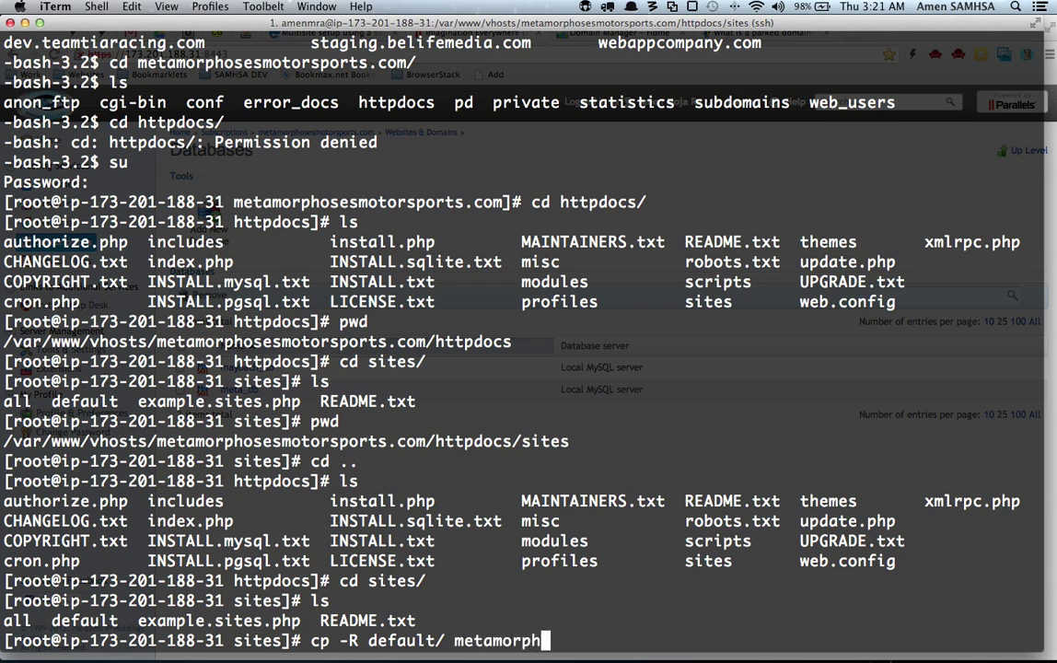
pyautogui.write('osesm')
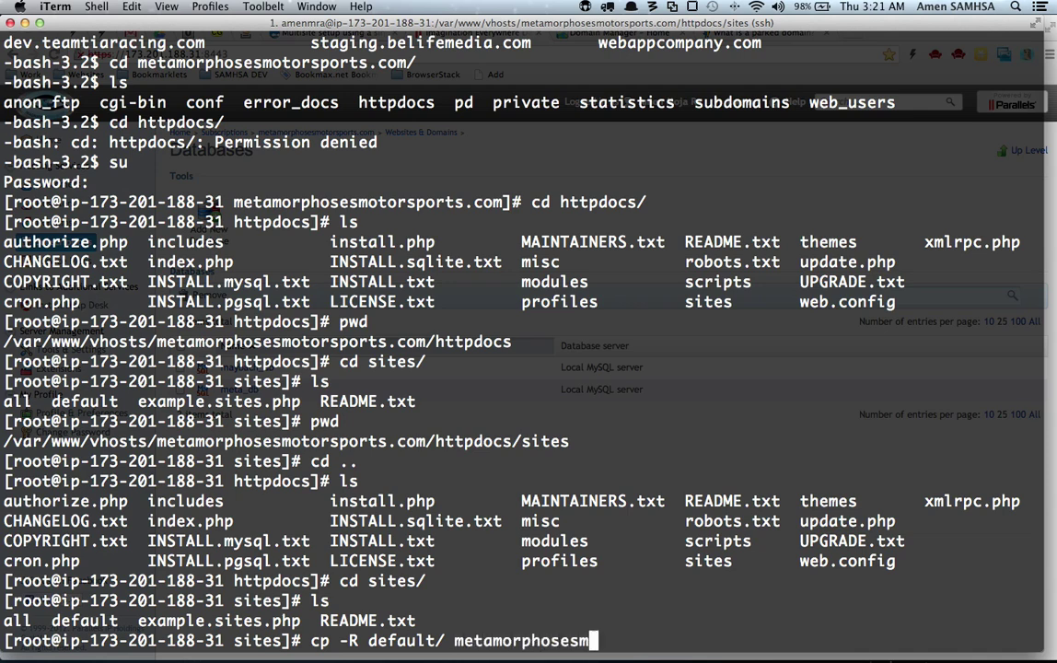
pyautogui.write('otorsports.com')
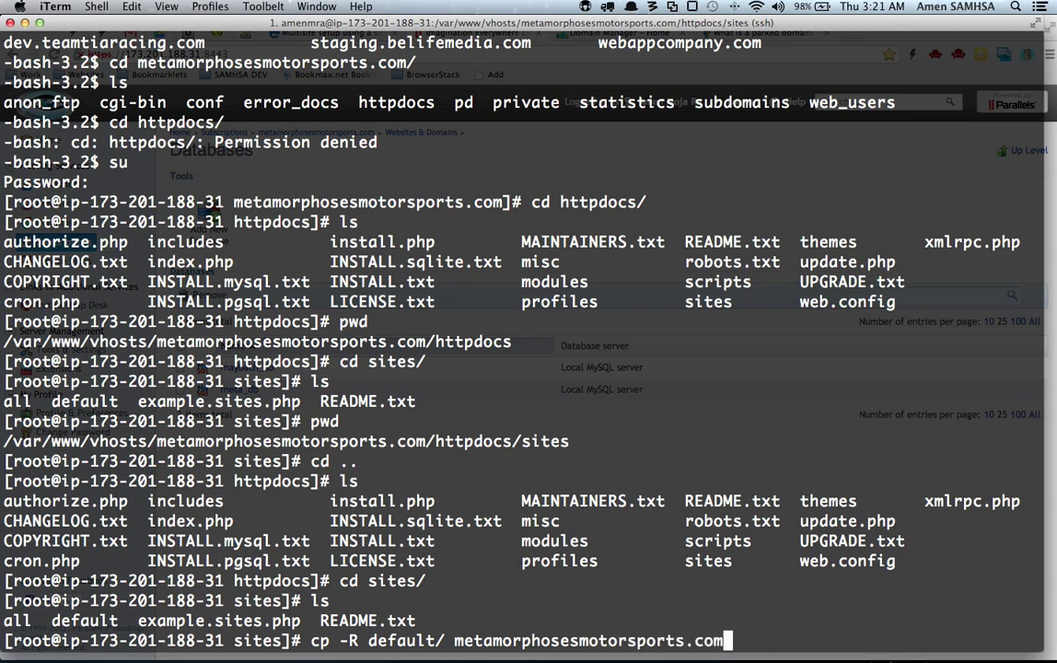
pyautogui.press('Return')
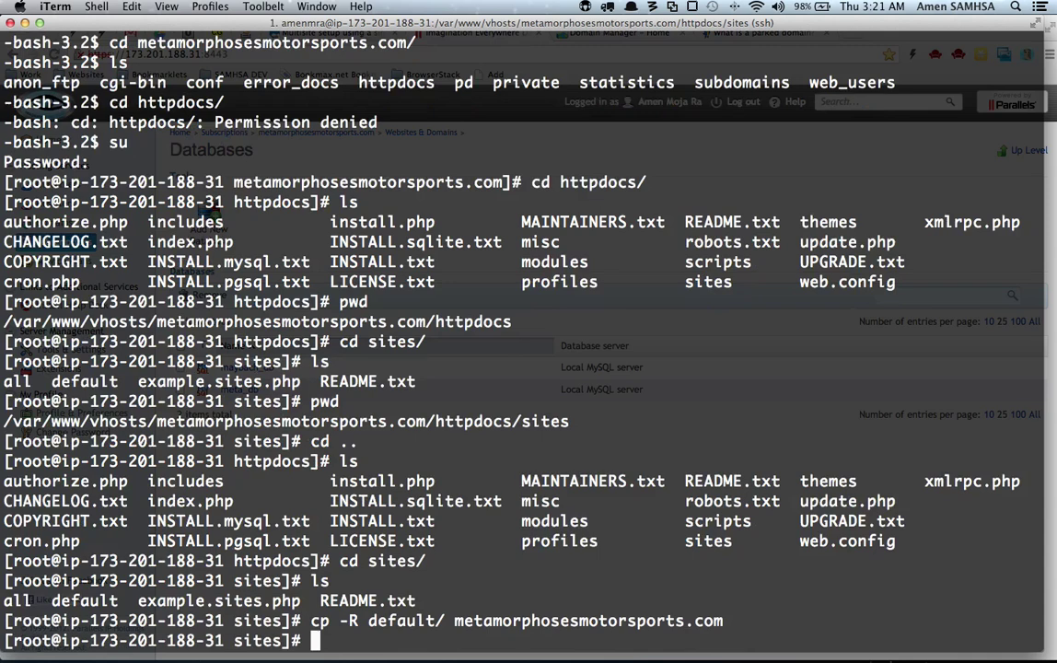
pyautogui.write('cp -R de')
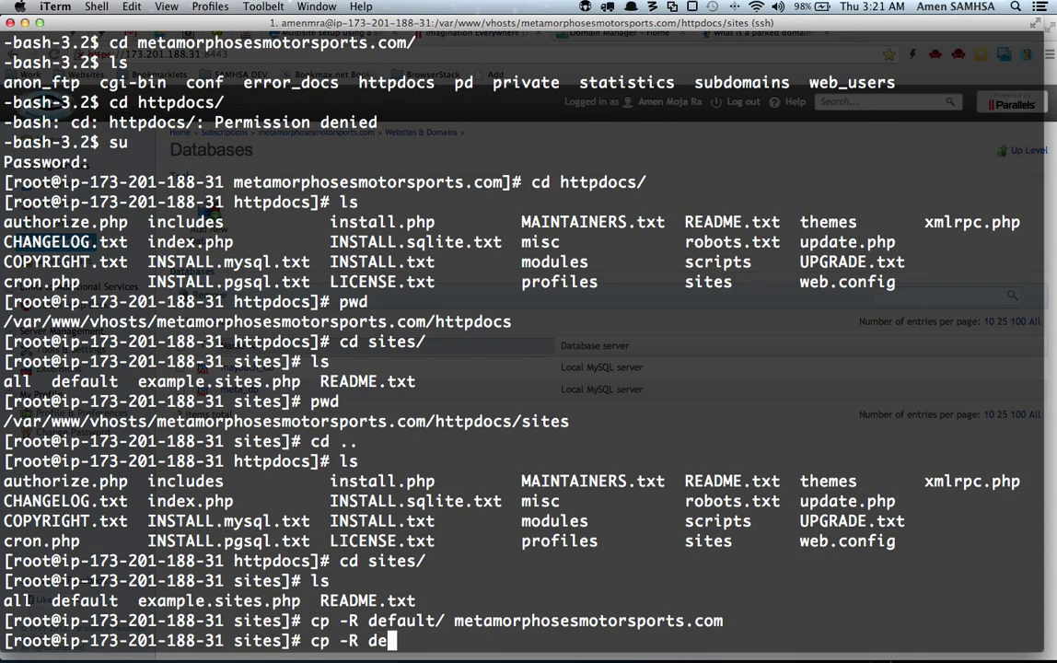
pyautogui.write('fault')
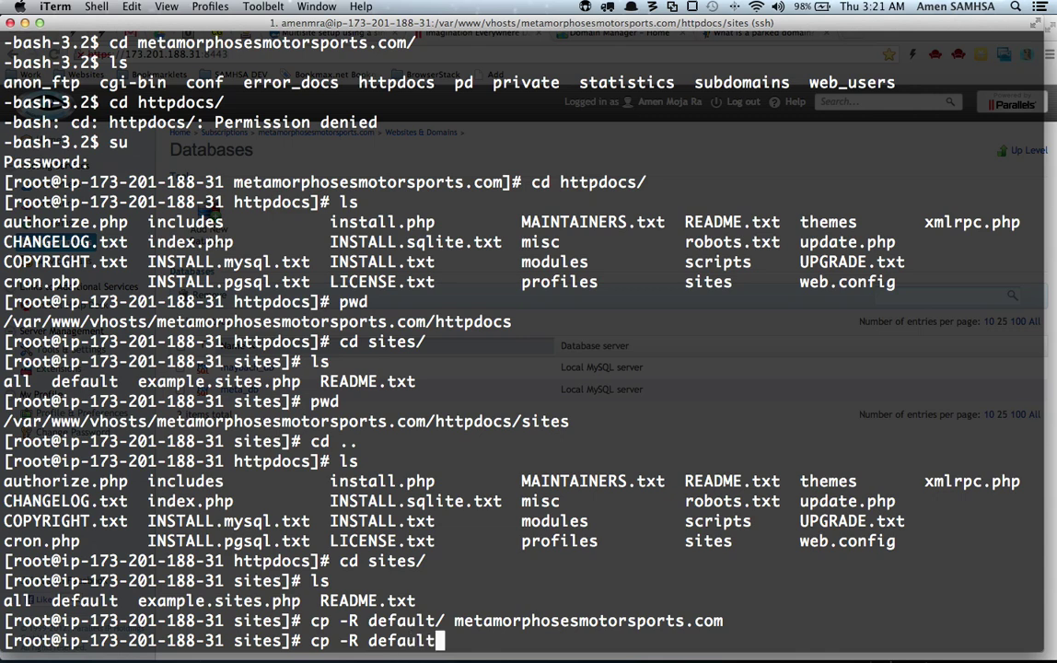
pyautogui.write('/ may')
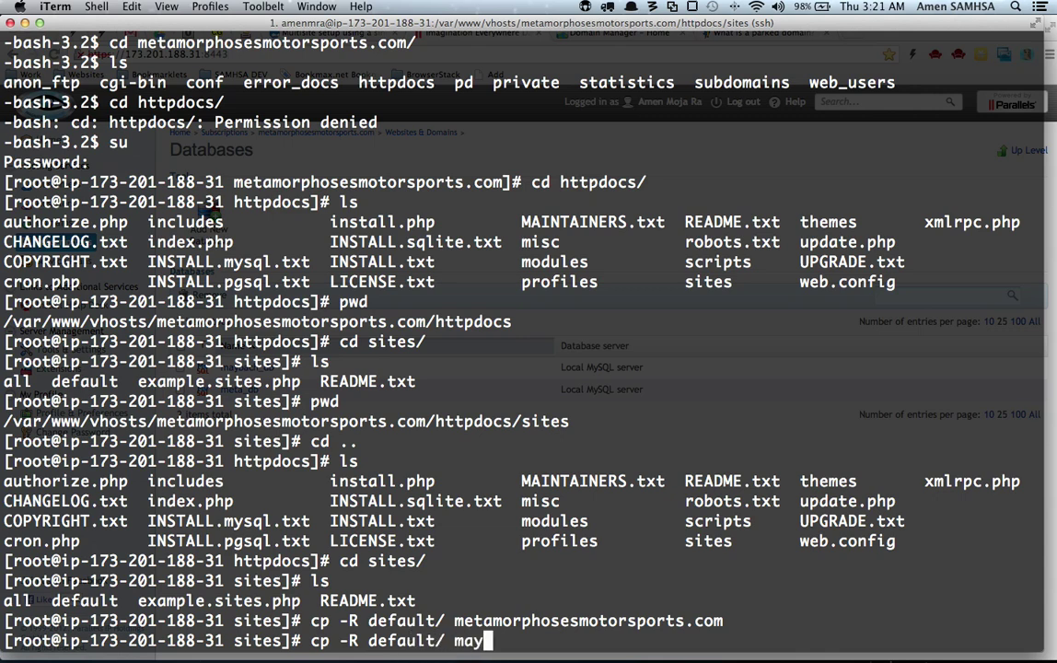
pyautogui.write('bachmed')
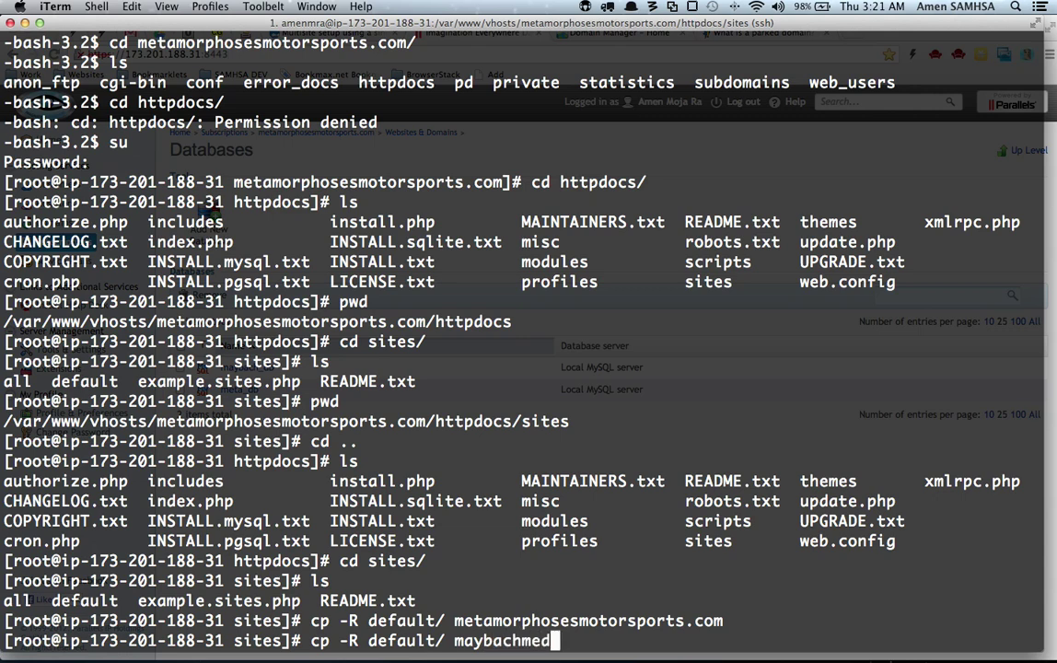
pyautogui.write('ia.com')
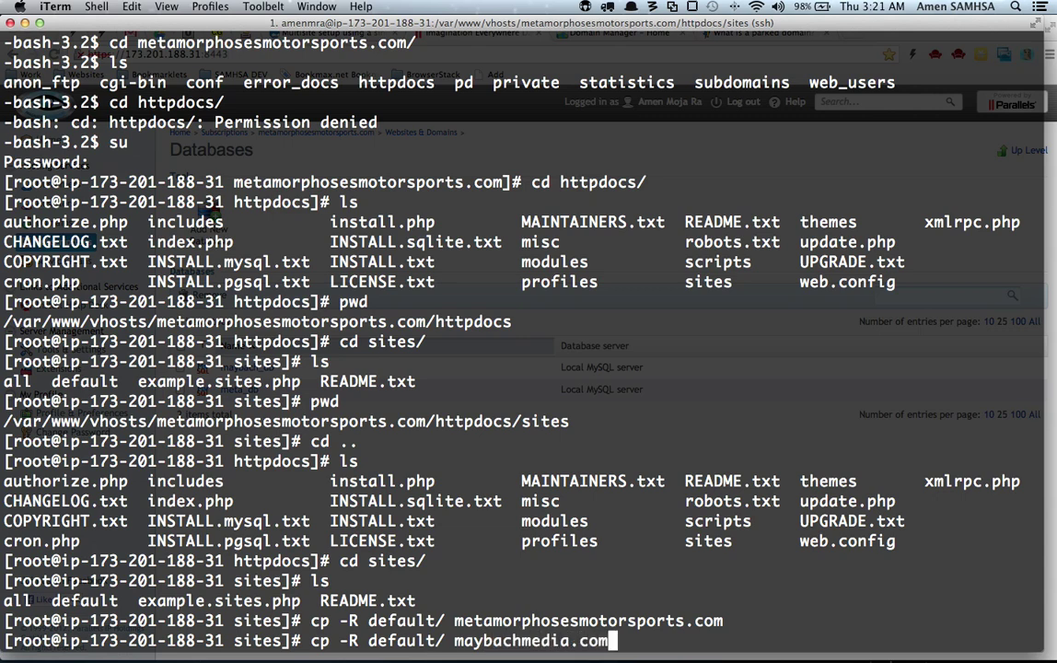
pyautogui.press('Return')
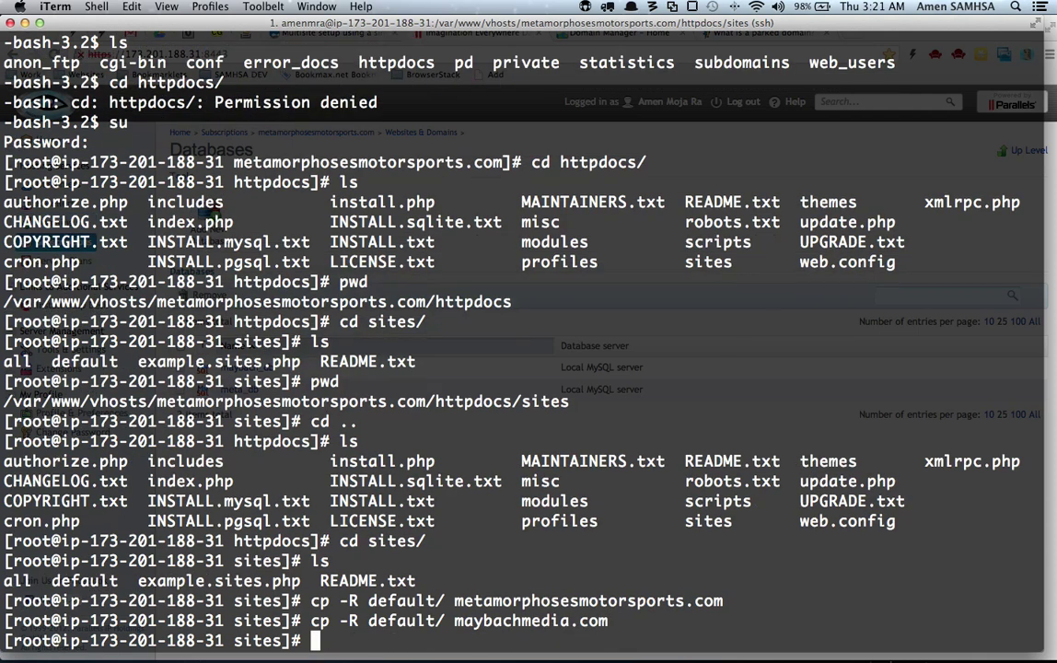
# List the sites folder to confirm both copies, then cd into metamorphosesmotorsports.com
pyautogui.write('ls')
pyautogui.press('Return')
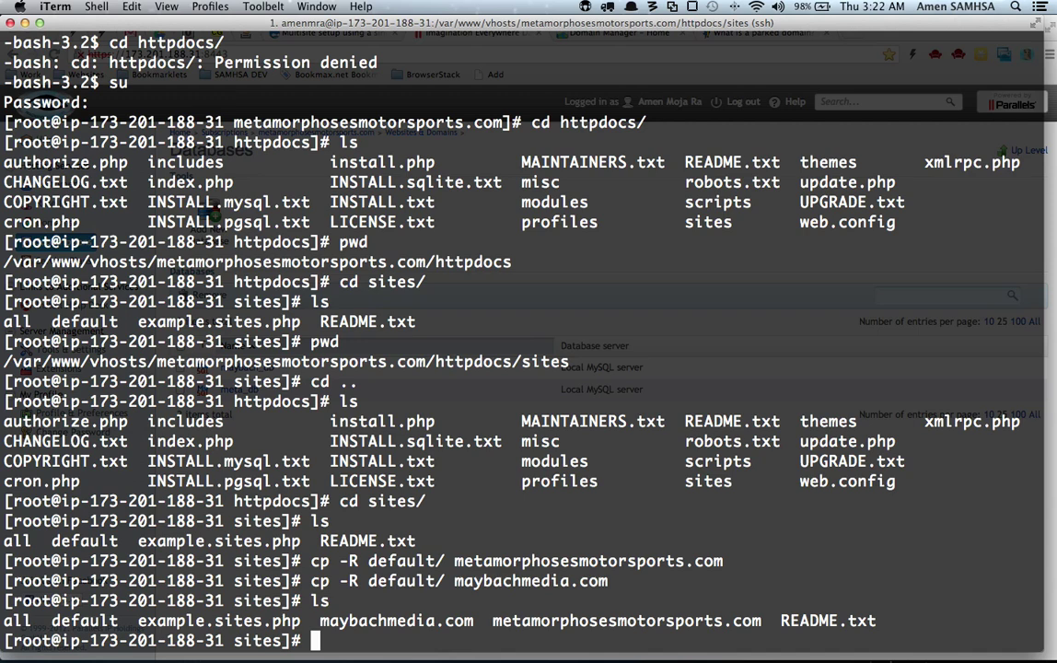
pyautogui.write('cd me')
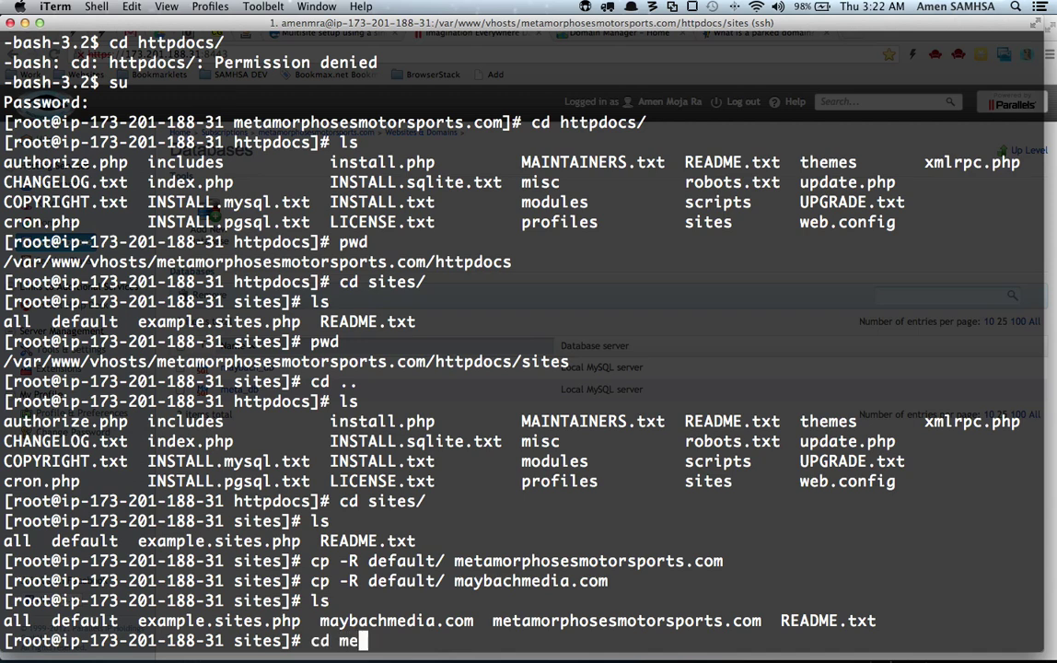
pyautogui.press('Tab')
pyautogui.press('Return')
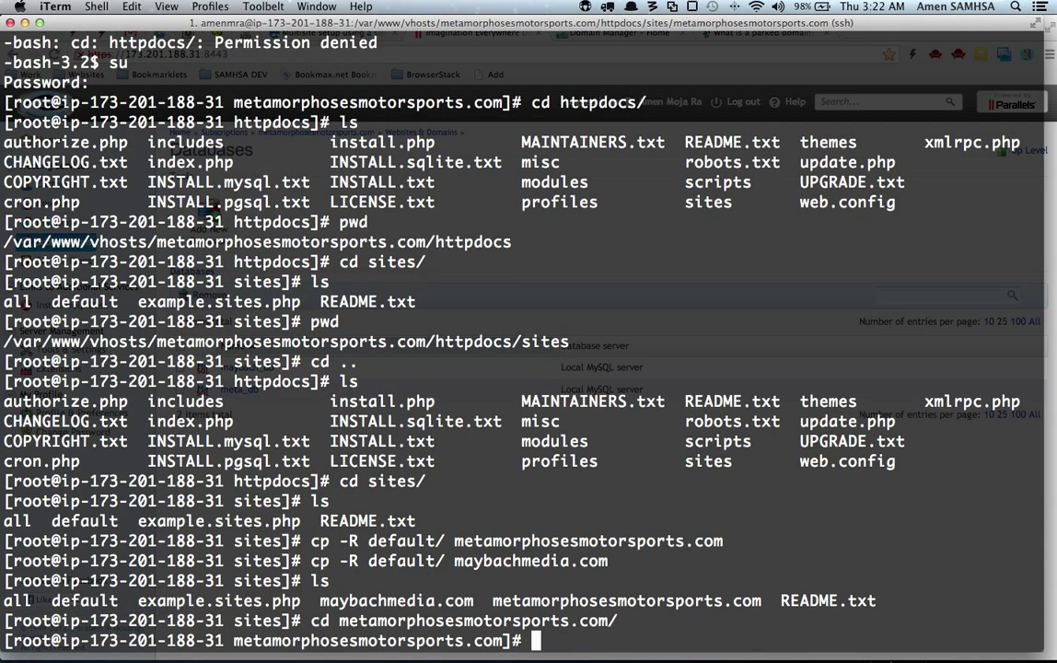
# Create settings.php from default.settings.php and a files folder in metamorphosesmotorsports.com
pyautogui.write('cp')
pyautogui.press('BackSpace')
pyautogui.press('BackSpace')
pyautogui.press('BackSpace')
pyautogui.write('ls')
pyautogui.press('Return')
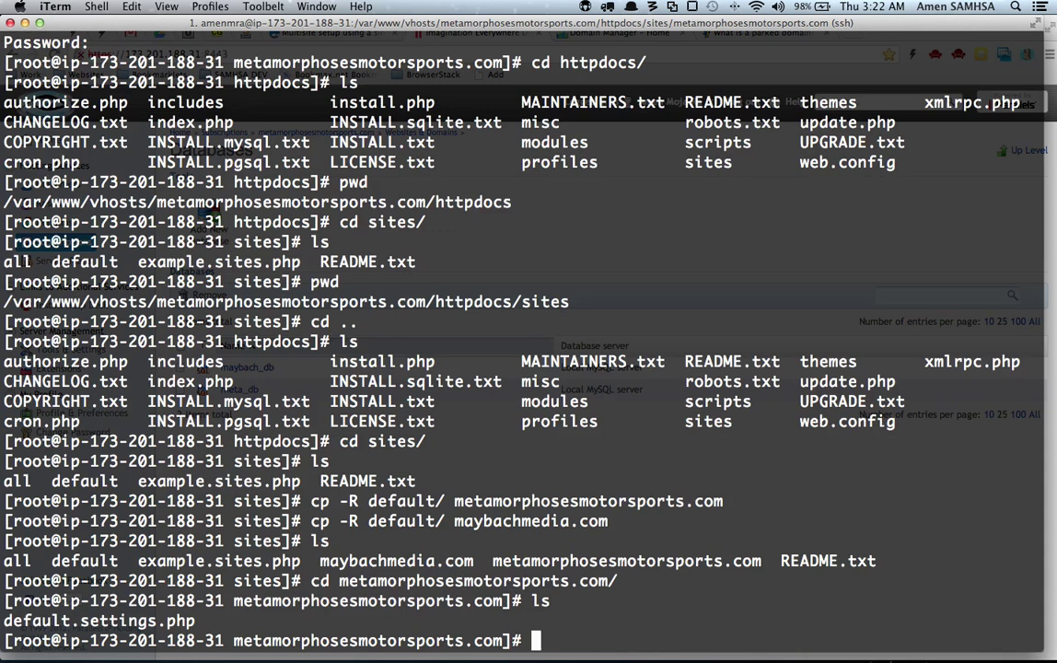
pyautogui.write('cp default.settings.php ')
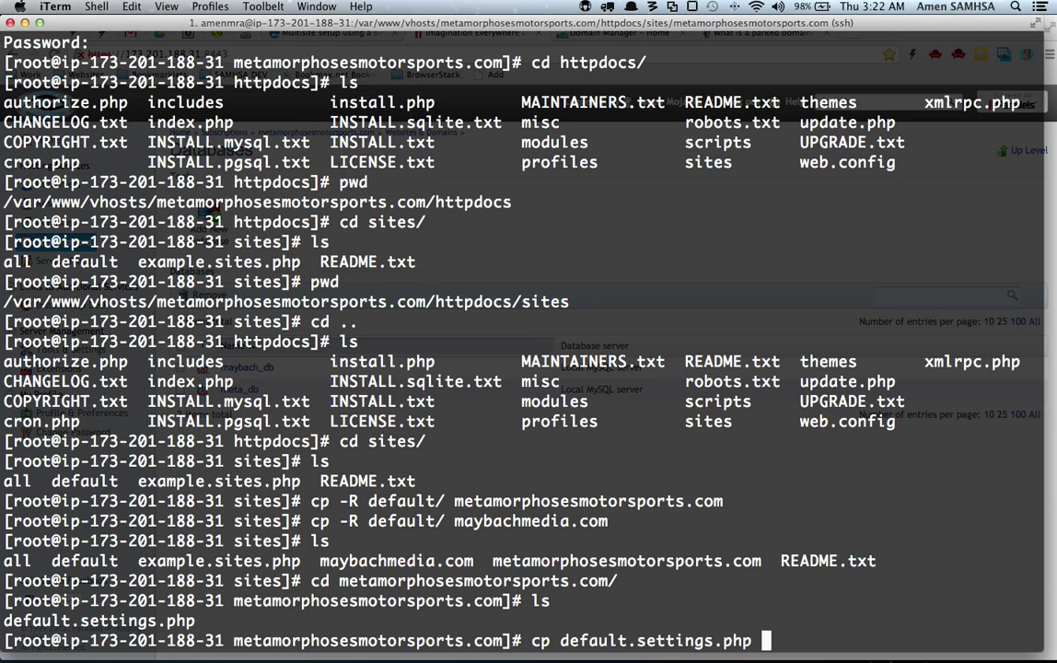
pyautogui.write('se')
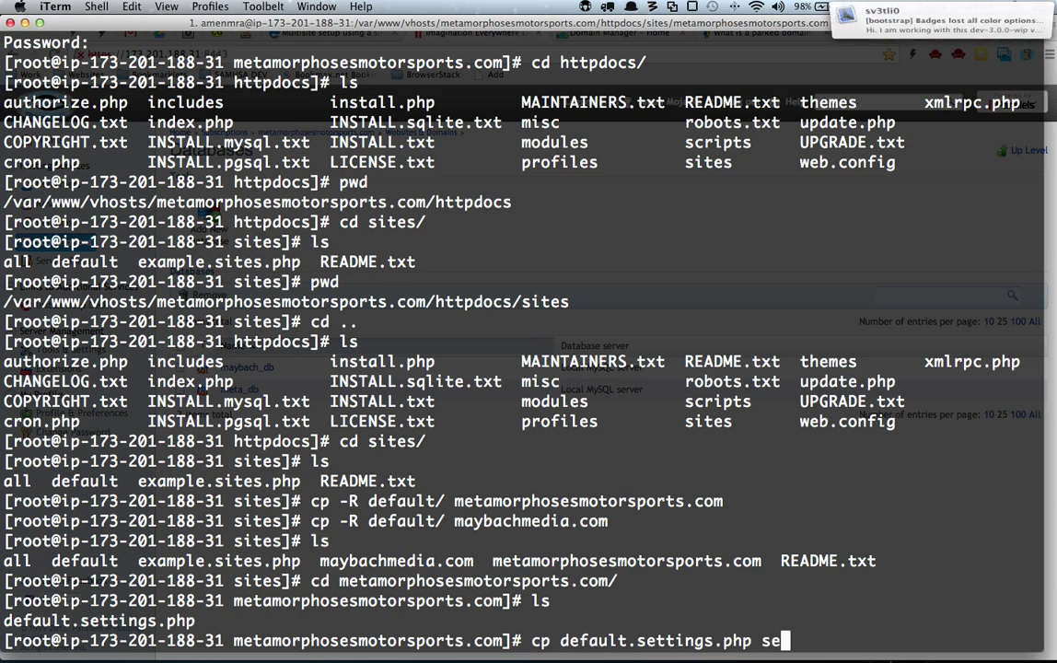
pyautogui.write('ttings.php')
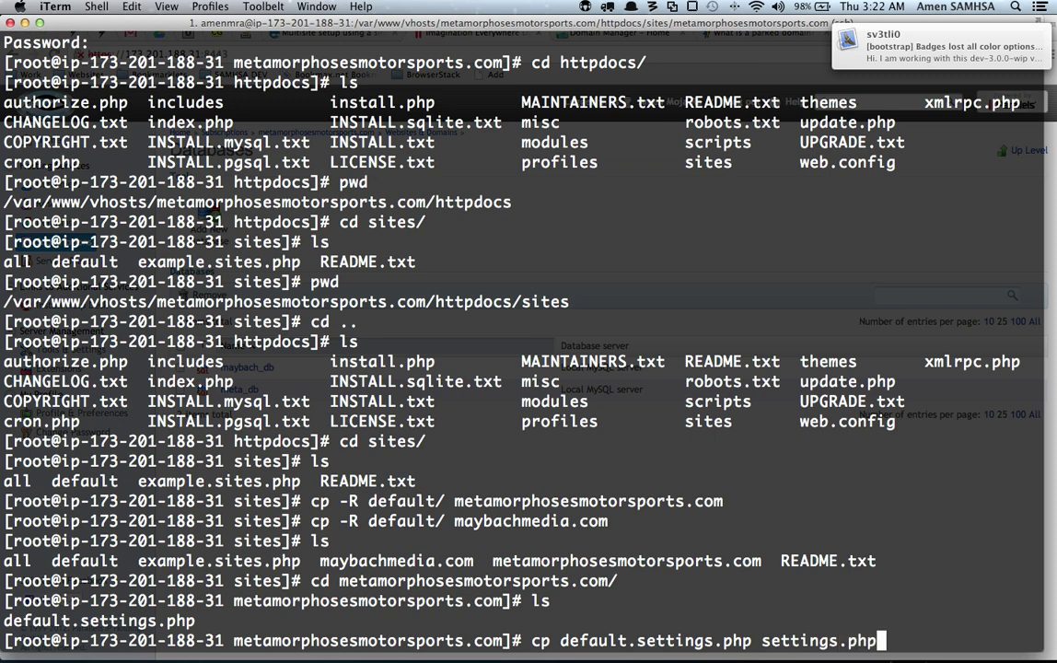
pyautogui.press('Return')
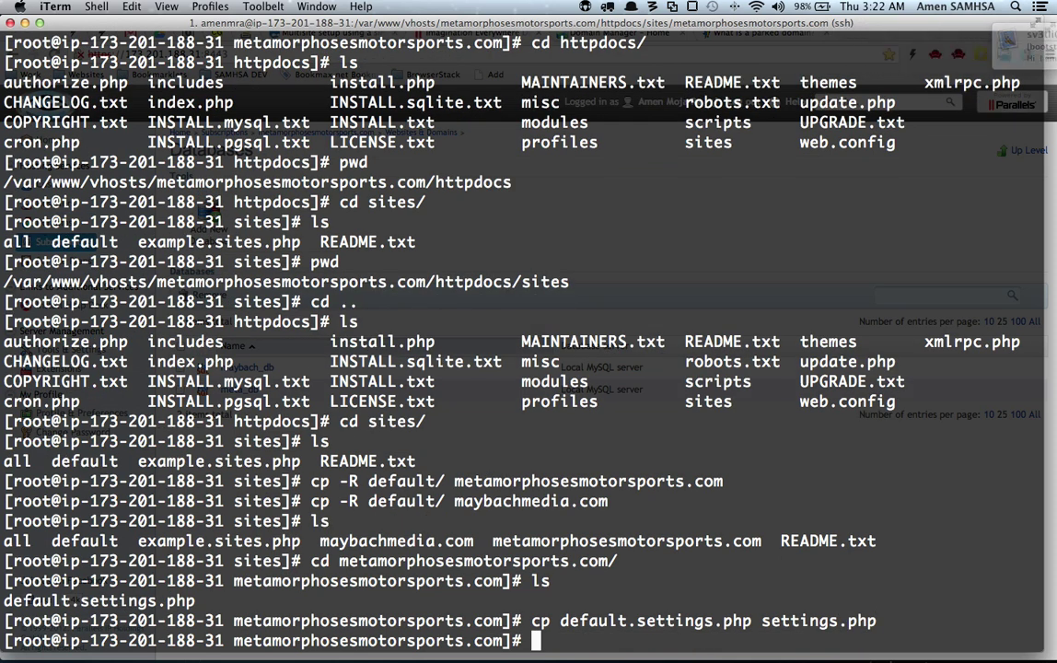
pyautogui.write('mk')
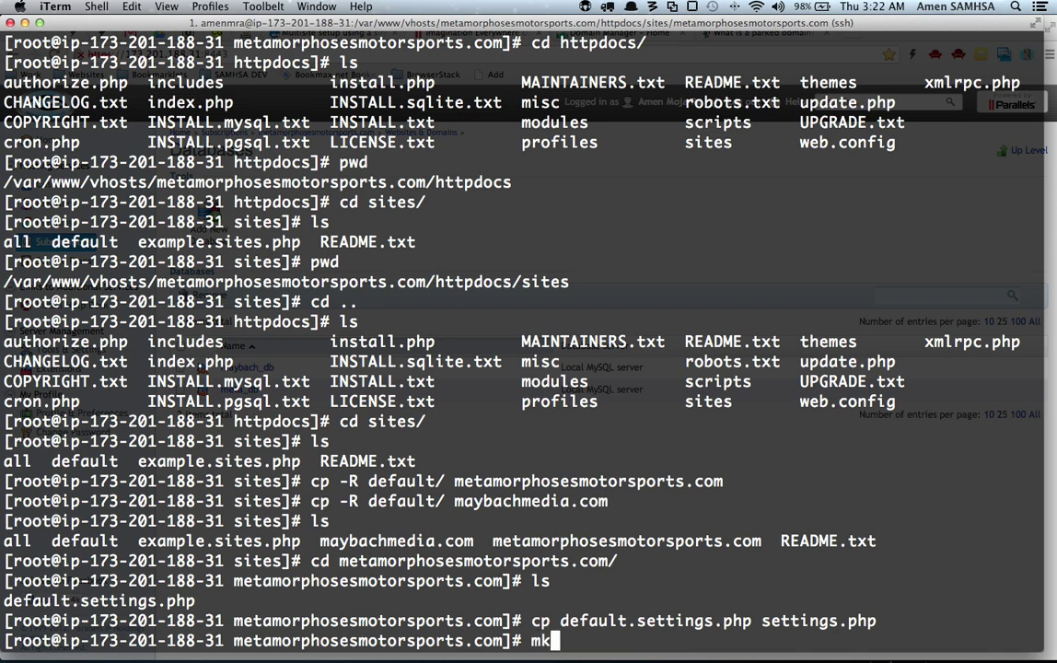
pyautogui.write('dir fi')
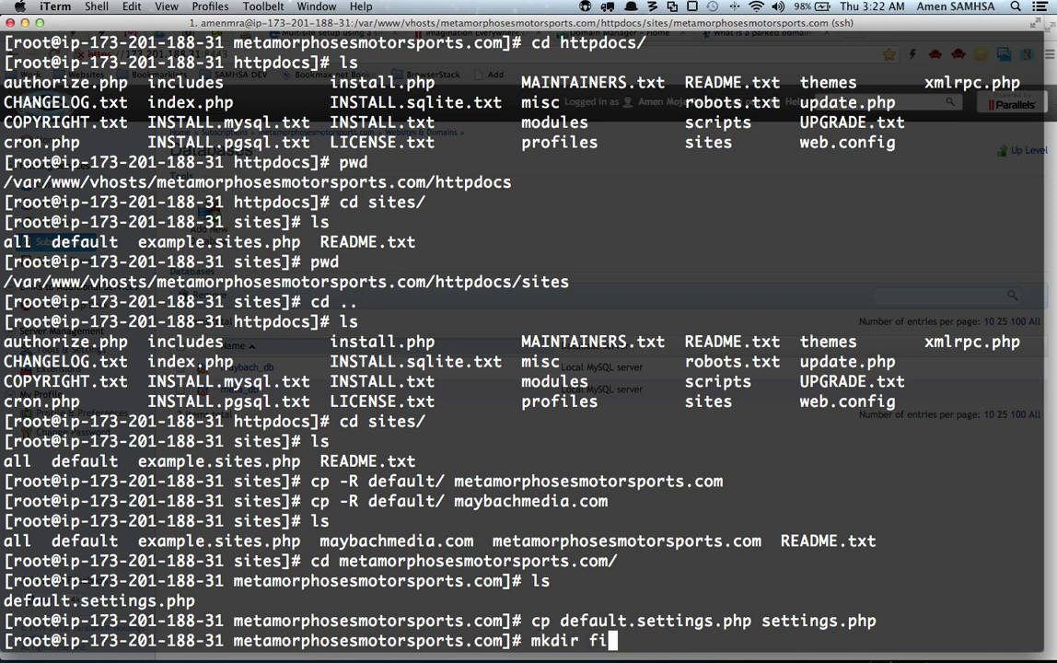
pyautogui.write('les')
pyautogui.press('Return')
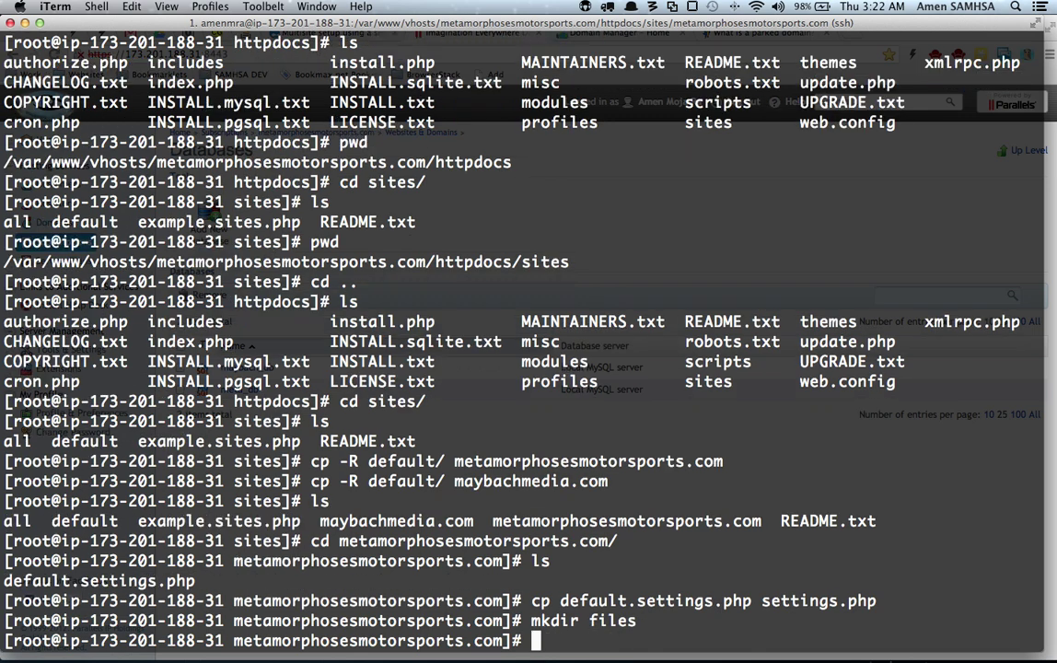
# Set files and settings.php to 777 with chmod, then return to sites
pyautogui.write('chmod')
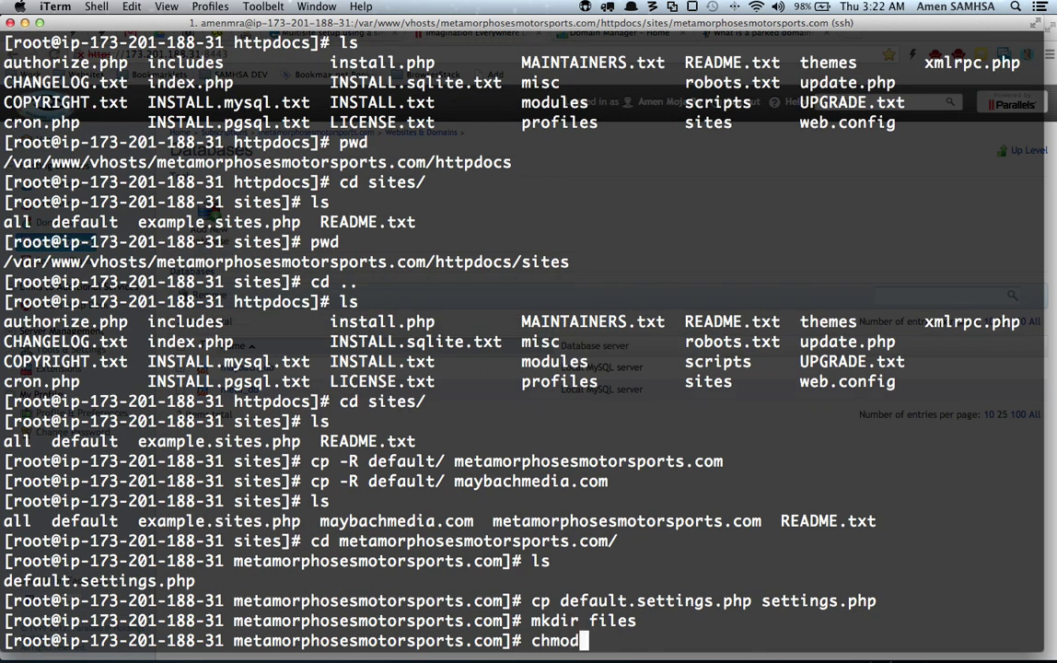
pyautogui.write(' 777')
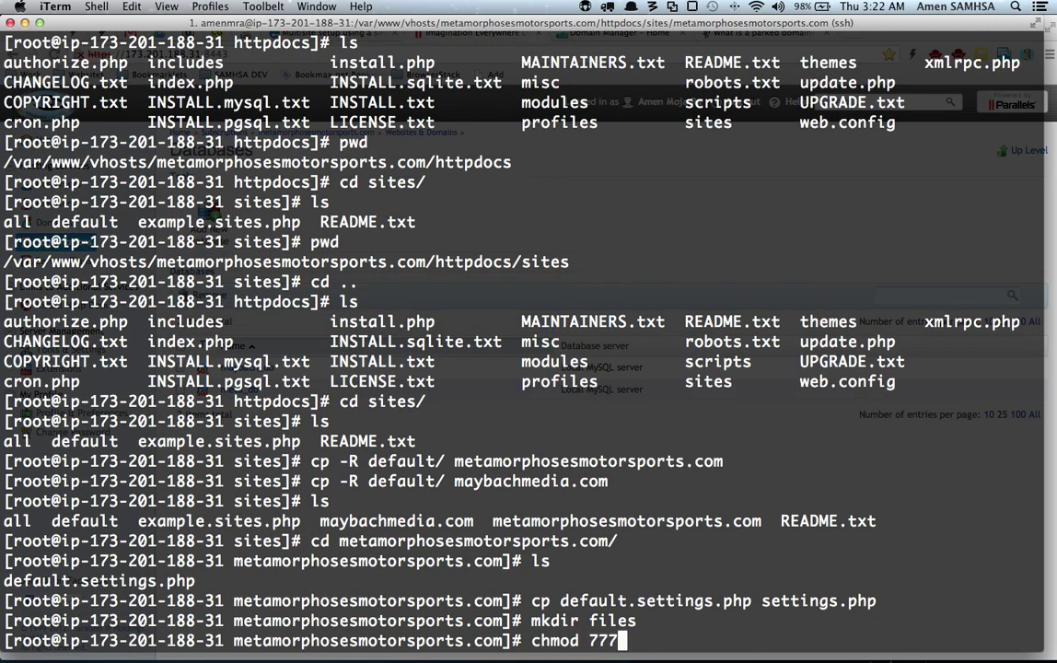
pyautogui.write(' files/')
pyautogui.write(' se')
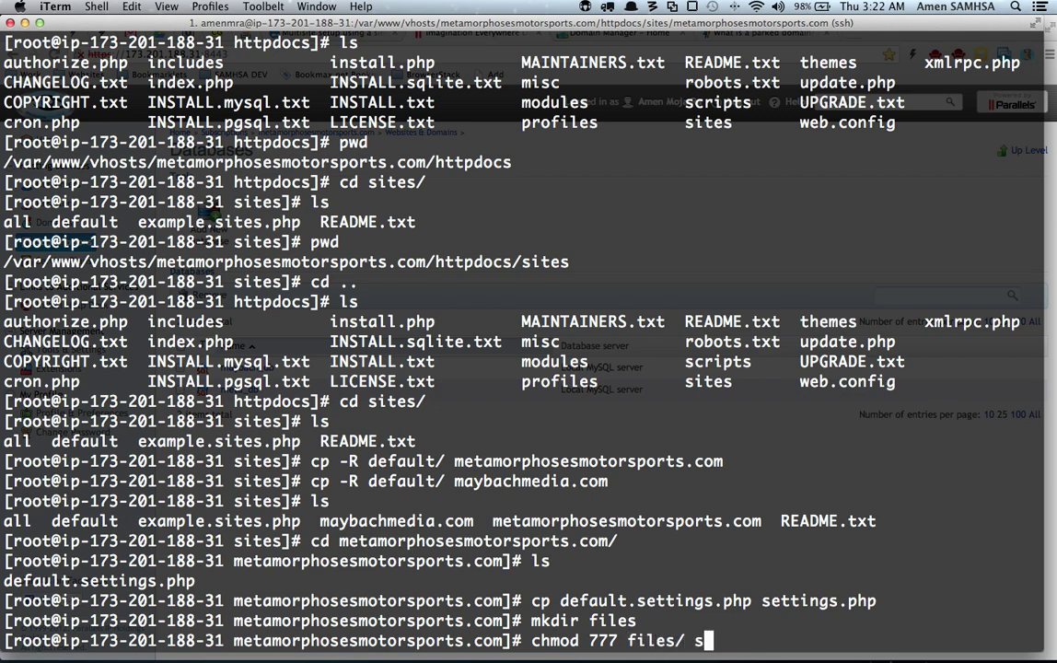
pyautogui.press('Tab')
pyautogui.press('Return')
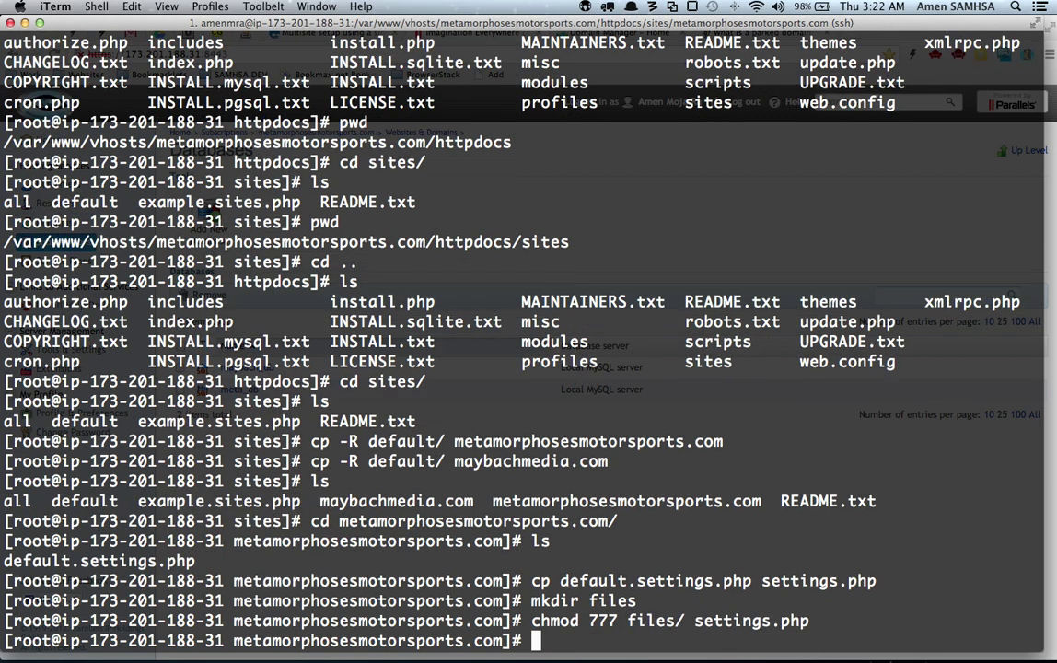
pyautogui.write('cd ..')
pyautogui.press('Return')
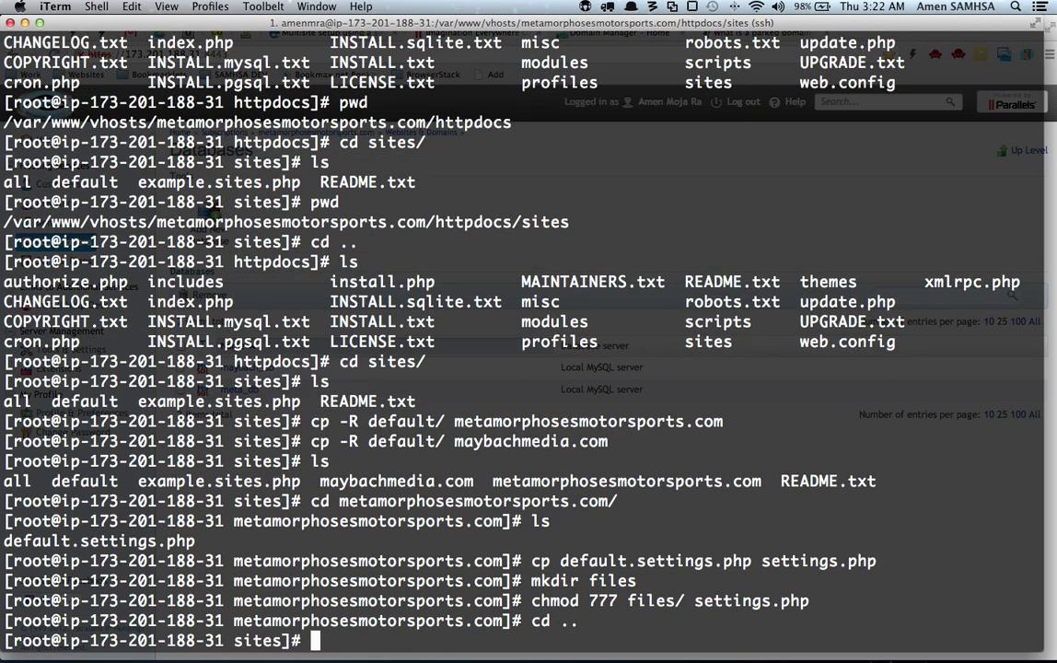
# In maybachmedia.com, create settings.php from default.settings.php and a files folder
pyautogui.write('cd ma')
pyautogui.press('Tab')
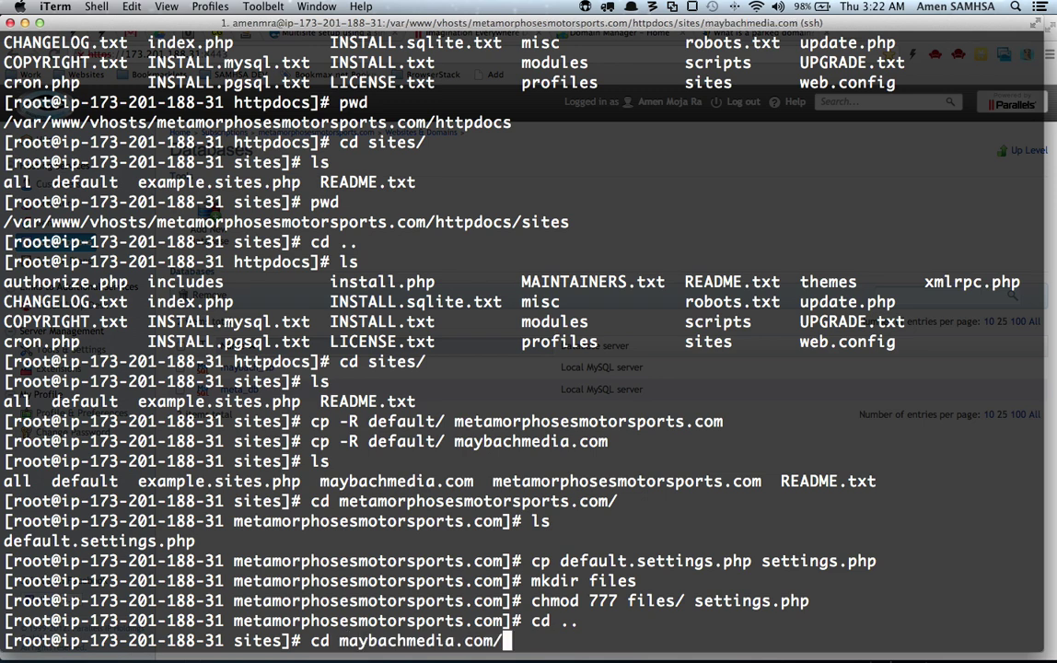
pyautogui.press('Return')
pyautogui.write('cp d')
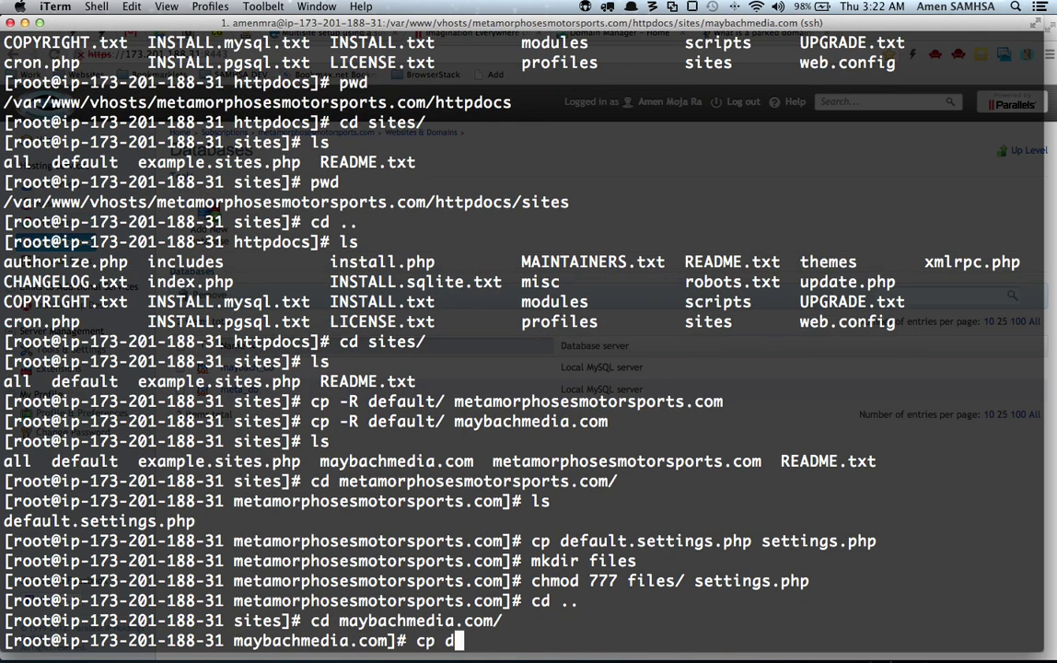
pyautogui.press('Tab')
pyautogui.write('settings')
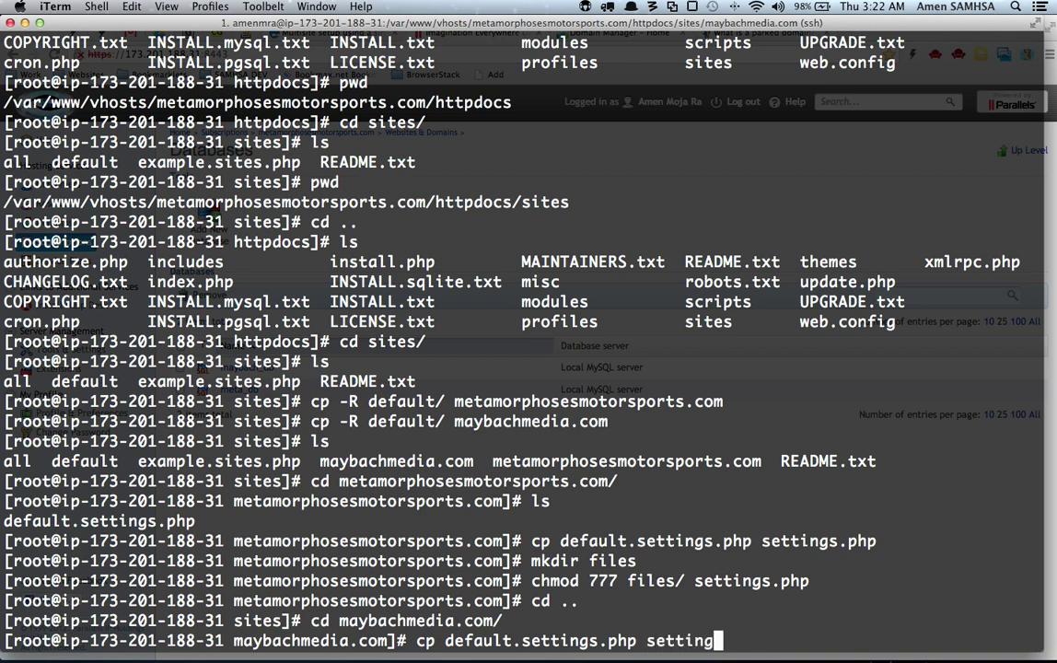
pyautogui.write('.php')
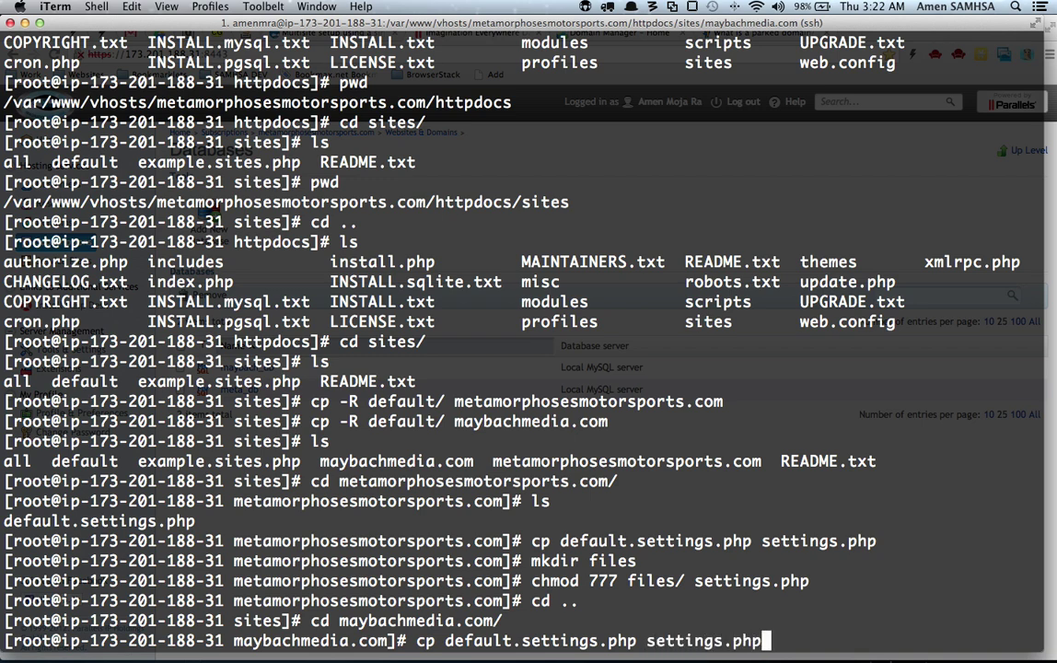
pyautogui.press('Return')
pyautogui.write('mk')
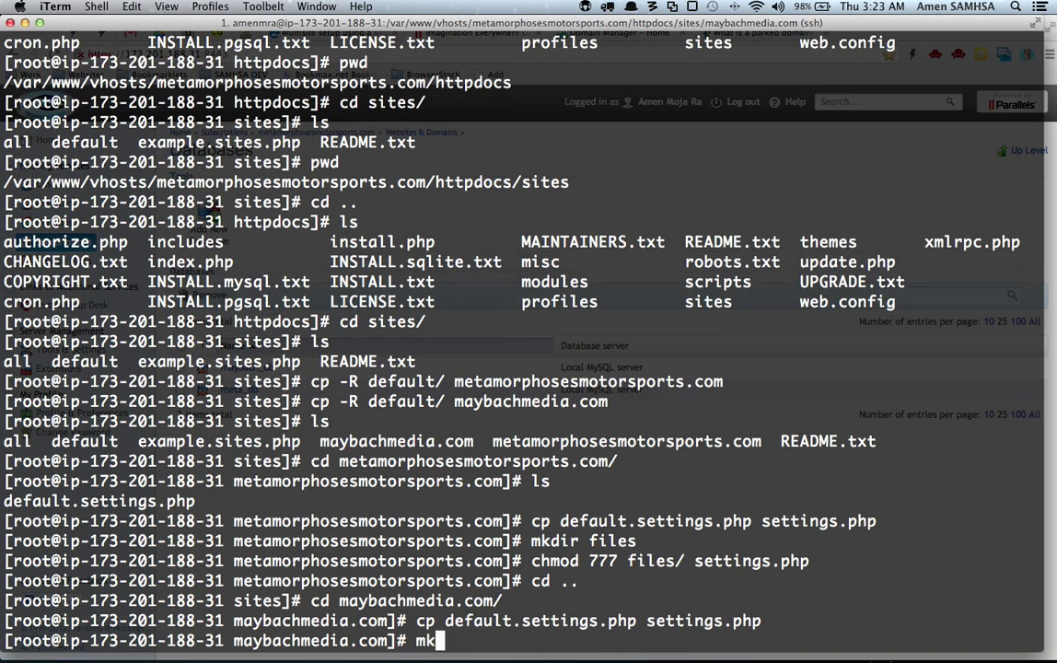
pyautogui.write('dir files')
pyautogui.press('Return')
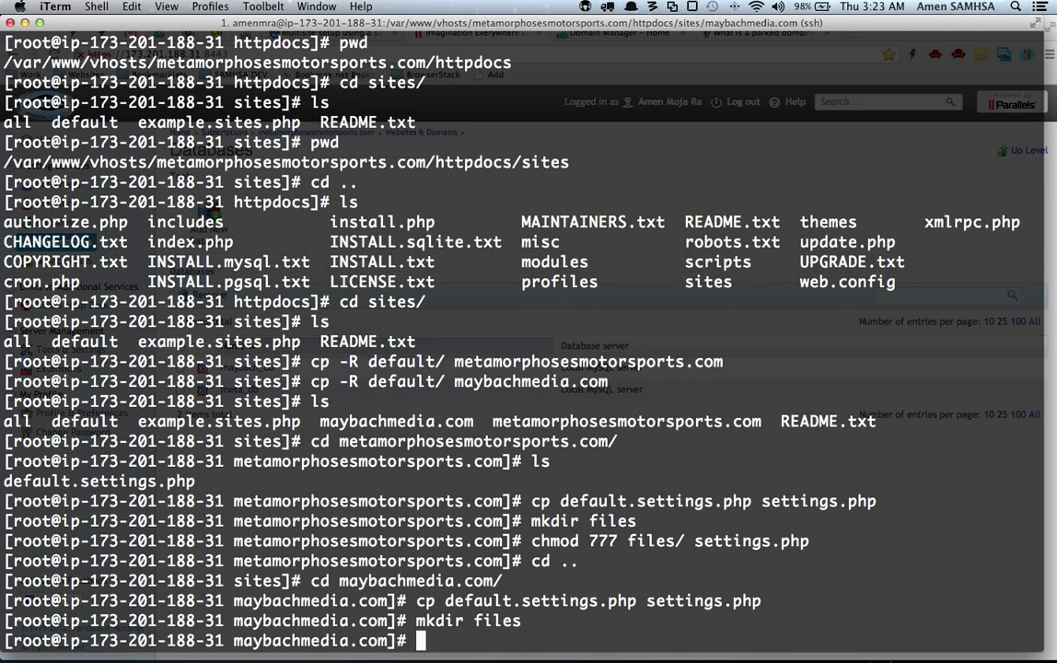
# Rerun chmod 777 on files and settings.php, then return to the sites folder
pyautogui.press('Up')
pyautogui.press('Up')
pyautogui.press('Up')
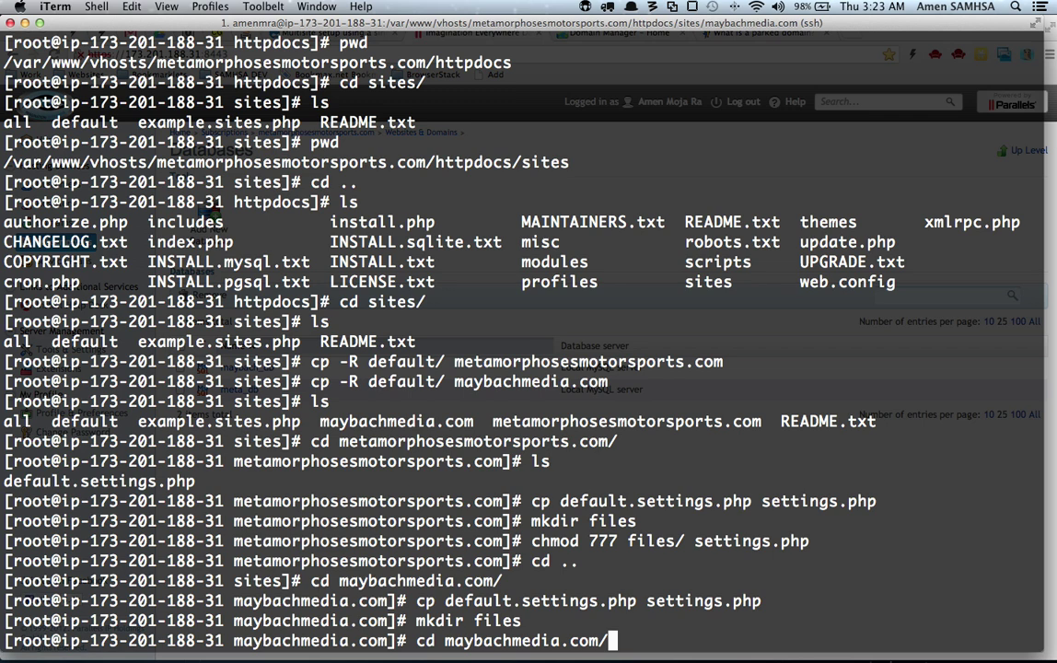
pyautogui.press('Up')
pyautogui.press('Up')
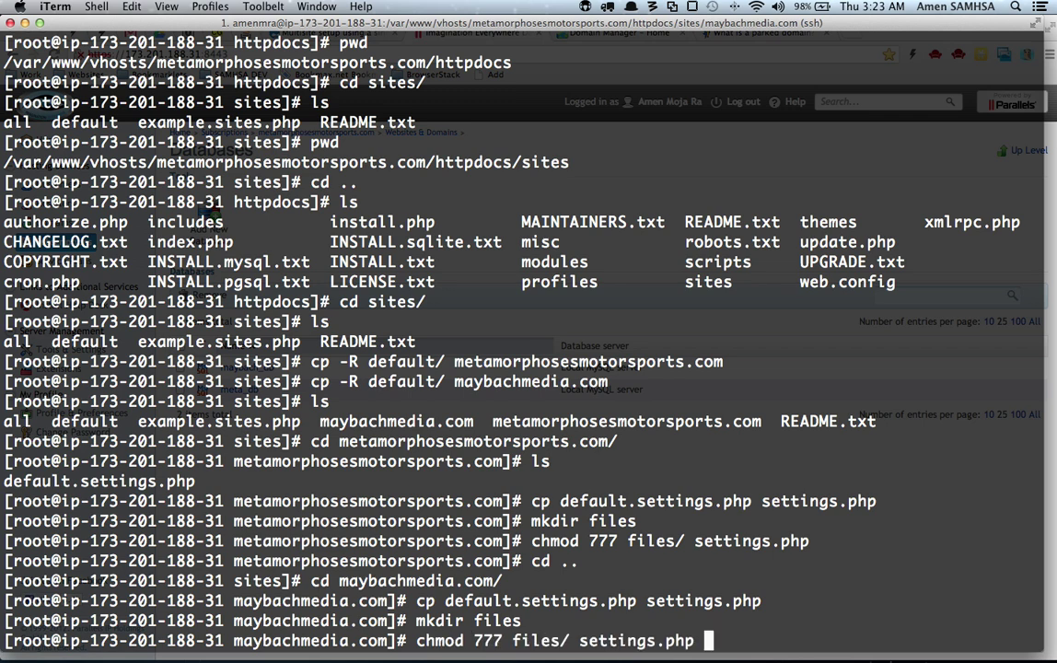
pyautogui.press('Return')
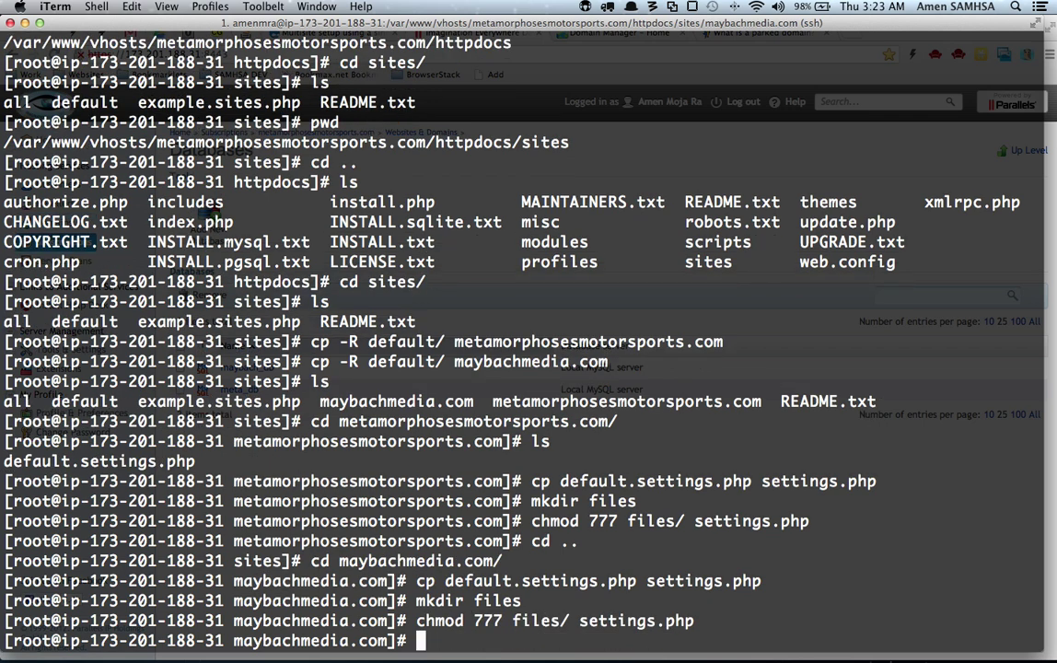
pyautogui.write('cd ..')
pyautogui.press('Return')
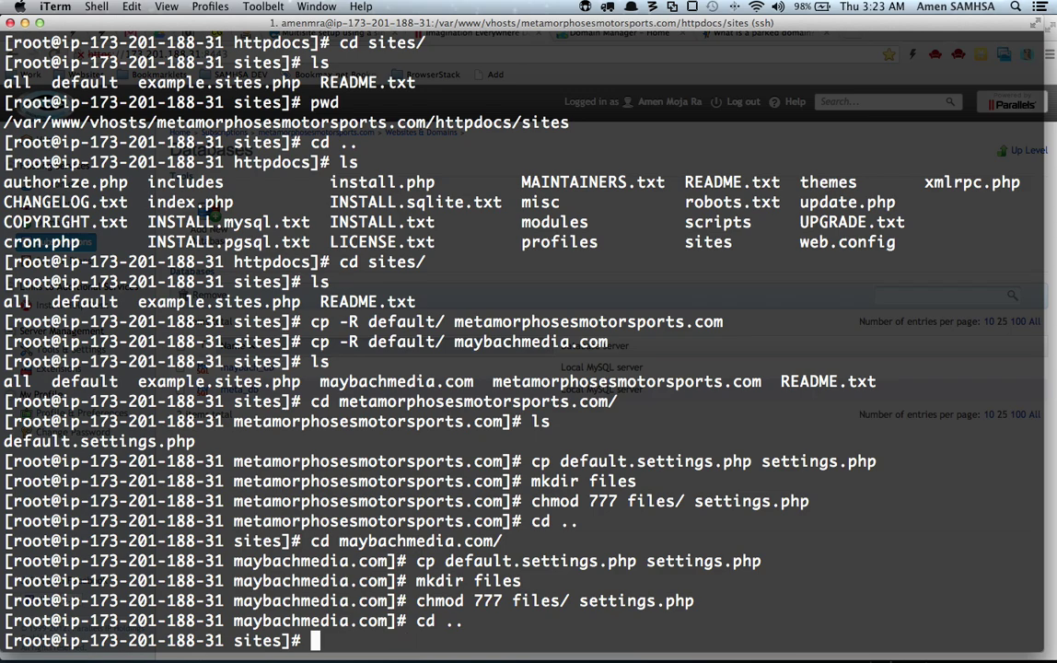
pyautogui.hotkey('ctrl', 'Up')
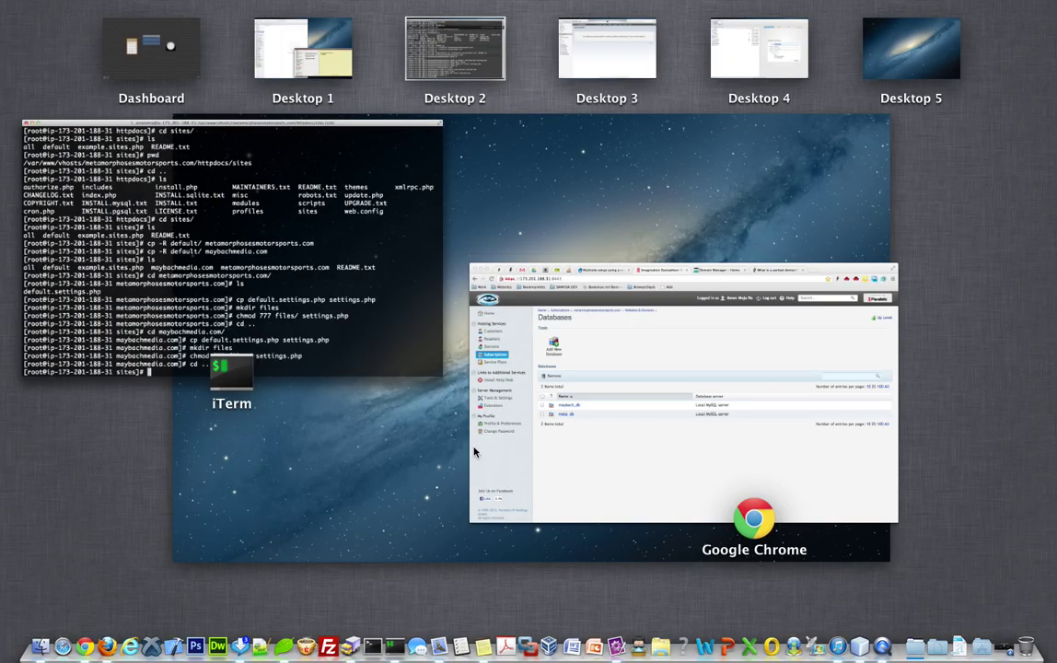
# Load metamorphosesmotorsports.com in a new Chrome tab to reach the Drupal installer
pyautogui.click(555, 451)
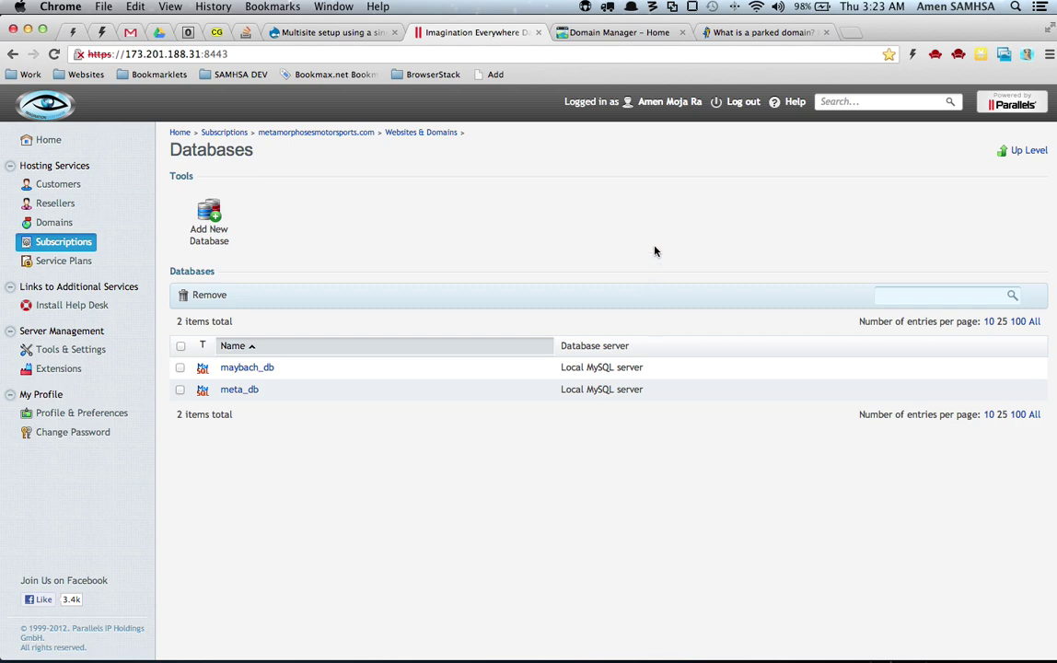
pyautogui.click(850, 33)
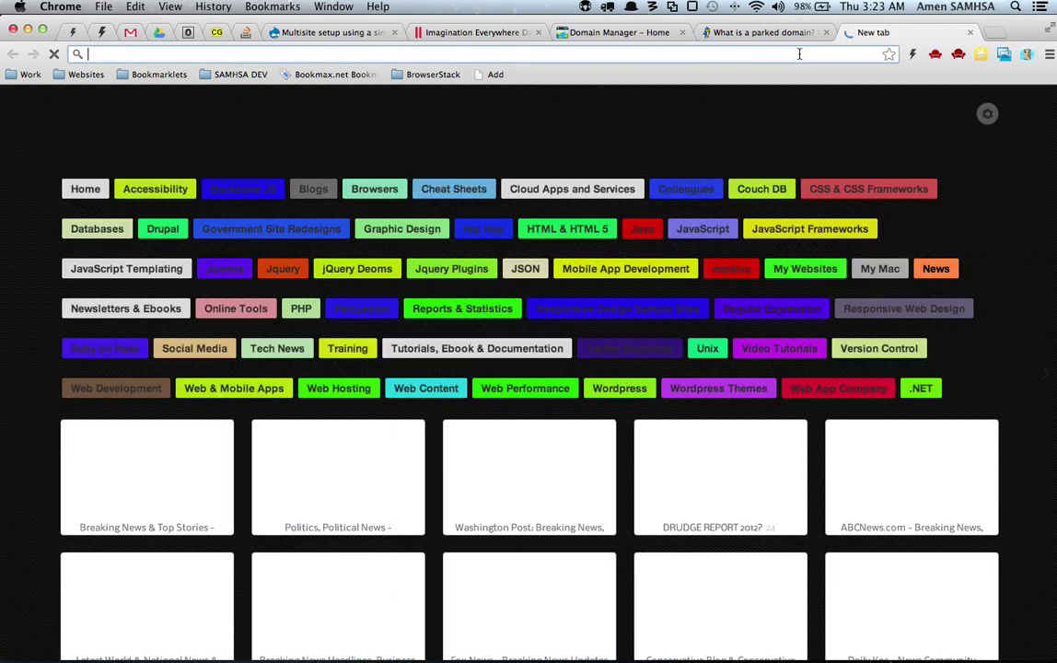
pyautogui.write('metamorphosesmotorsports.com')
pyautogui.press('Return')
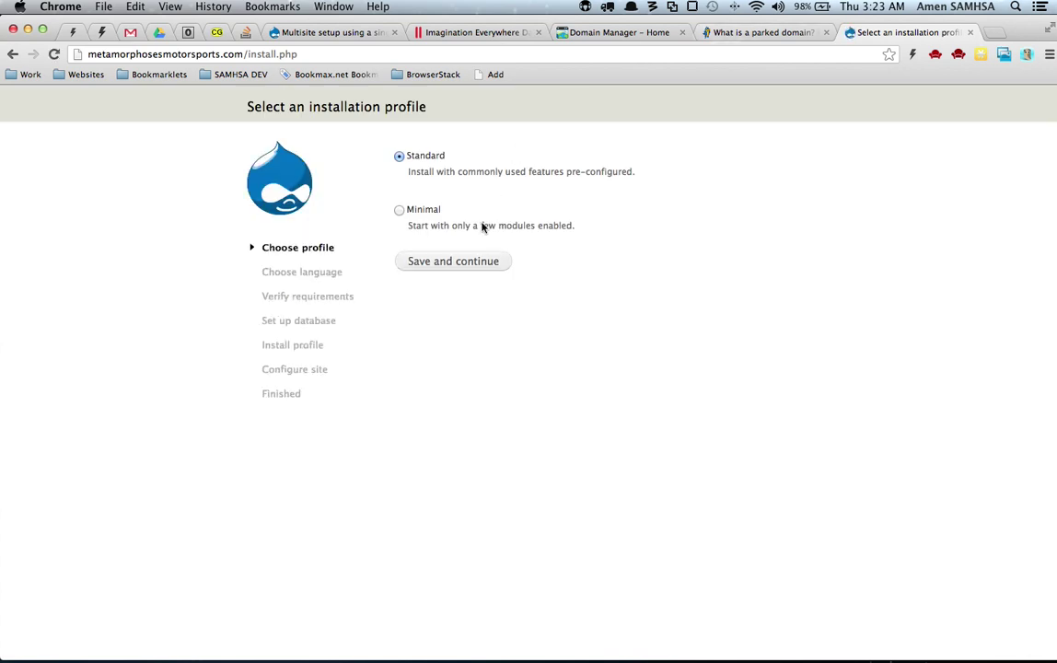
# Choose Standard and English, then submit database meta_db with its username and password
pyautogui.click(475, 261)
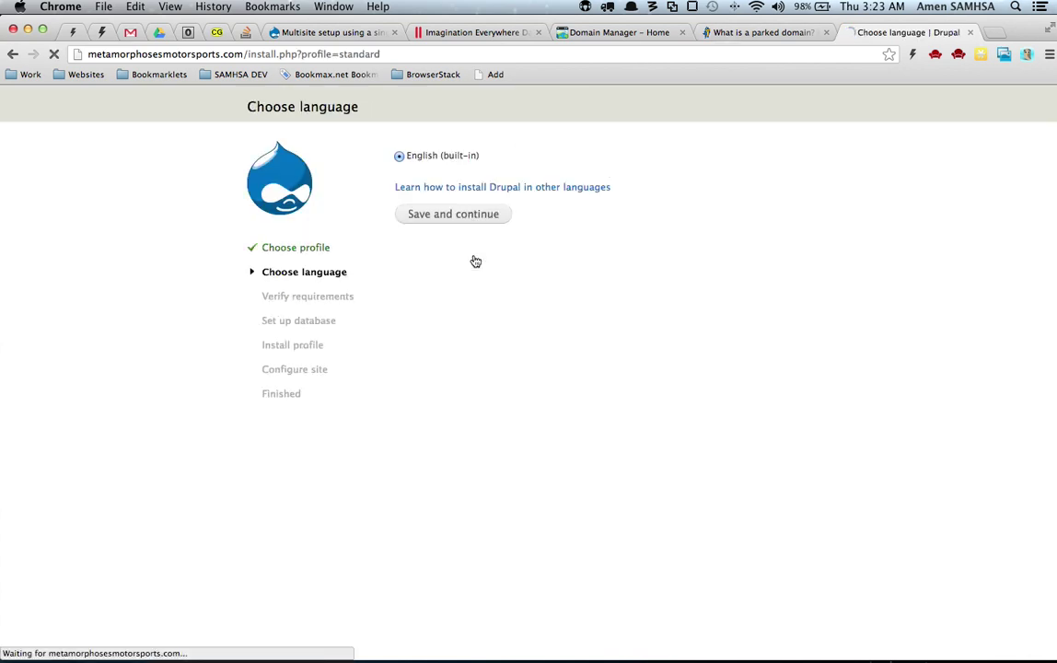
pyautogui.click(465, 223)
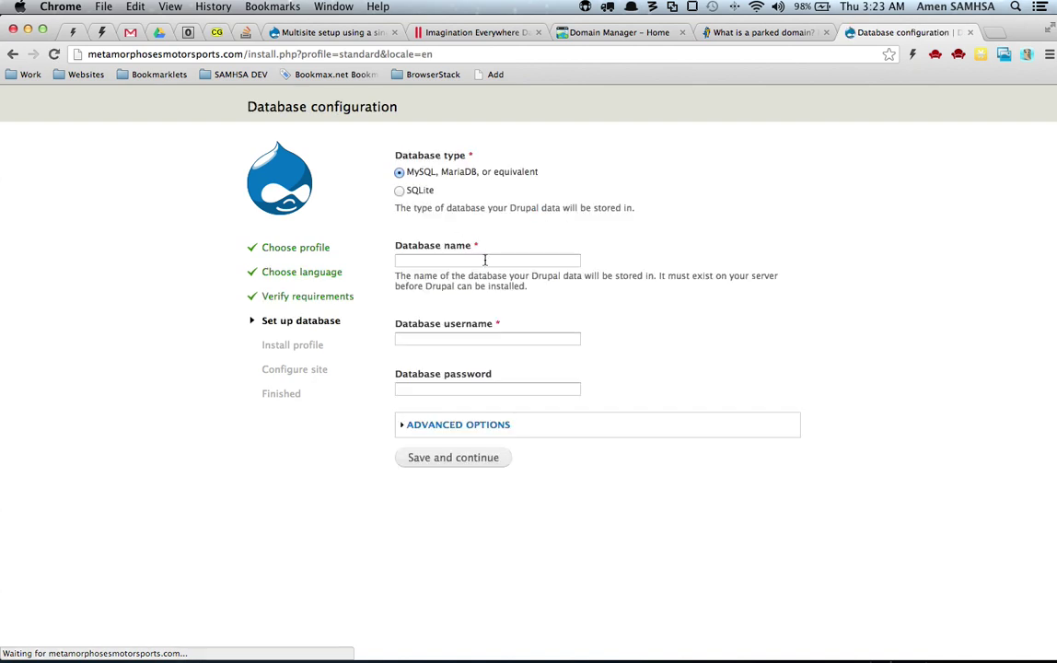
pyautogui.click(485, 261)
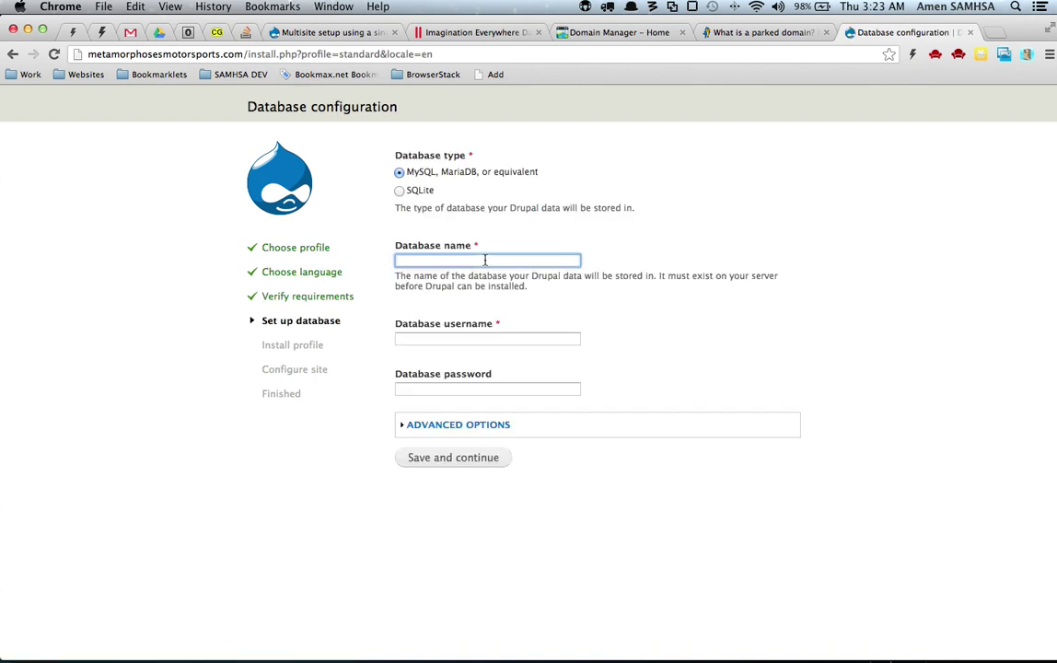
pyautogui.write('meta')
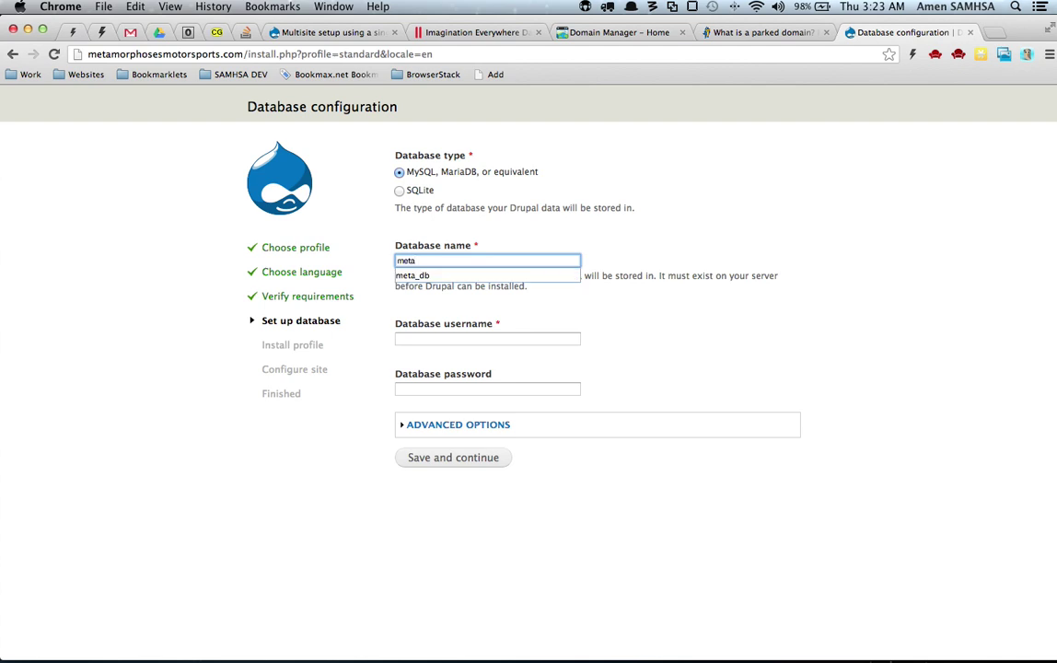
pyautogui.click(495, 276)
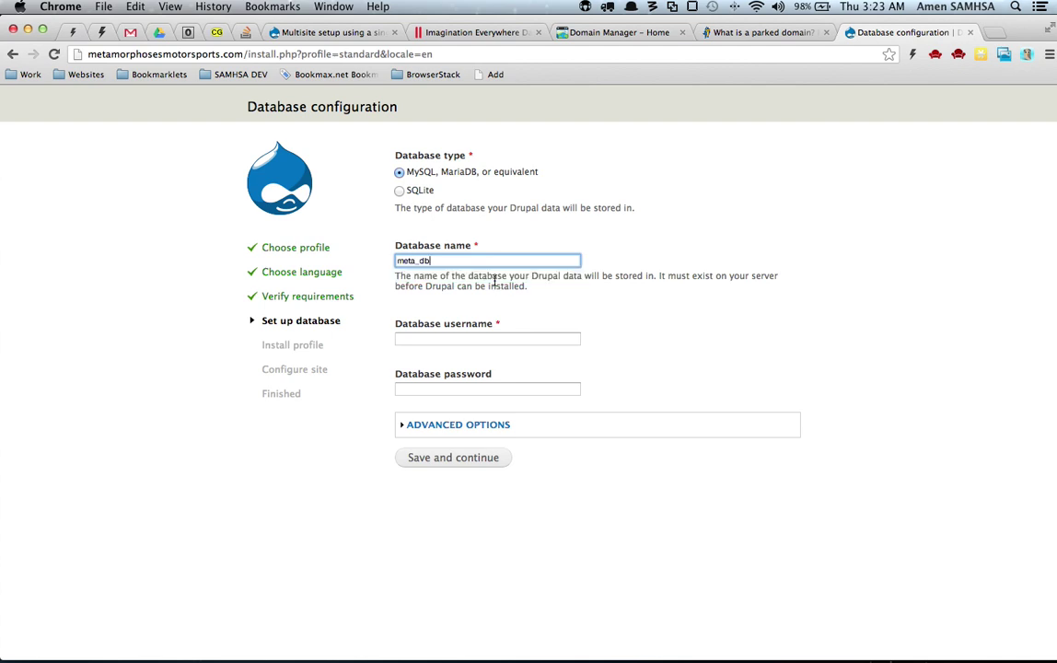
pyautogui.click(487, 341)
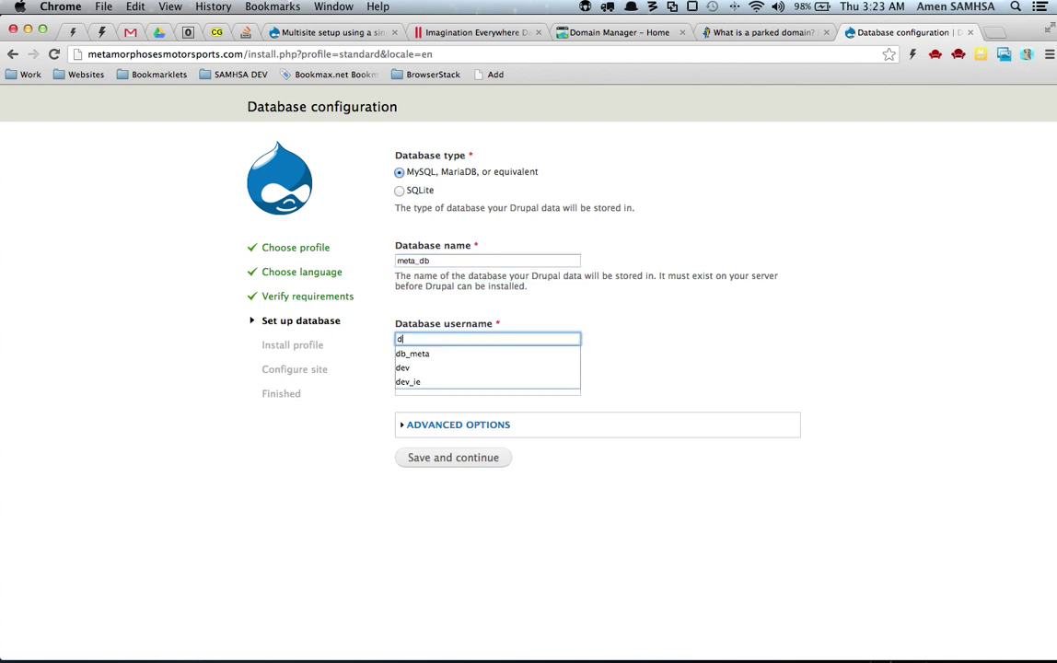
pyautogui.click(487, 354)
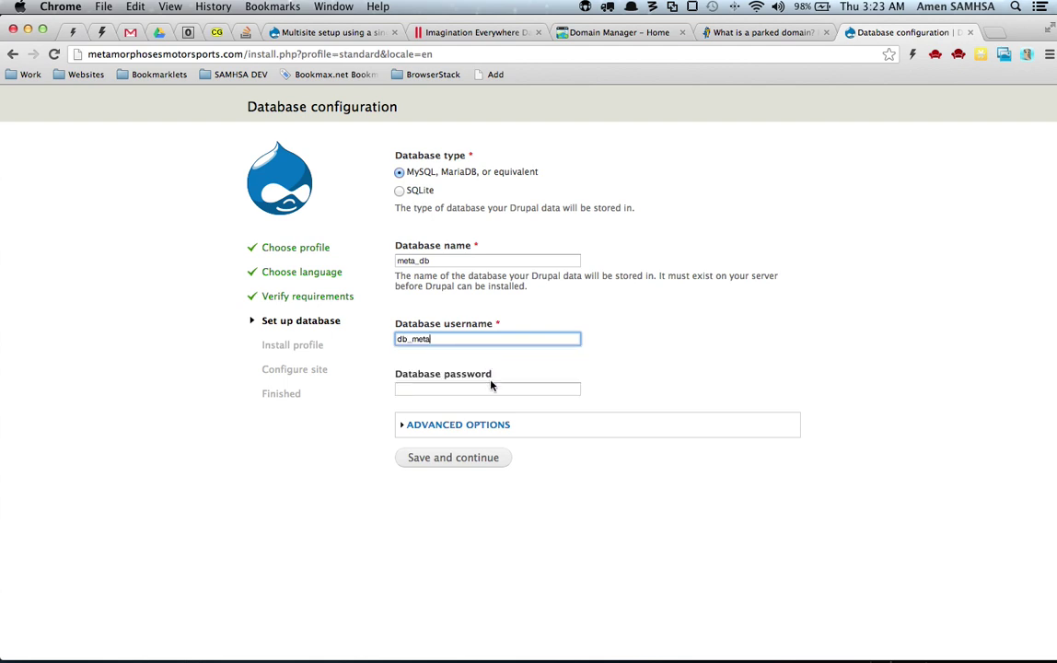
pyautogui.click(494, 387)
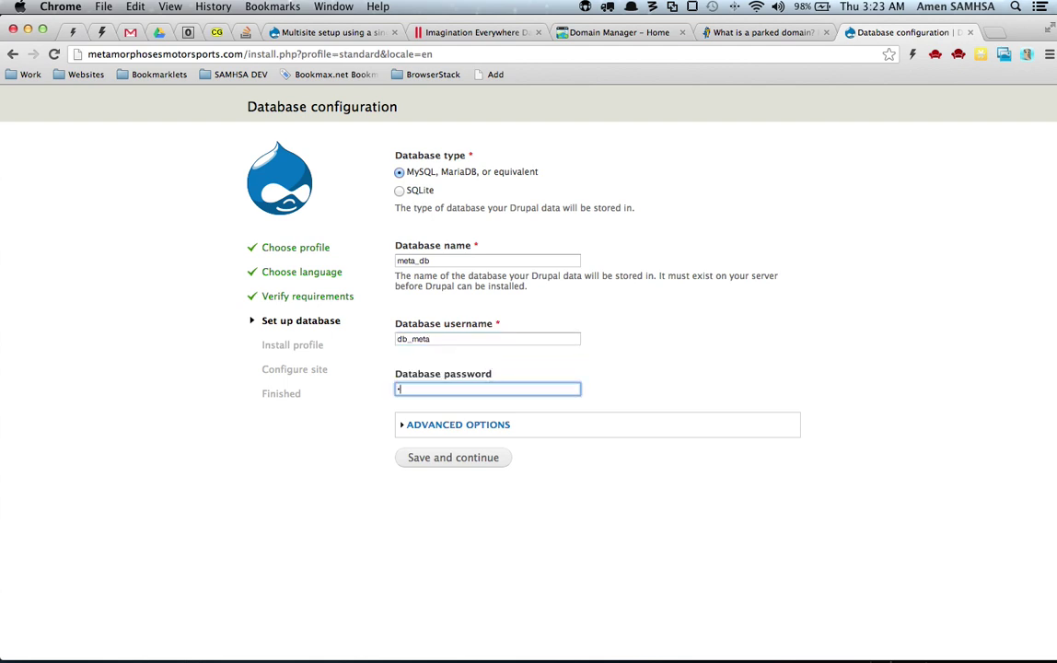
pyautogui.click(471, 458)
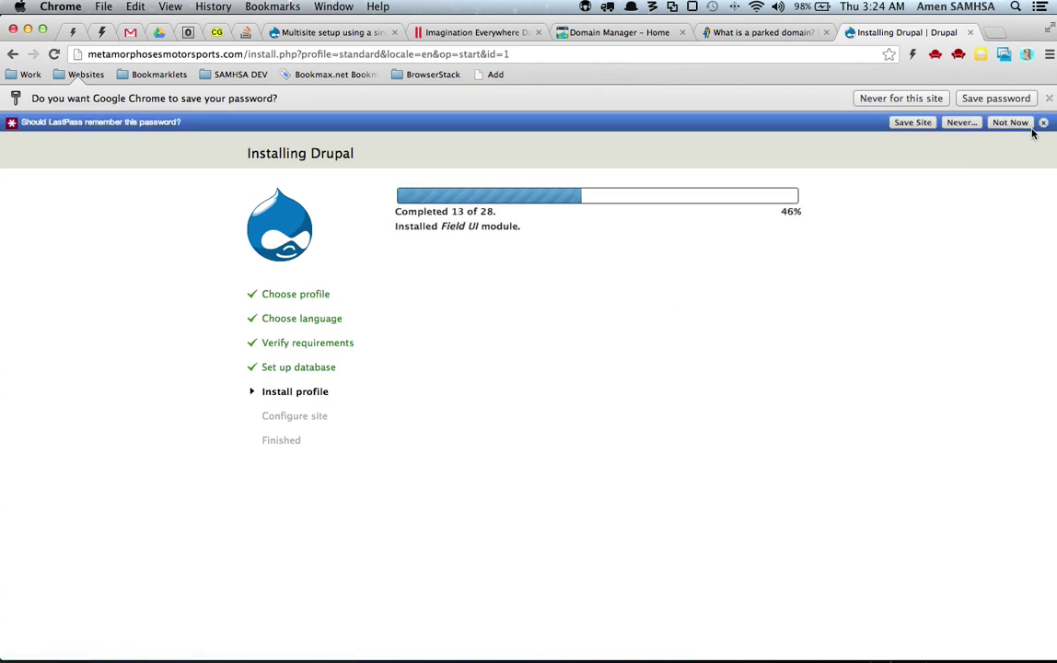
# Dismiss the LastPass and Chrome save-password prompts while Drupal finishes installing
pyautogui.click(1042, 122)
pyautogui.click(1050, 99)
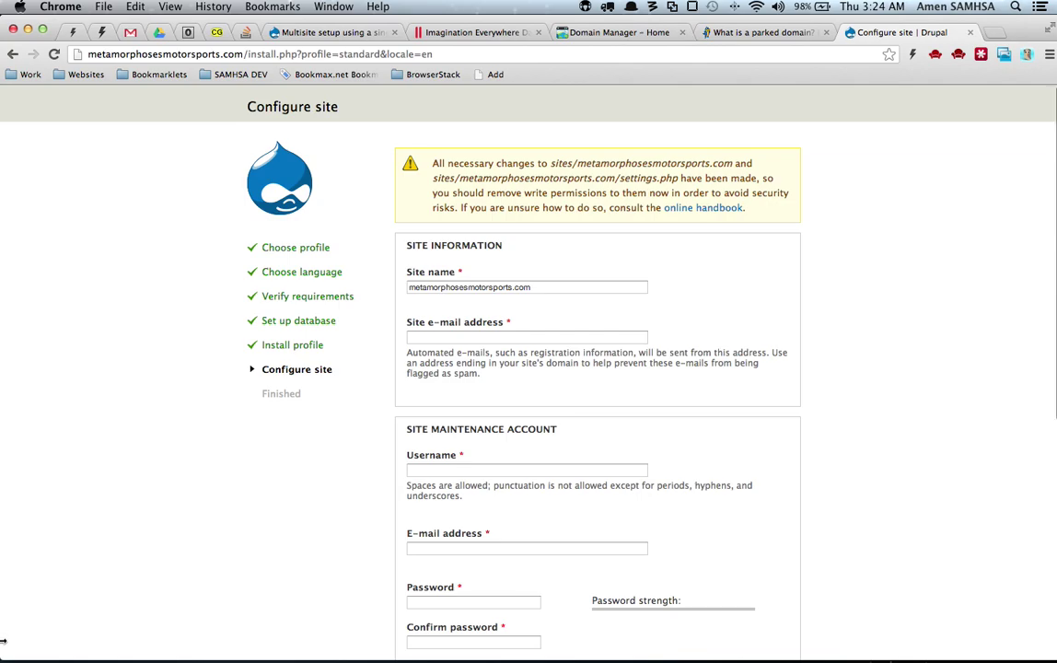
# In the metamorphosesmotorsports.com site folder, run chmod 644 on settings.php
pyautogui.moveTo(5, 658)
pyautogui.click(224, 343)
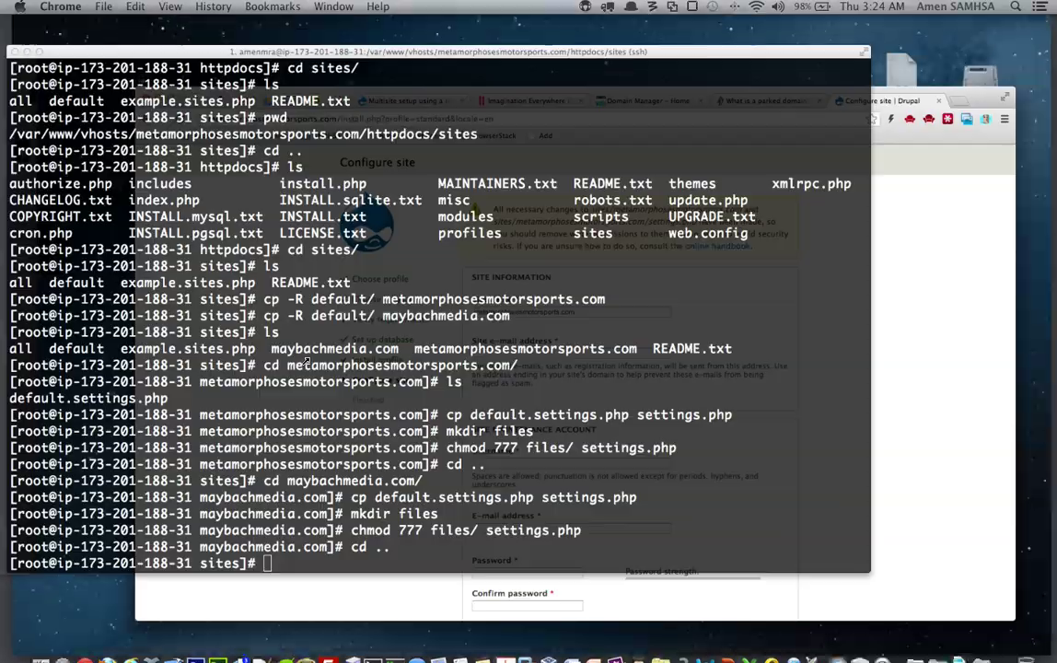
pyautogui.write('cd me')
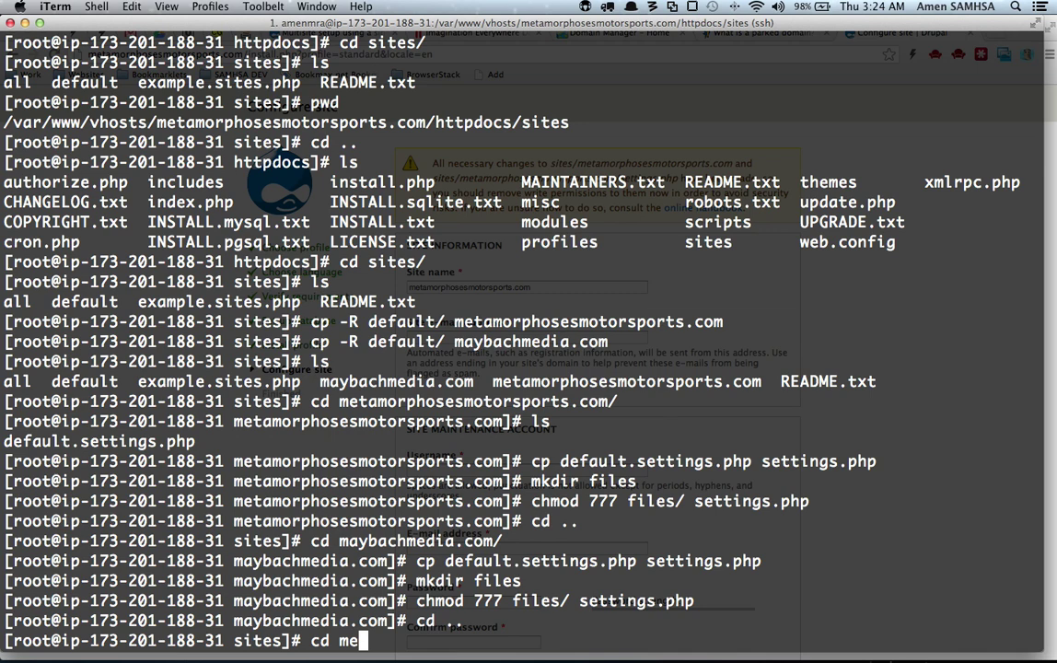
pyautogui.press('Tab')
pyautogui.press('Return')
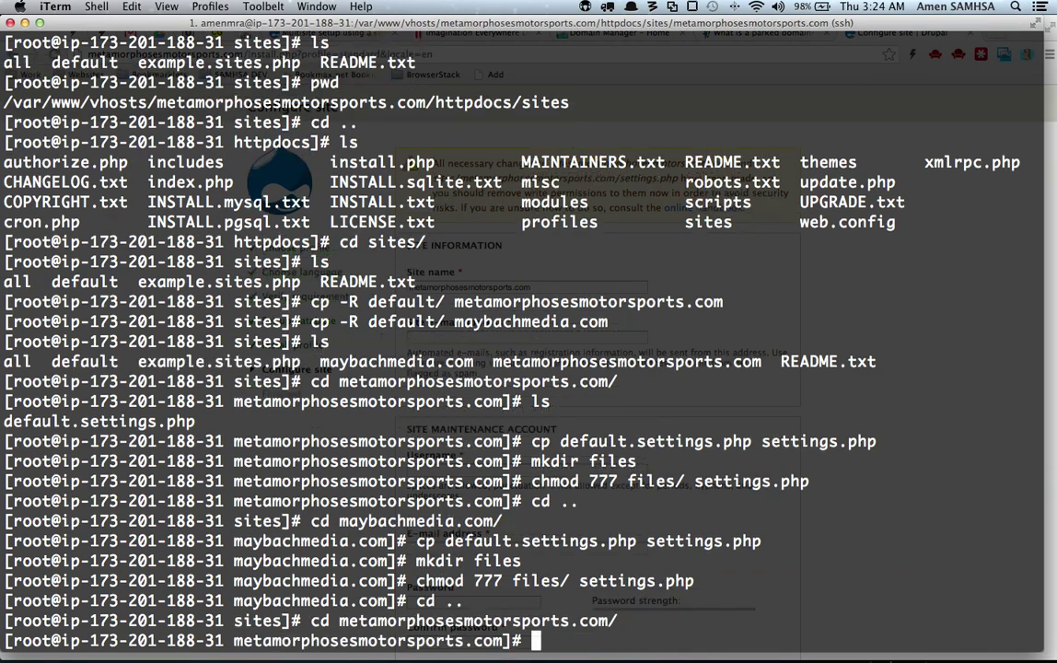
pyautogui.write('chmod ')
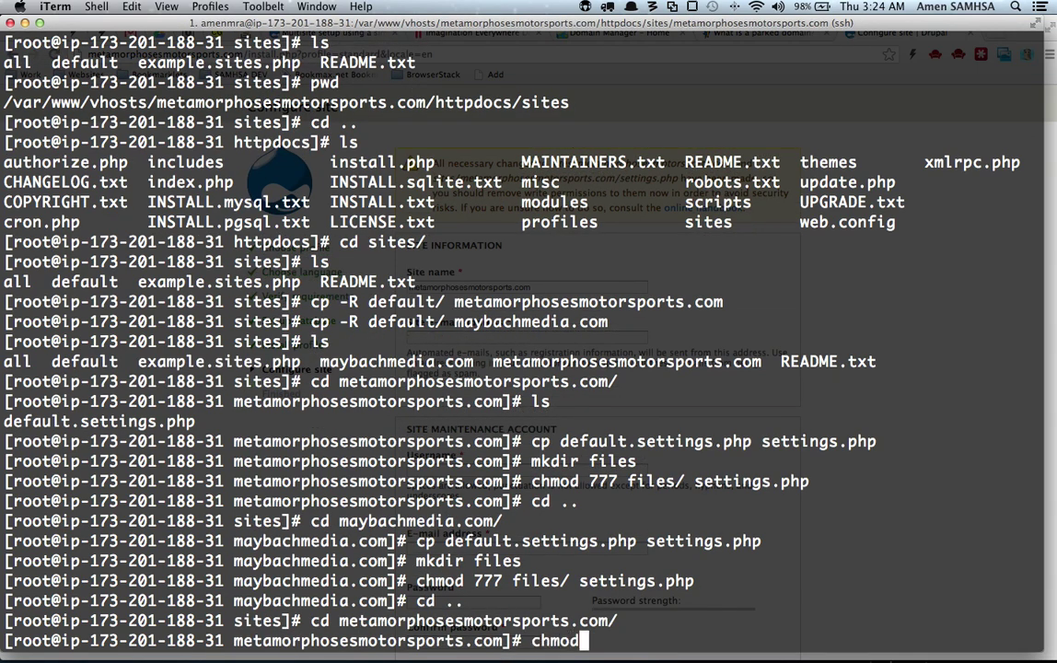
pyautogui.write('644 se')
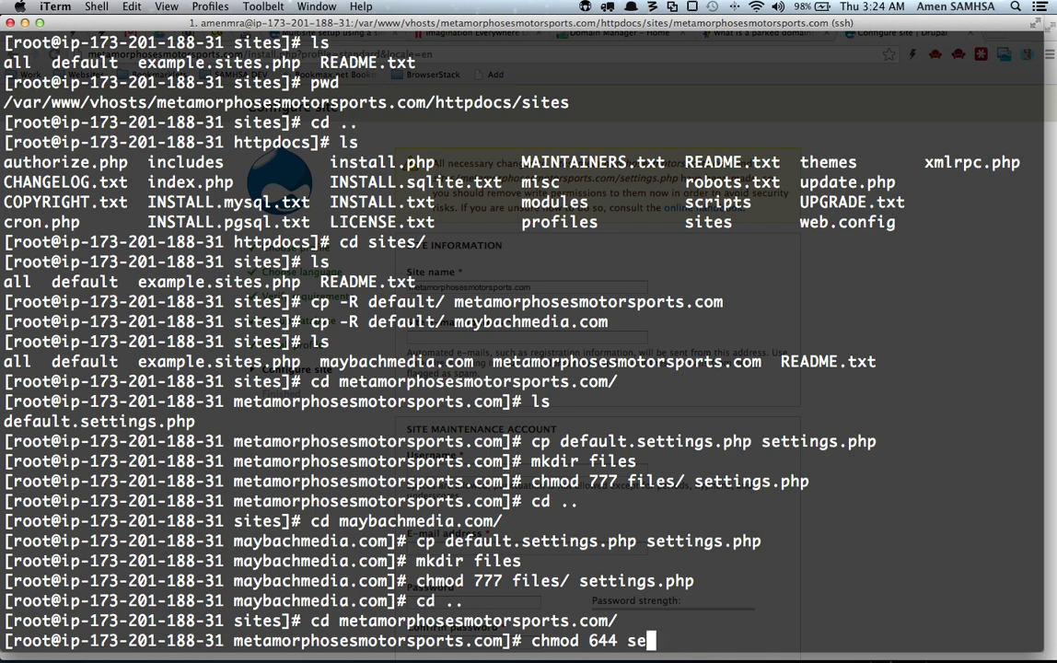
pyautogui.press('Tab')
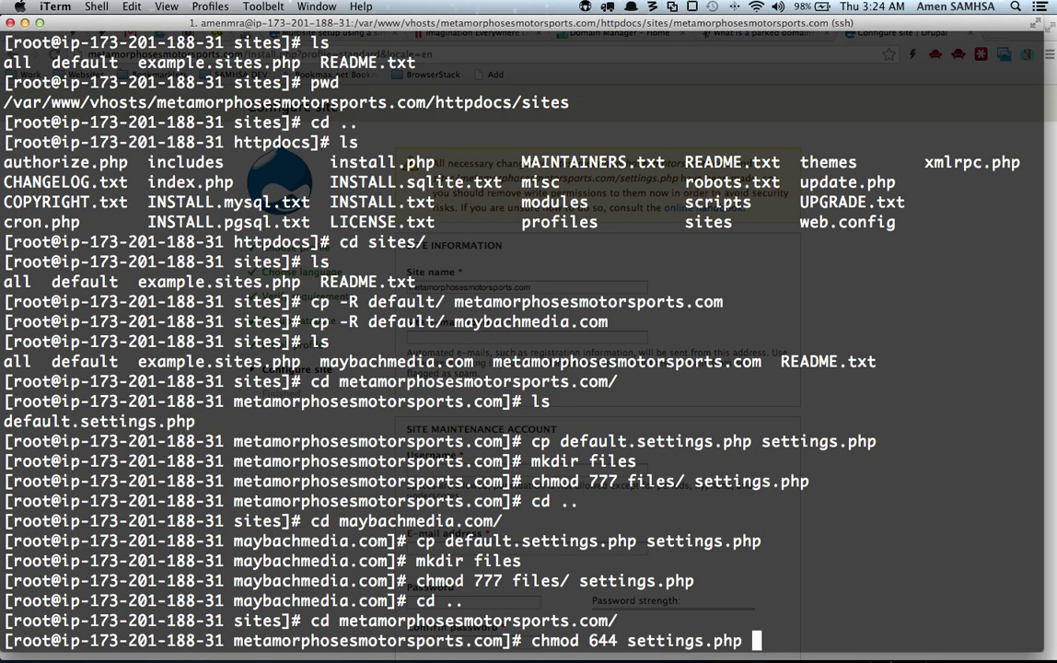
pyautogui.press('Return')
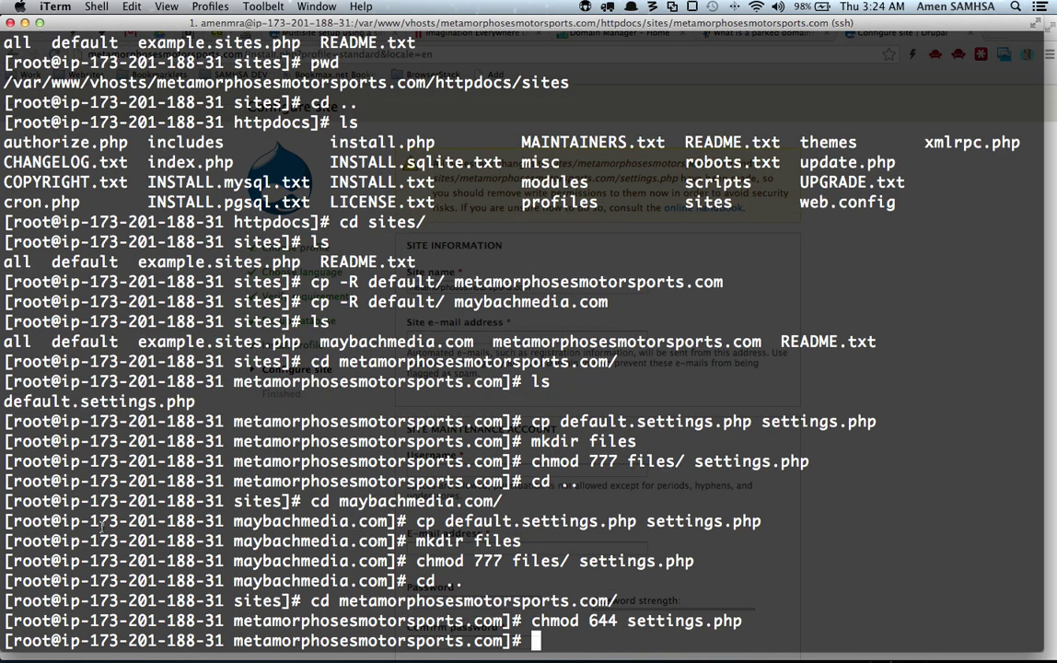
pyautogui.press('super+minus')
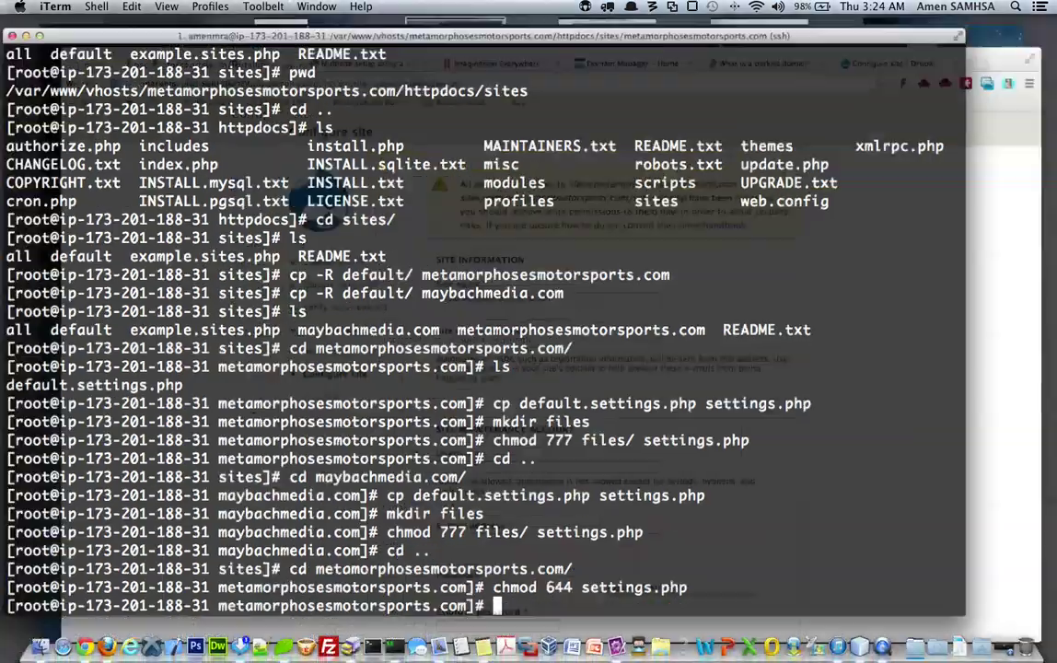
pyautogui.hotkey('ctrl', 'Up')
# Reload the Configure site page and set the site name to Metamorphoses Motorsports
pyautogui.click(533, 473)
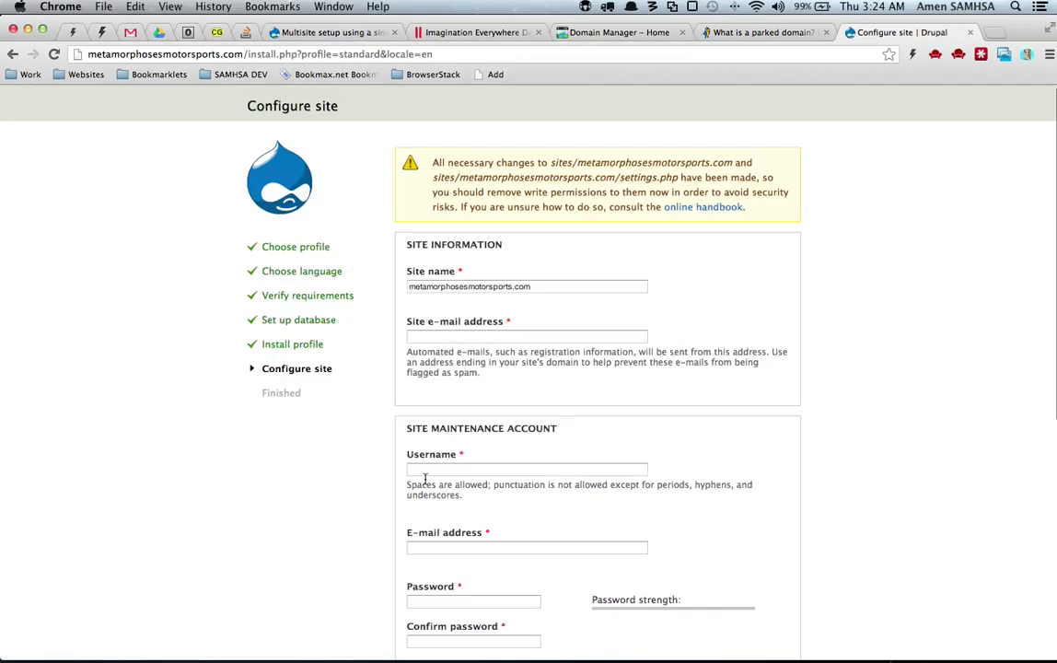
pyautogui.scroll(-1, 79, 99)
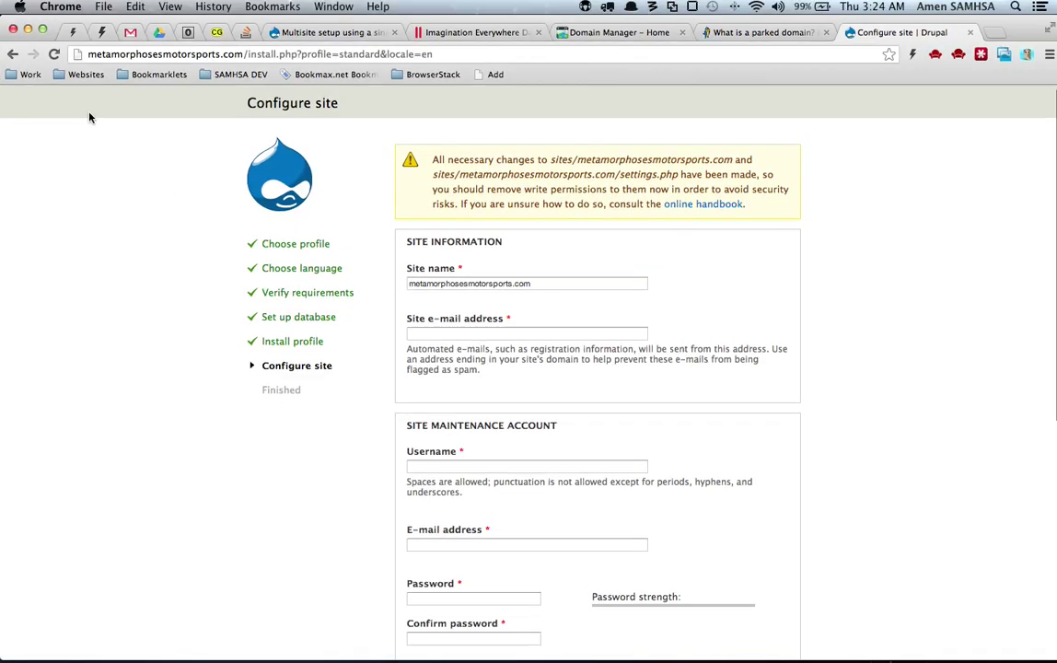
pyautogui.click(57, 58)
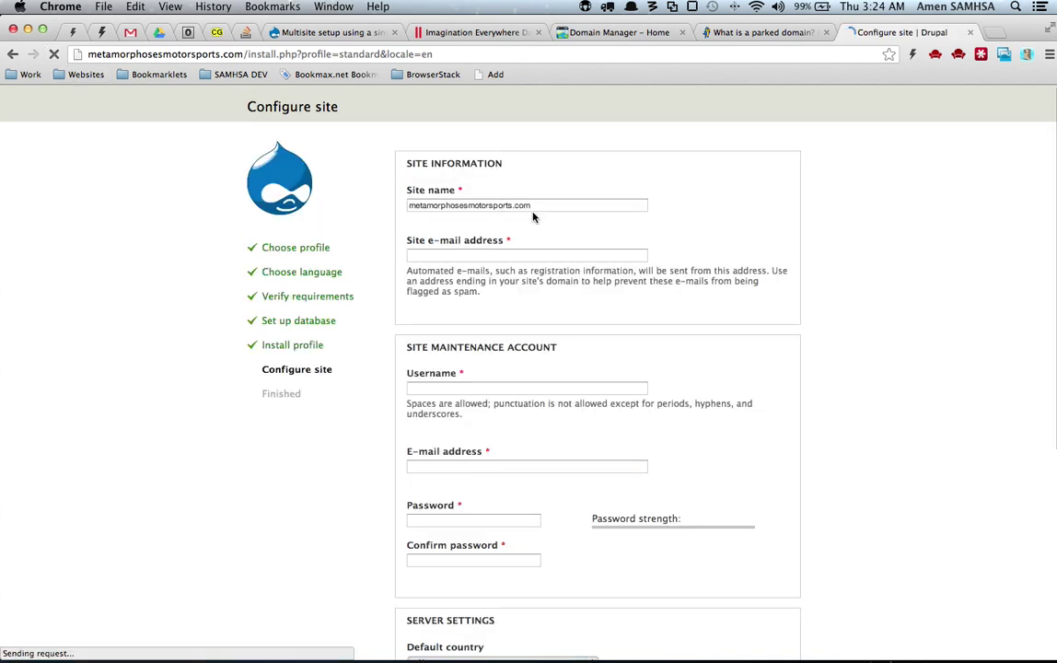
pyautogui.tripleClick(545, 201)
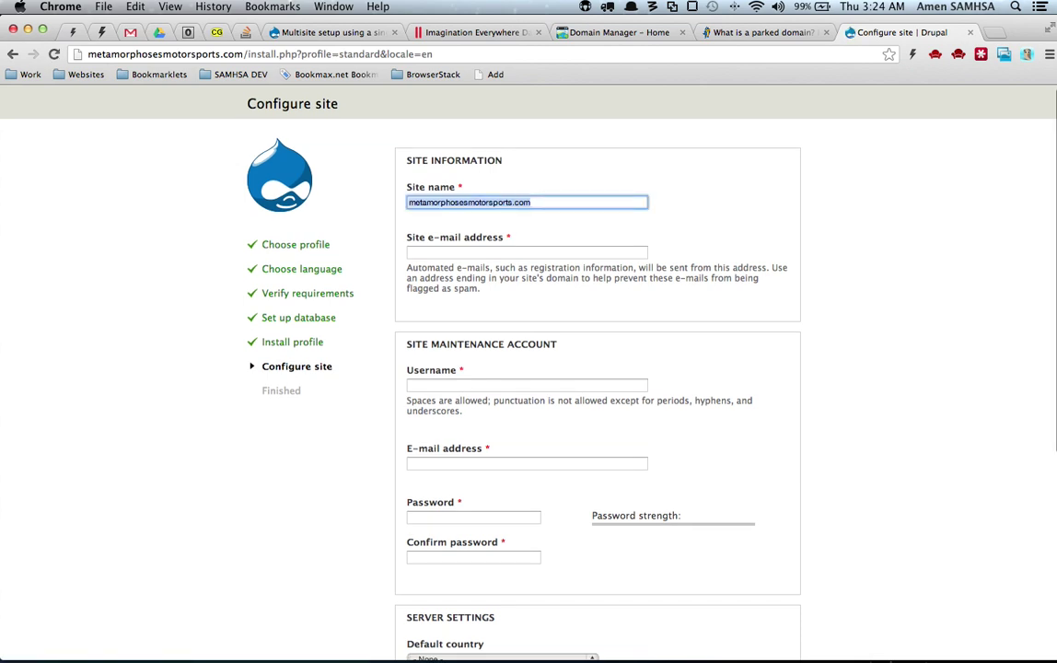
pyautogui.press('BackSpace')
pyautogui.click(526, 201)
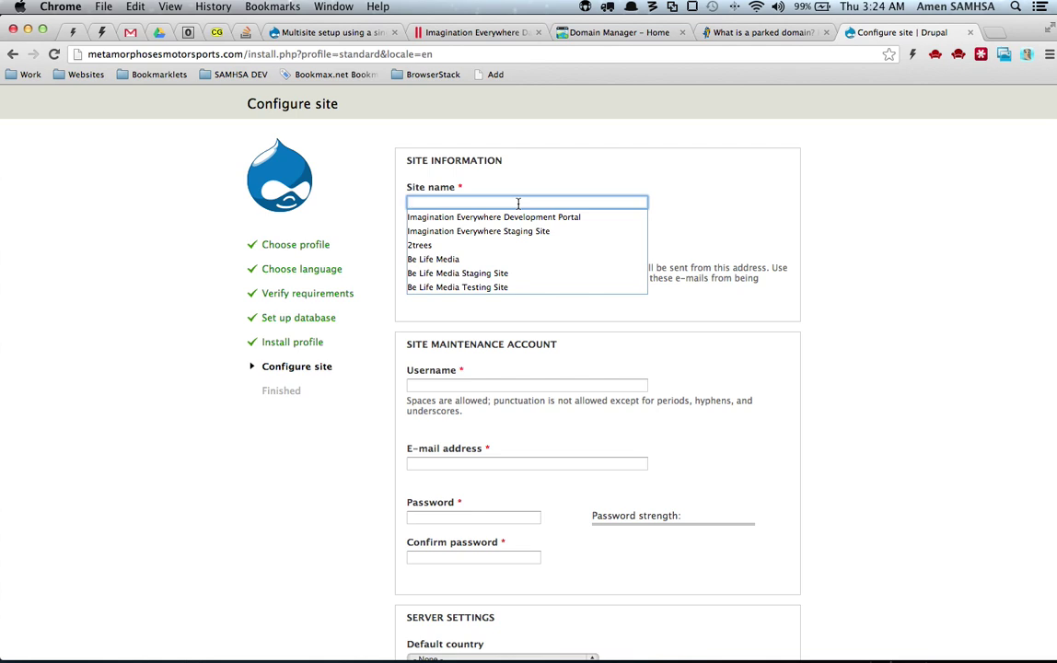
pyautogui.write('Me')
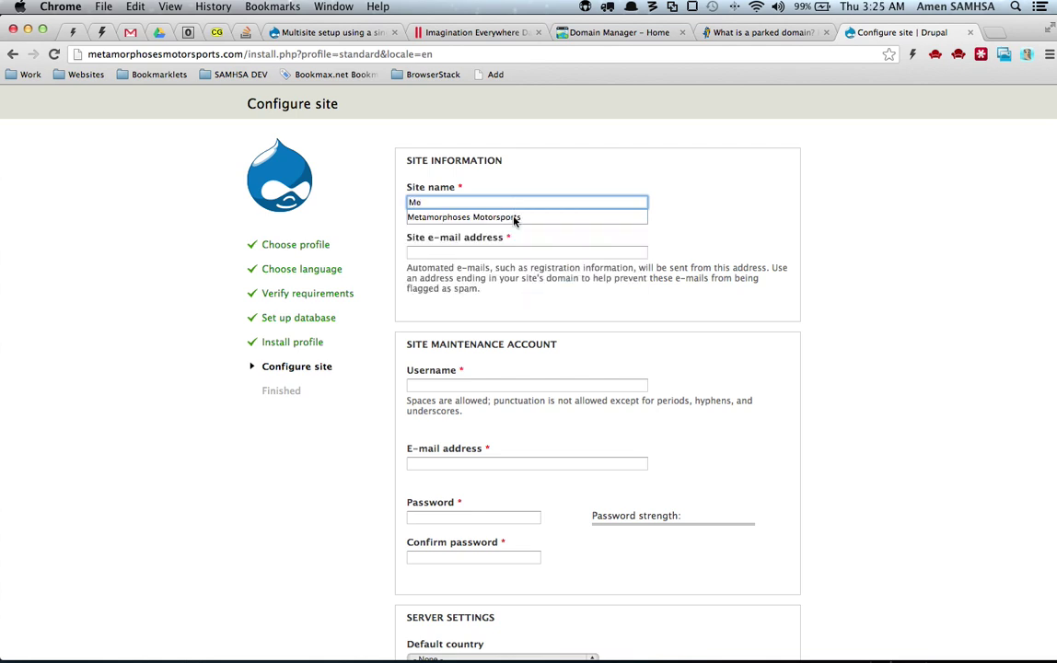
pyautogui.click(516, 219)
# Fill in the site e-mail, maintenance username, and the account password with its confirmation
pyautogui.click(510, 252)
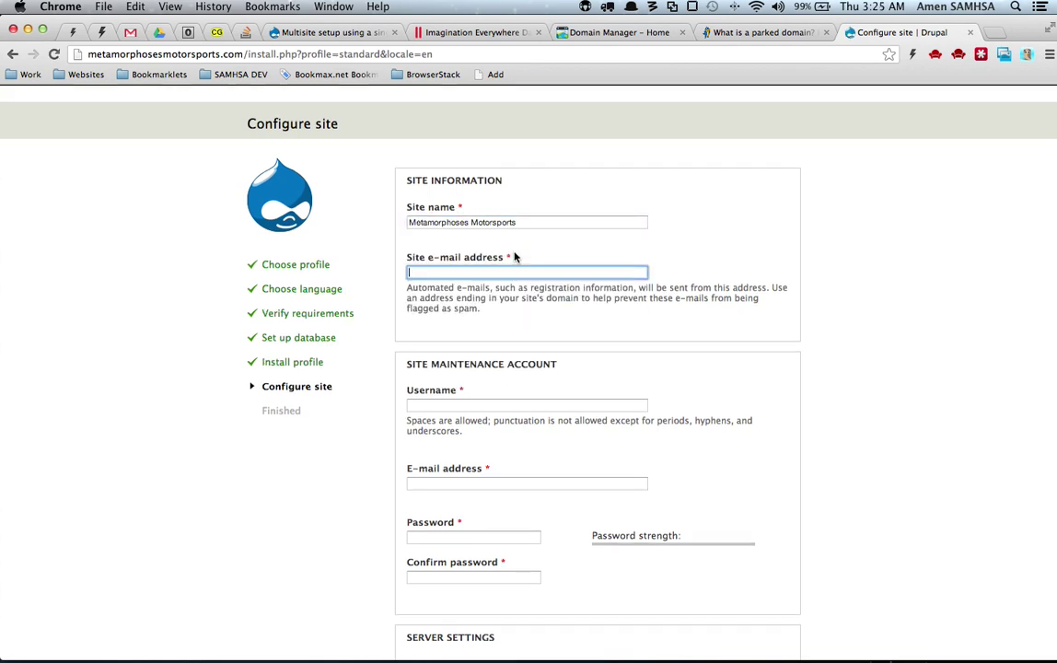
pyautogui.click(508, 271)
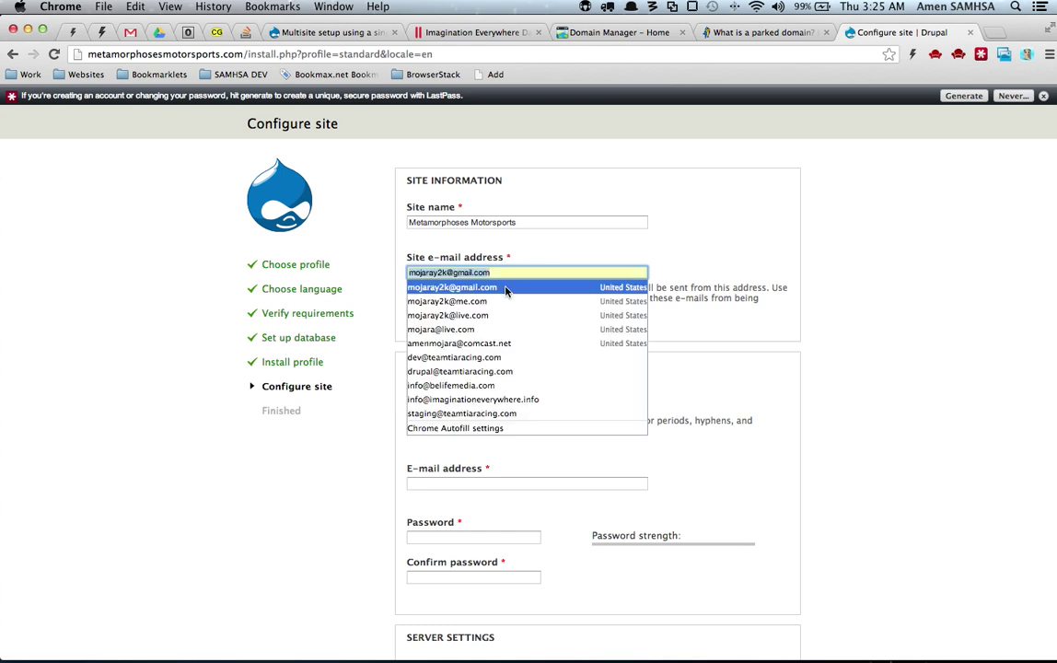
pyautogui.click(531, 399)
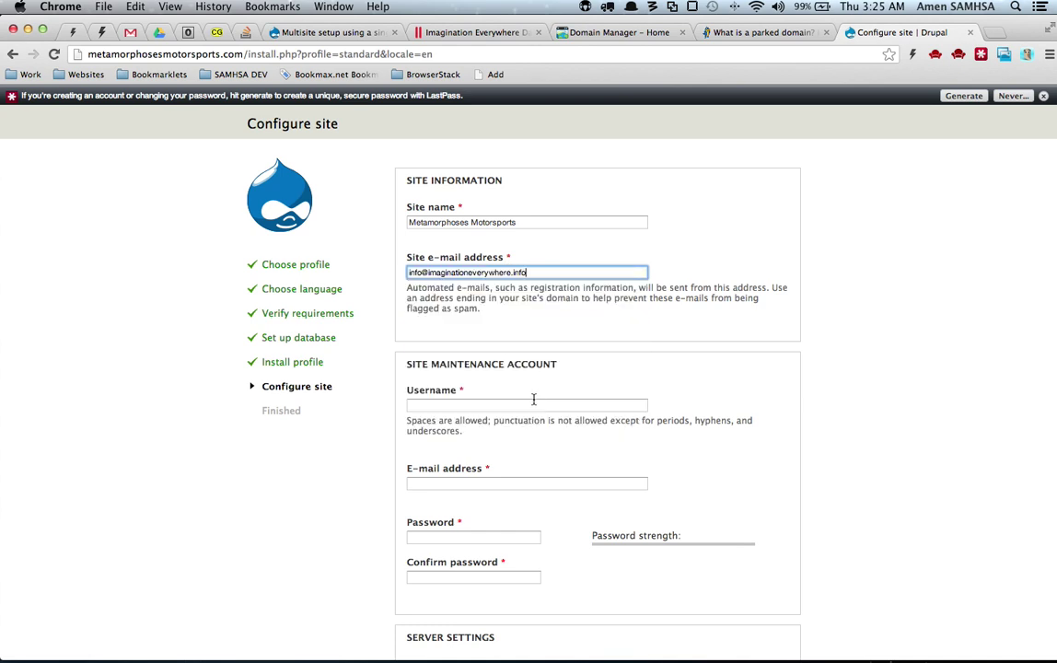
pyautogui.click(529, 404)
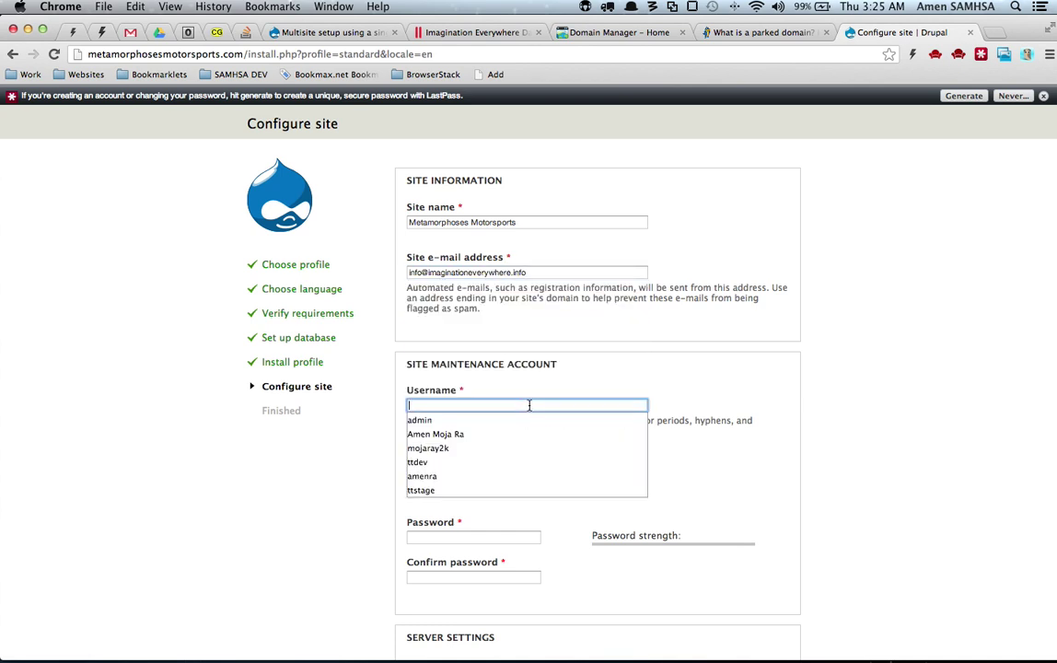
pyautogui.click(518, 450)
pyautogui.scroll(-5, 525, 465)
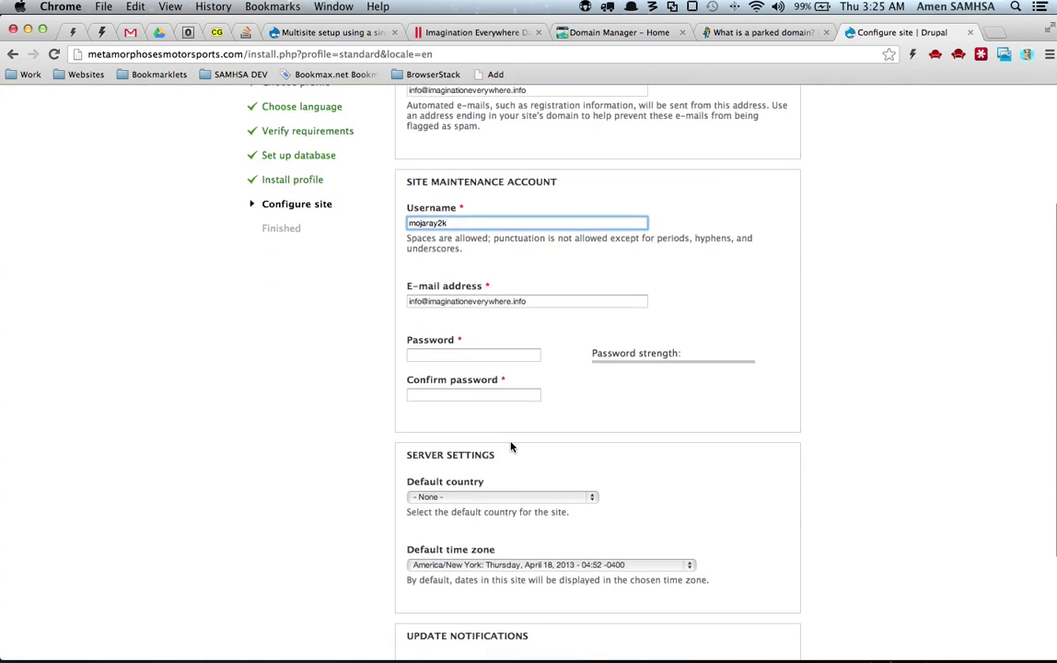
pyautogui.click(493, 355)
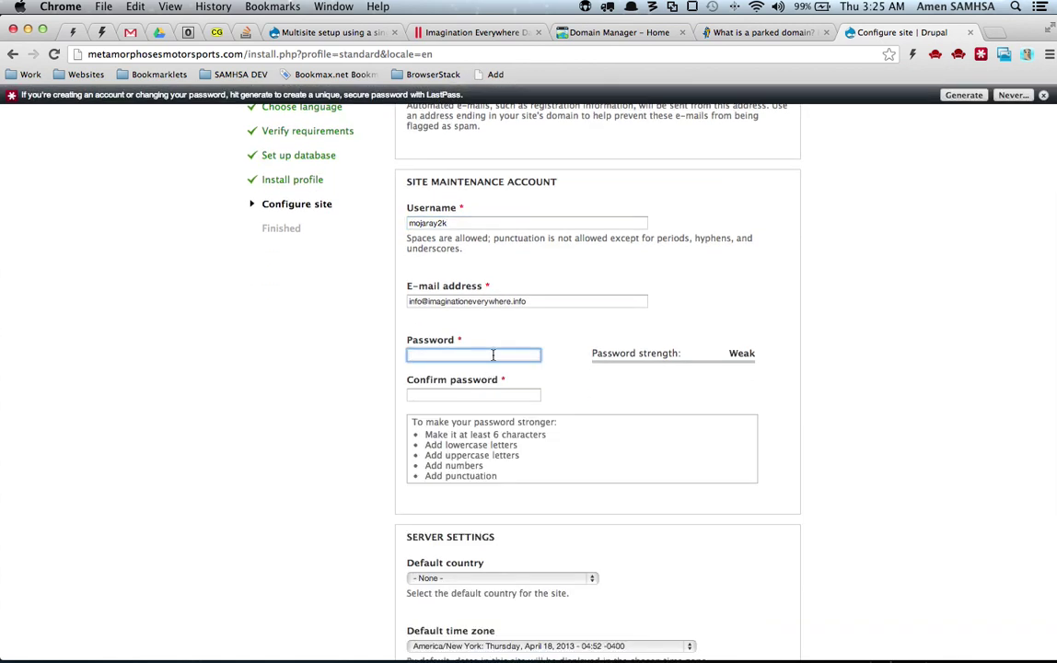
pyautogui.write('•••••••••')
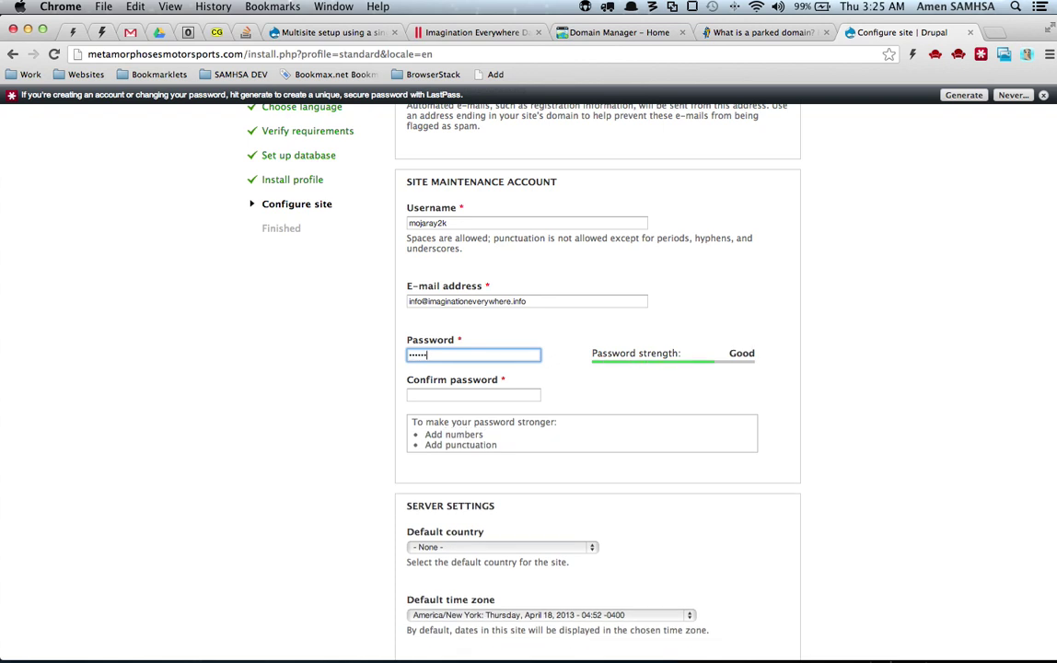
pyautogui.write('••')
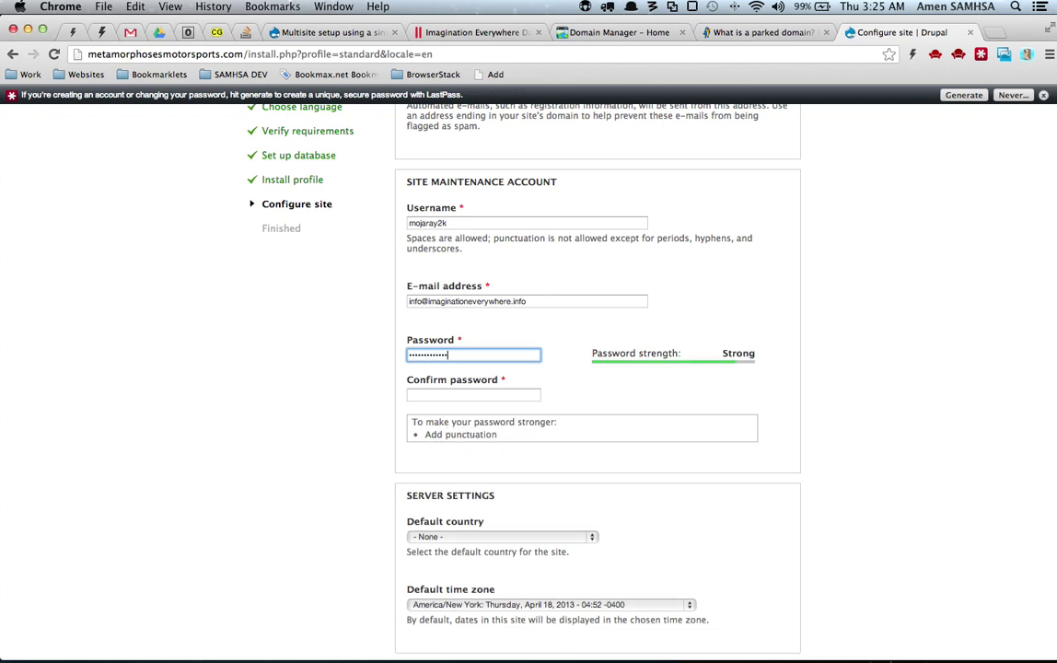
pyautogui.write('••')
pyautogui.press('Tab')
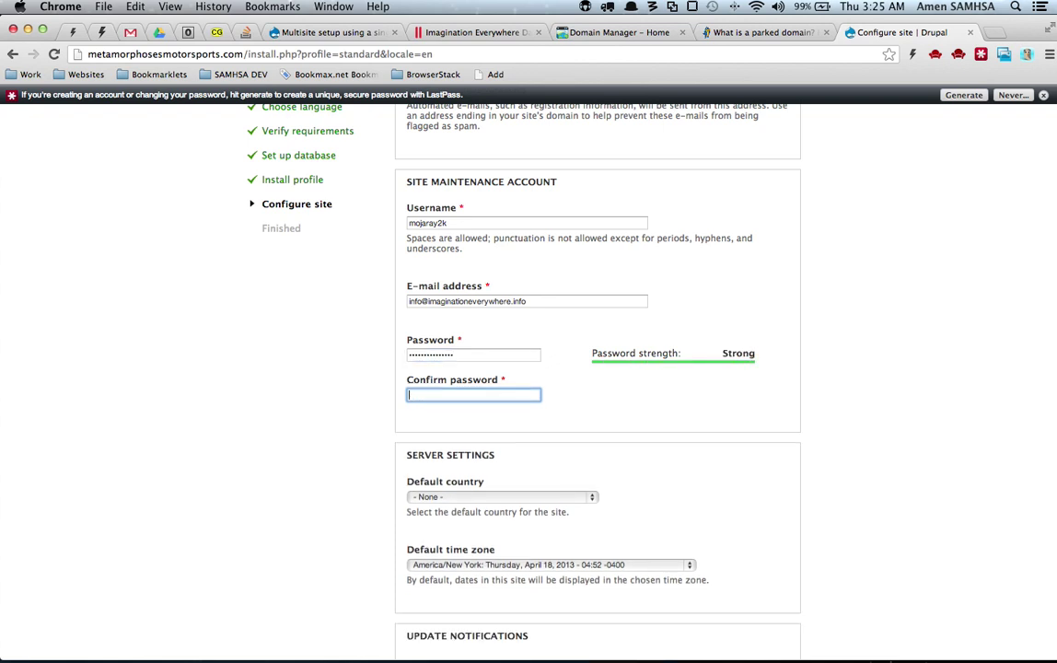
pyautogui.write('•••••••••')
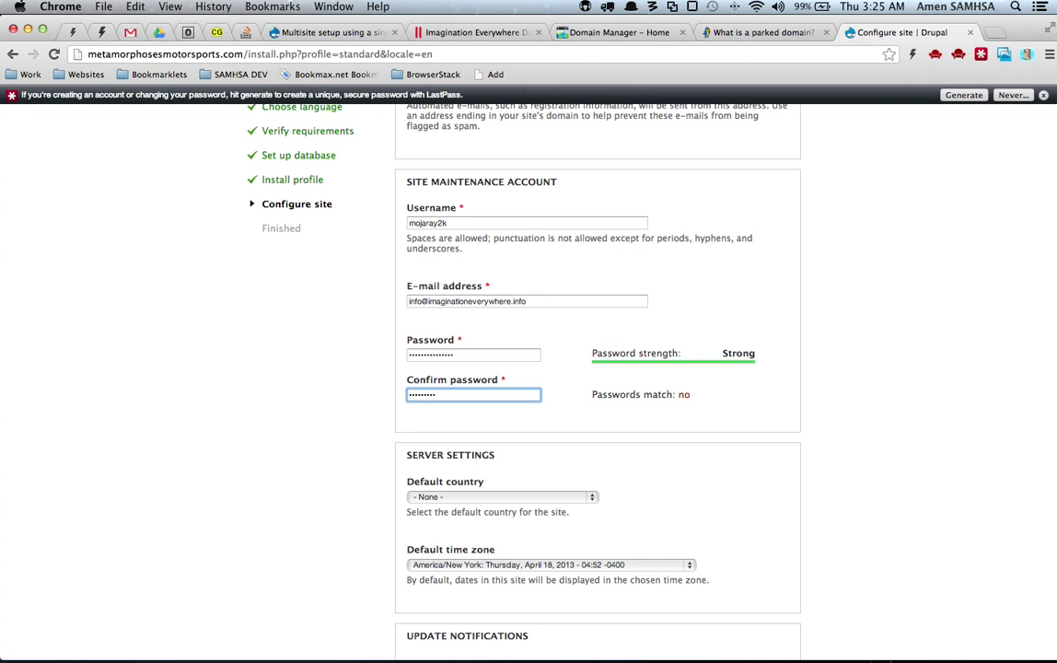
pyautogui.write('••')
# Choose United States as the default country and save the site configuration
pyautogui.scroll(-3, 498, 400)
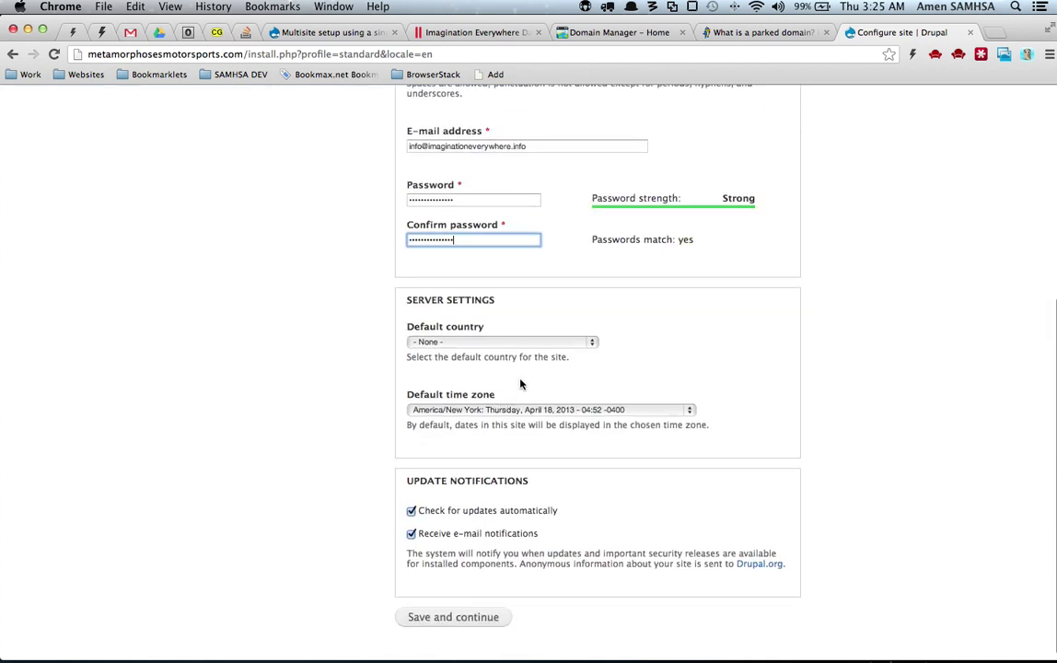
pyautogui.click(544, 346)
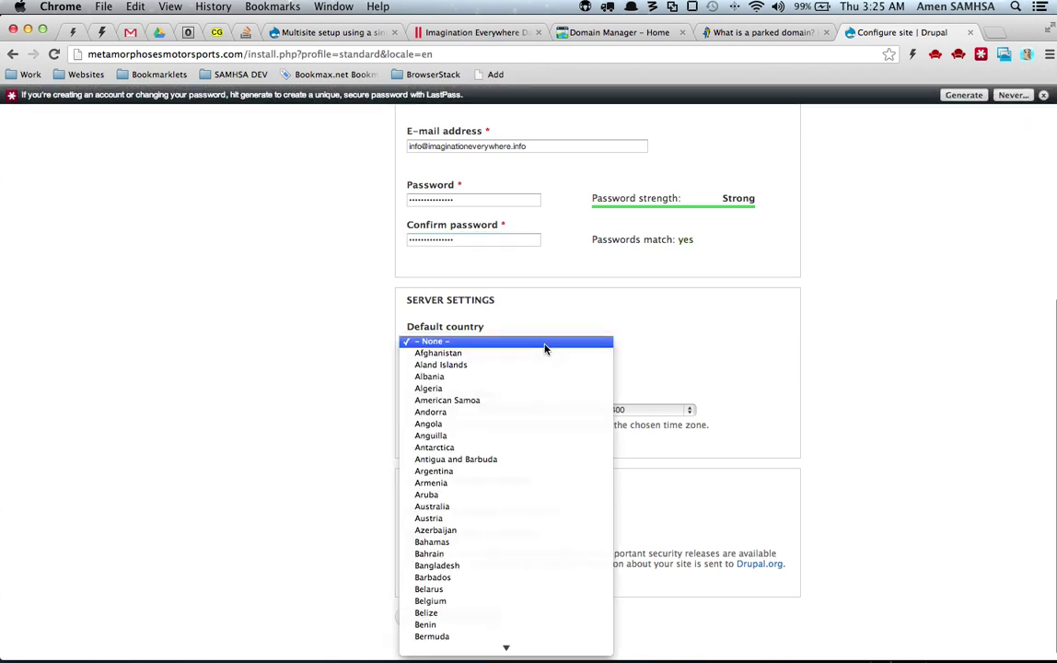
pyautogui.write('united s')
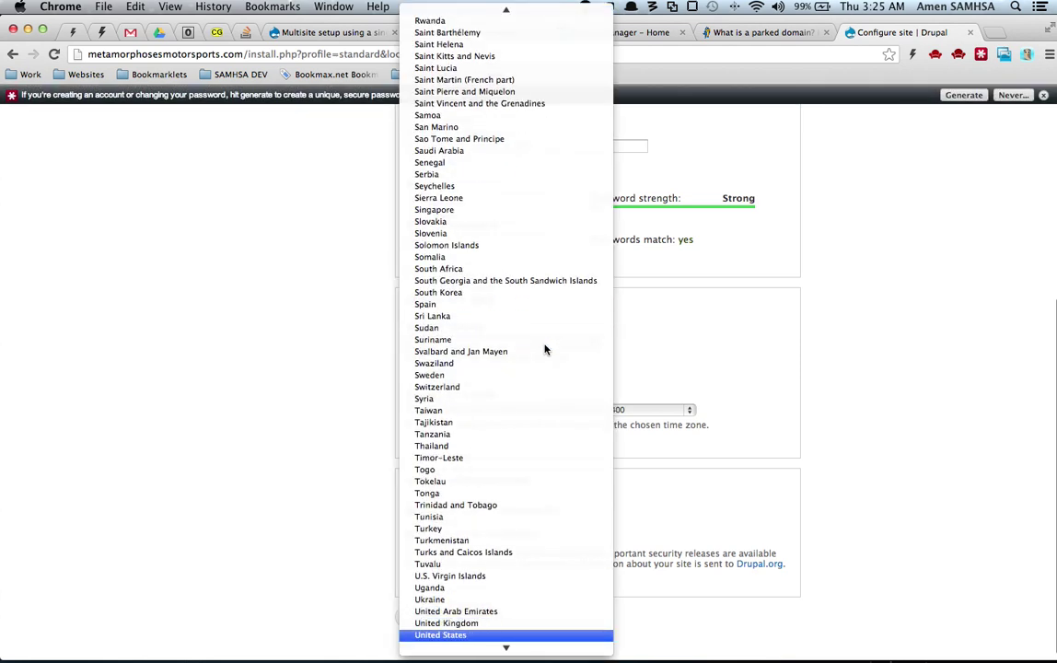
pyautogui.press('Return')
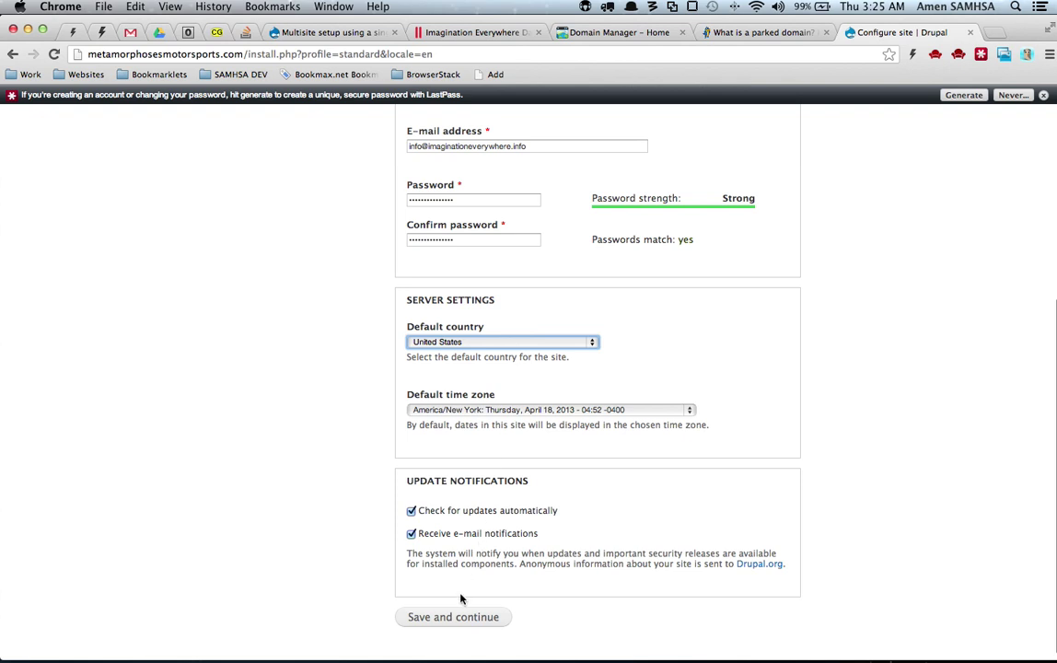
pyautogui.click(473, 618)
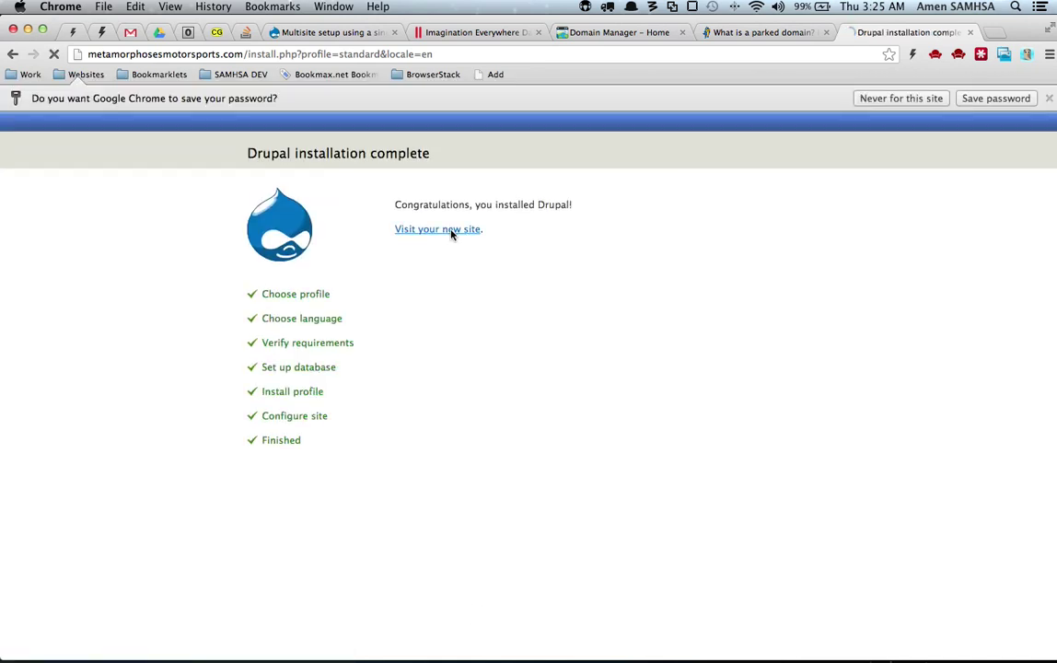
# Visit the new Metamorphoses Motorsports site, dismiss the password prompt, and open a blank tab
pyautogui.click(453, 232)
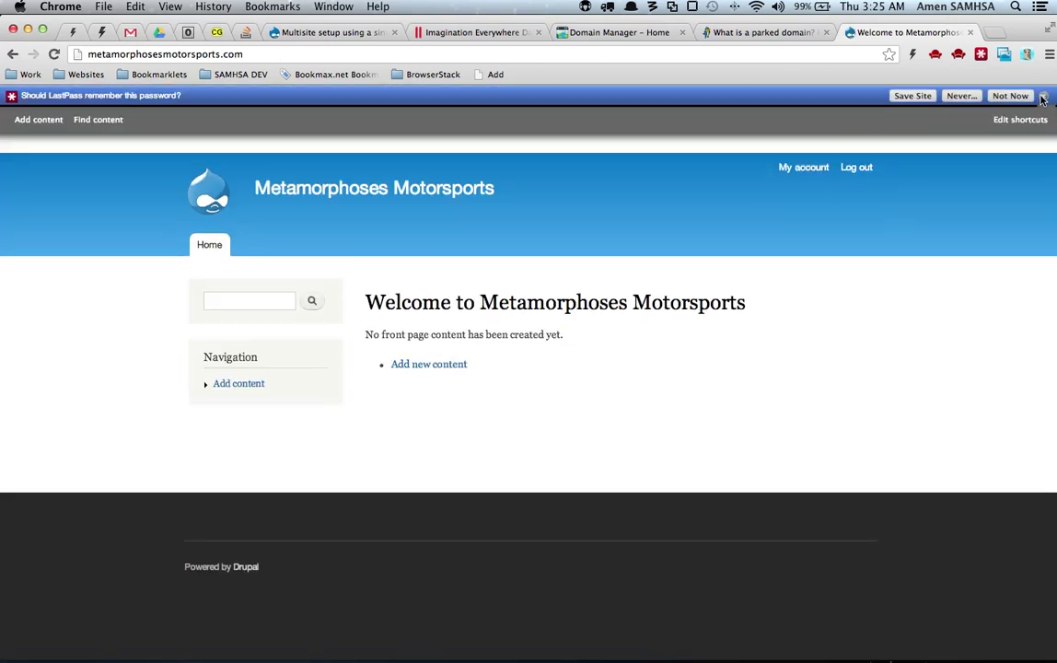
pyautogui.click(912, 96)
pyautogui.click(1000, 33)
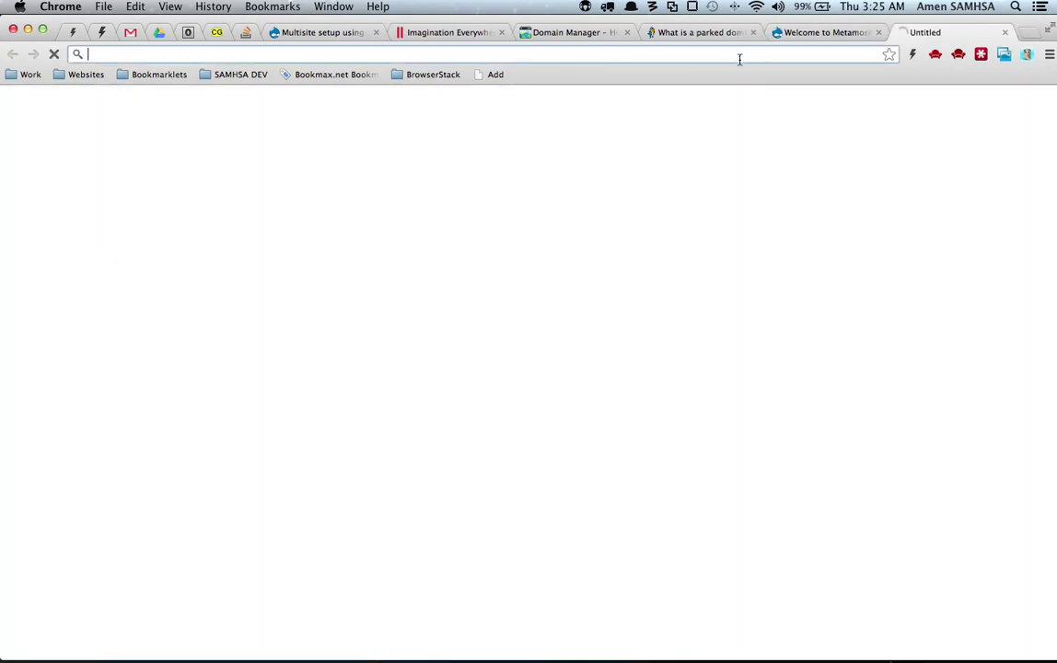
# Load maybachmedia.com and pick the Standard profile with English as the language
pyautogui.write('may')
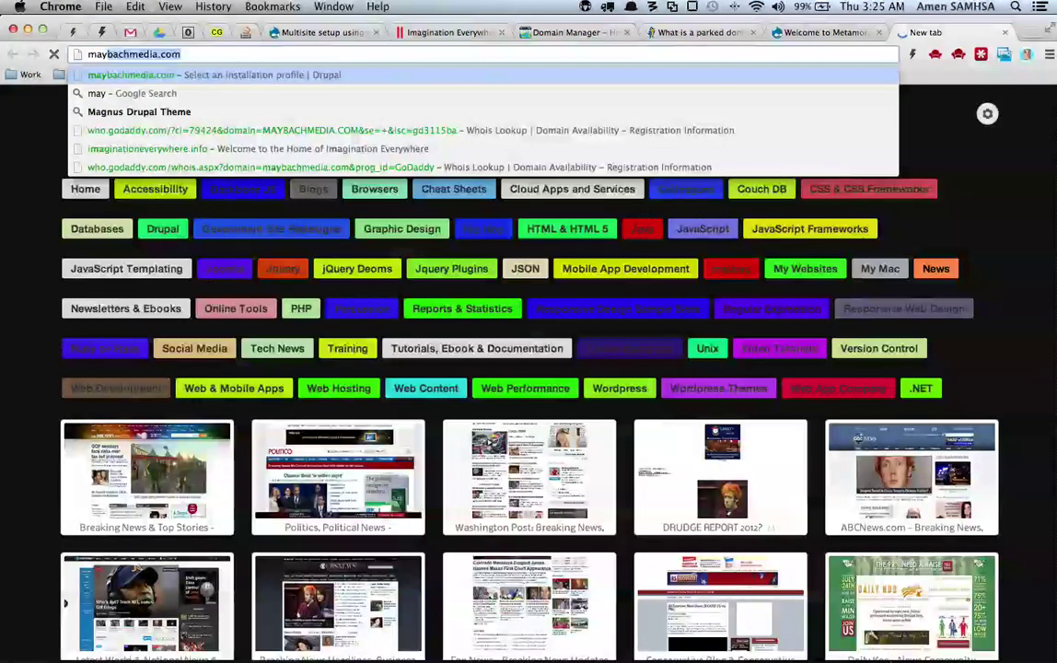
pyautogui.press('Return')
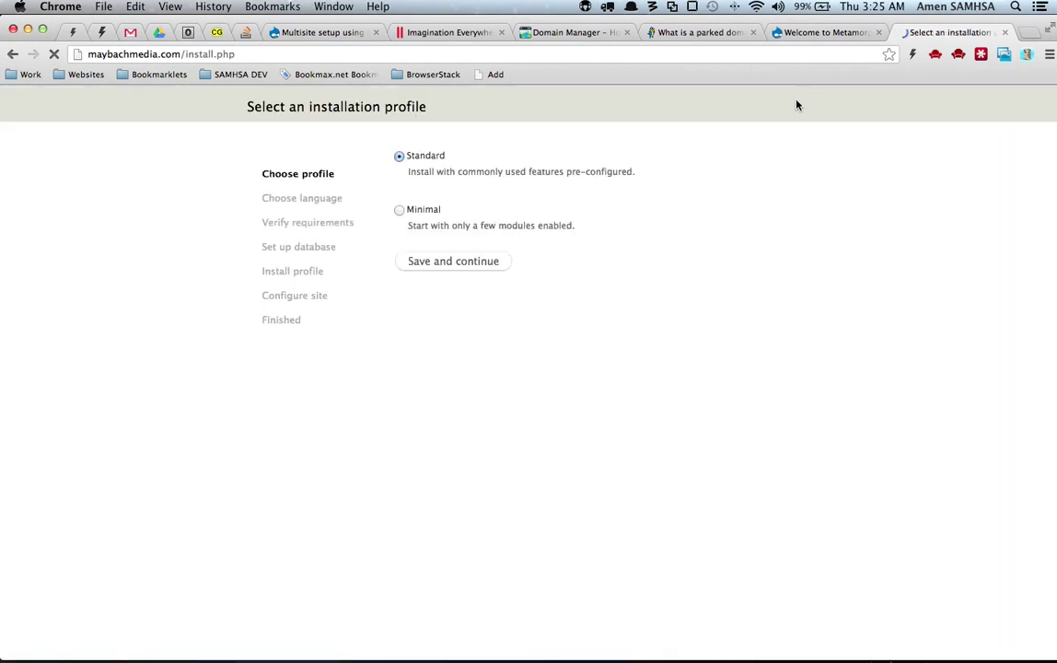
pyautogui.click(461, 266)
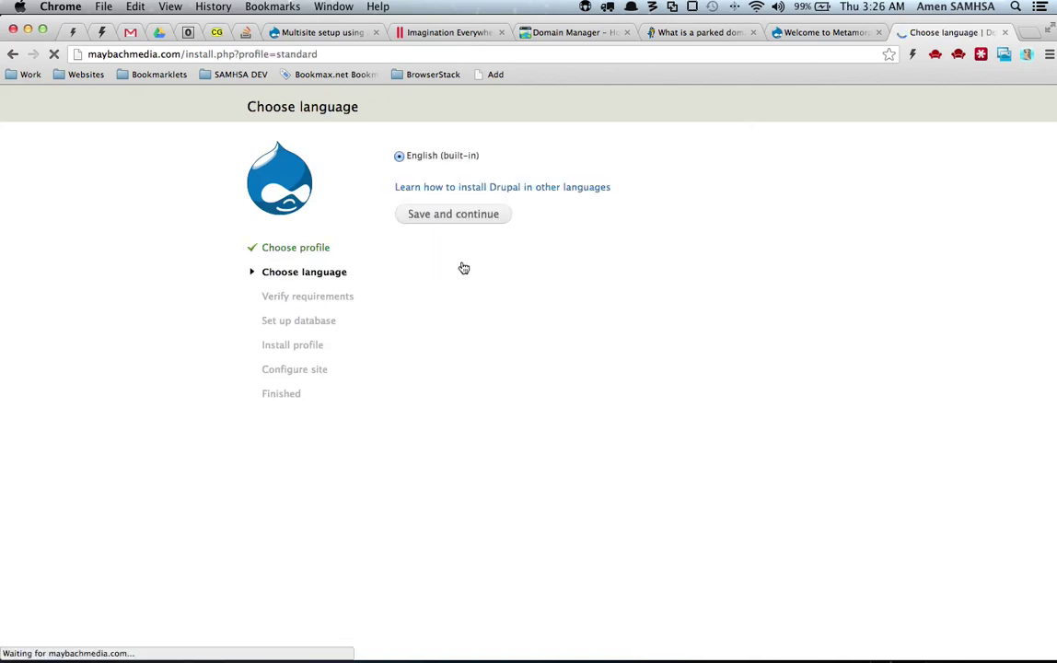
pyautogui.click(458, 219)
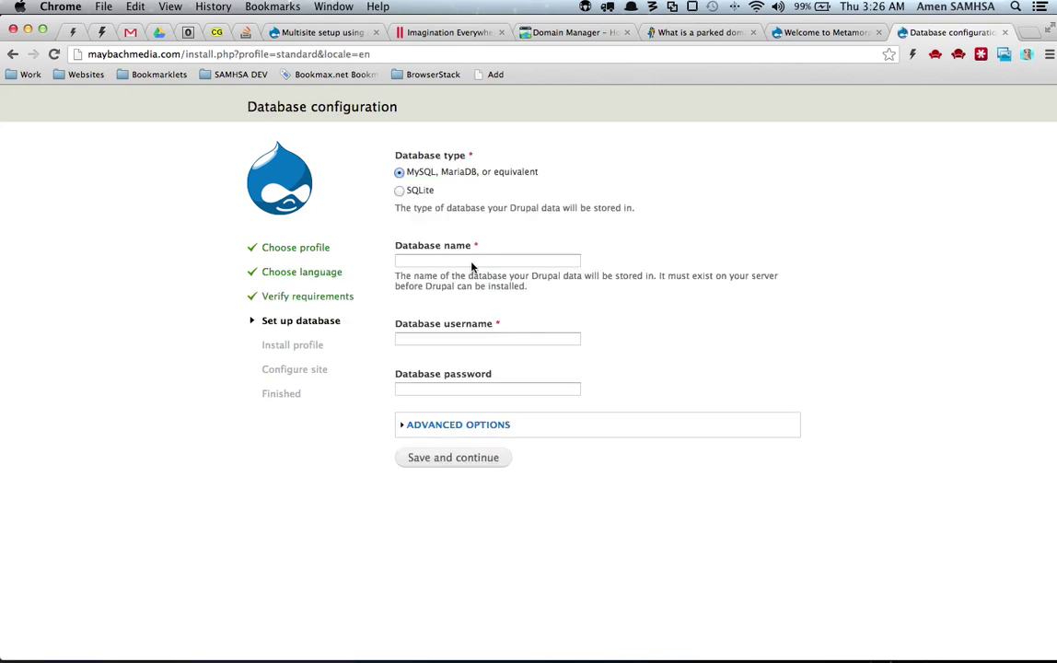
# Enter database maybach_db, user db_maybach and the database password, then run the installation
pyautogui.click(473, 260)
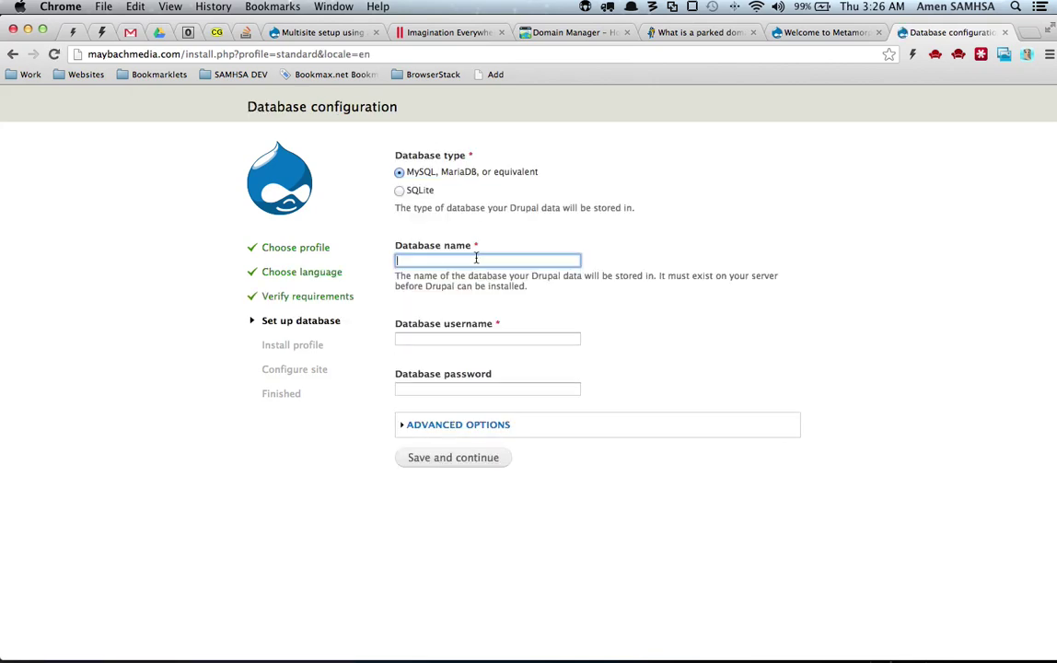
pyautogui.write('may')
pyautogui.press('BackSpace')
pyautogui.write('maybach_db')
pyautogui.click(492, 338)
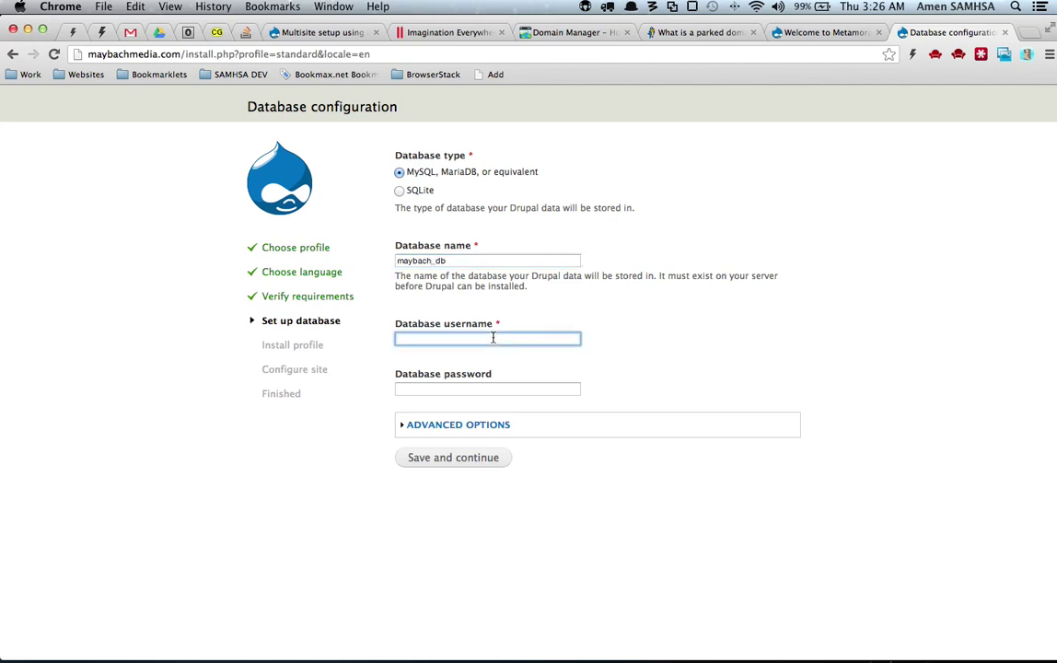
pyautogui.write('db')
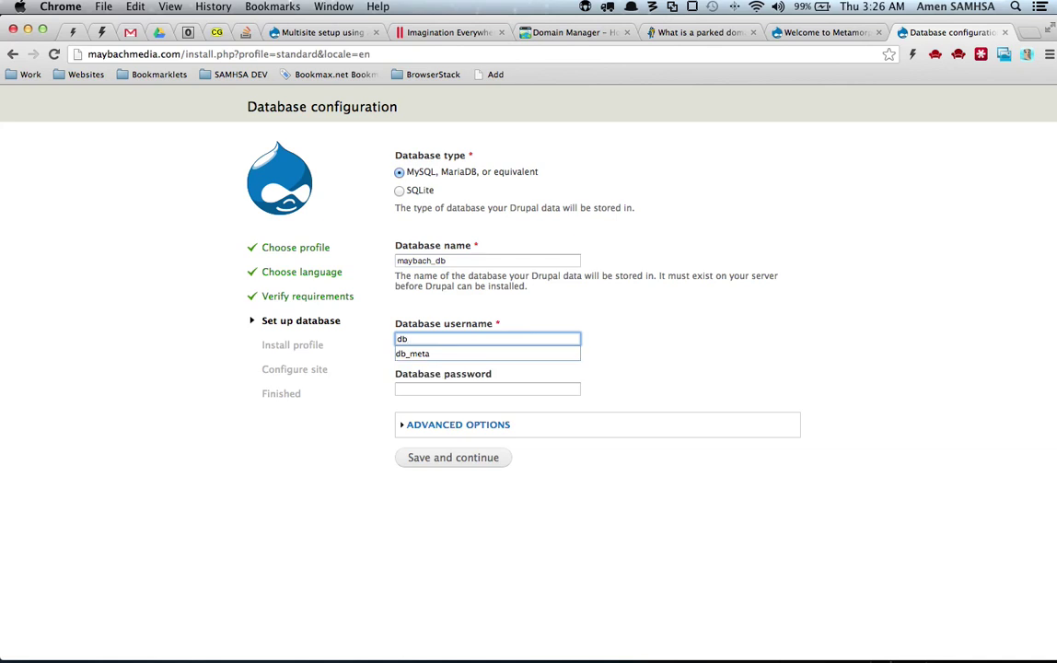
pyautogui.write('_may')
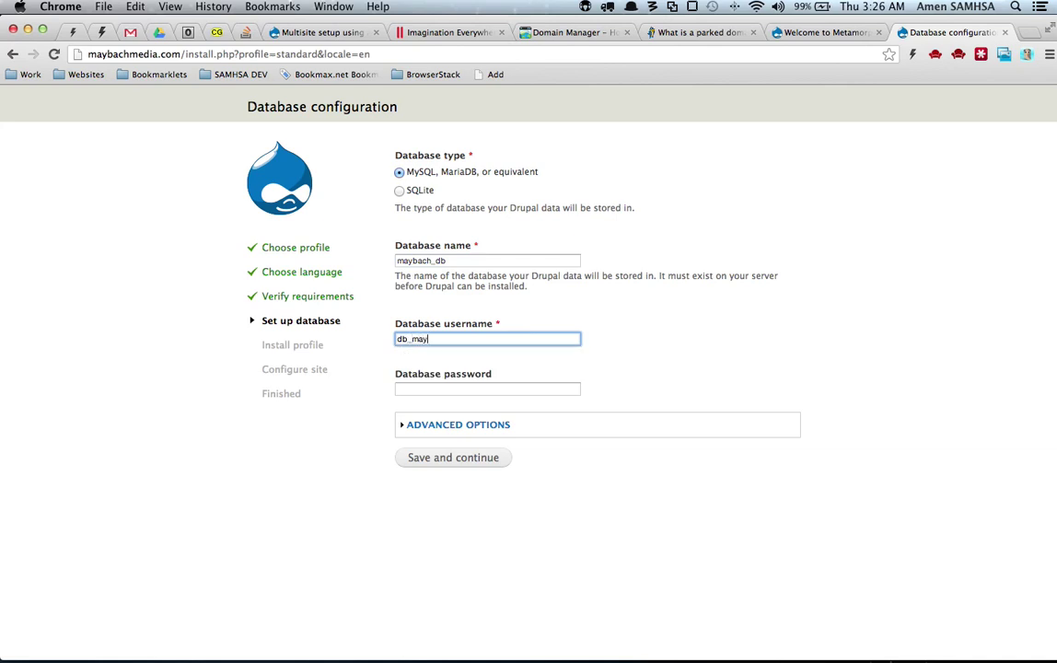
pyautogui.write('bach')
pyautogui.click(516, 390)
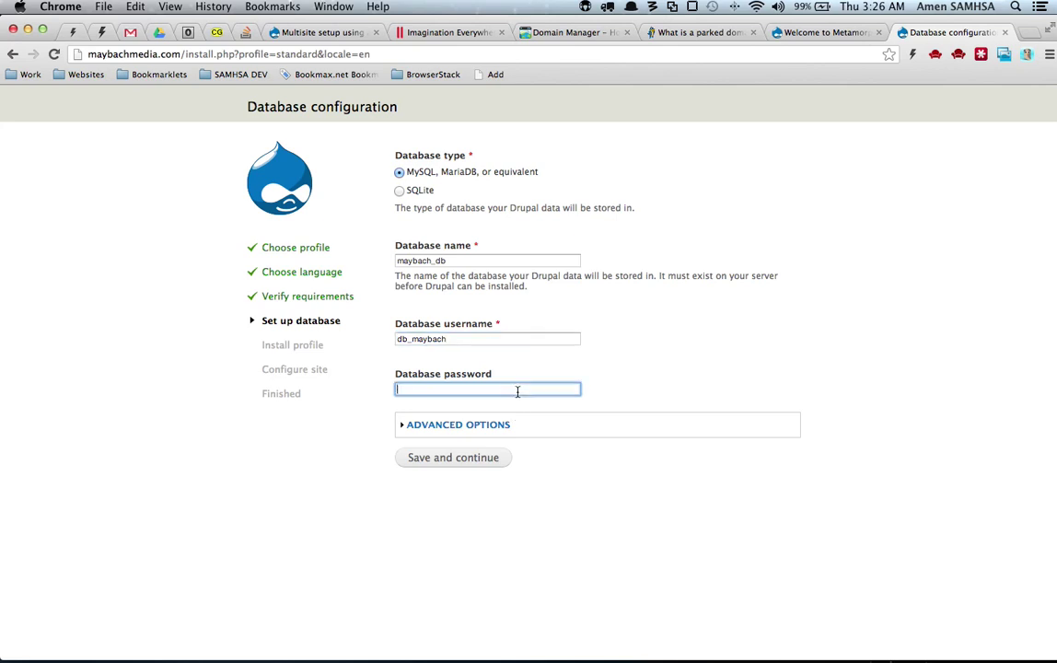
pyautogui.click(477, 457)
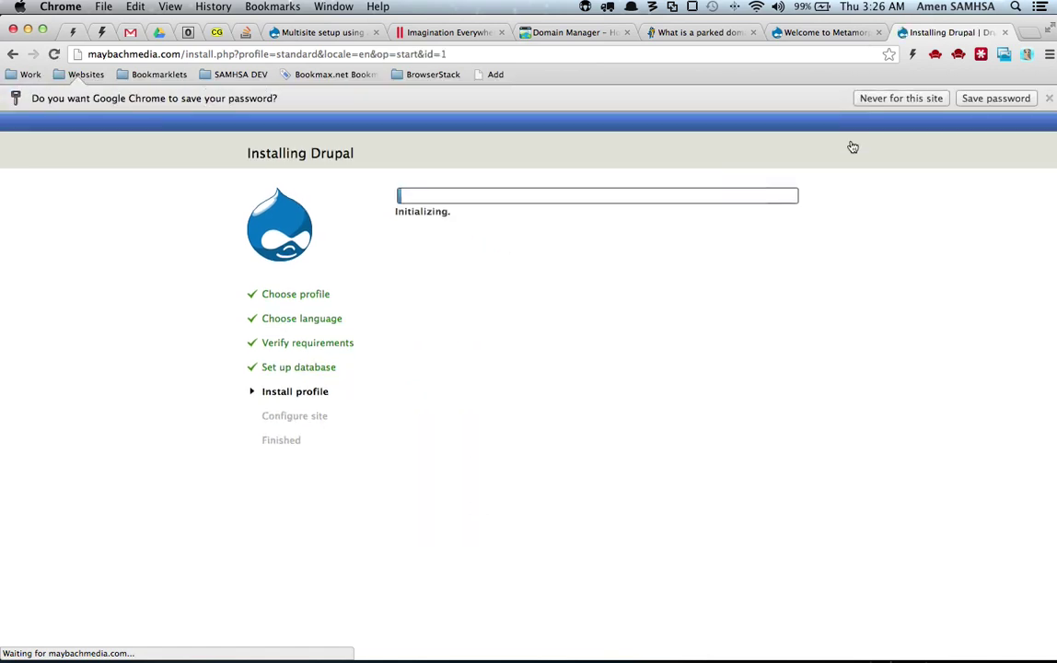
pyautogui.click(1046, 124)
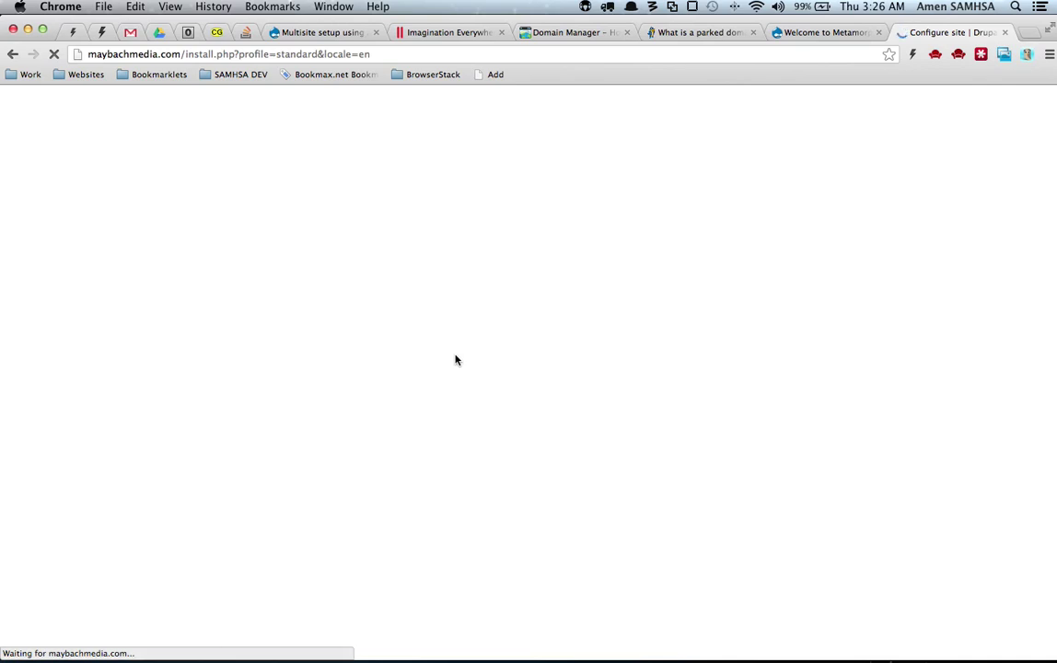
pyautogui.moveTo(5, 658)
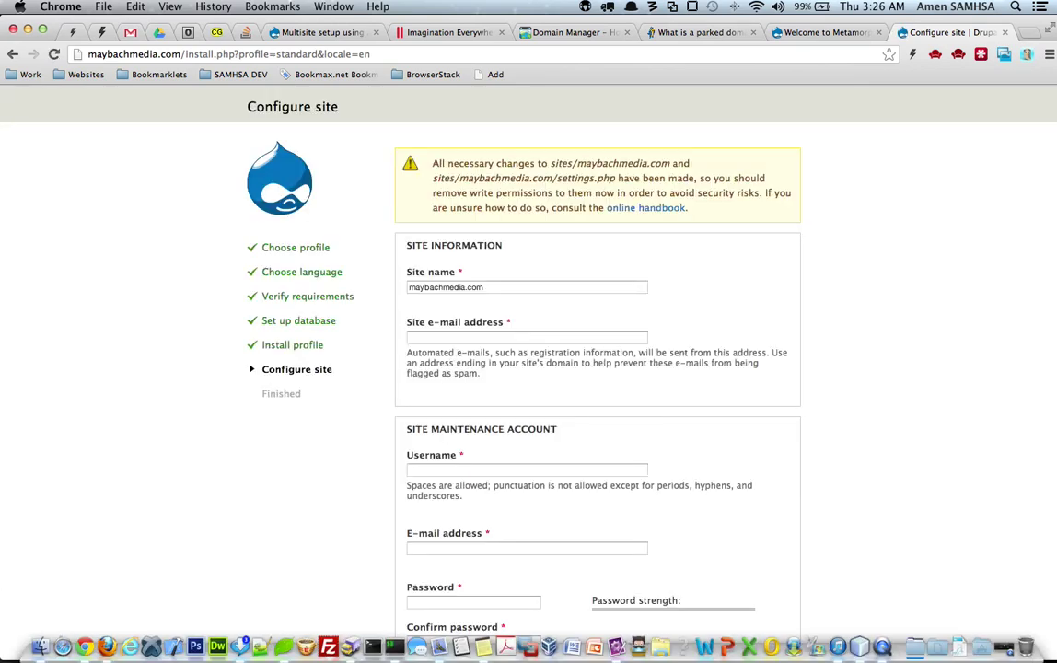
pyautogui.hotkey('ctrl', 'Up')
# Move from the metamorphosesmotorsports.com folder into maybachmedia.com and chmod settings.php to 644
pyautogui.click(304, 312)
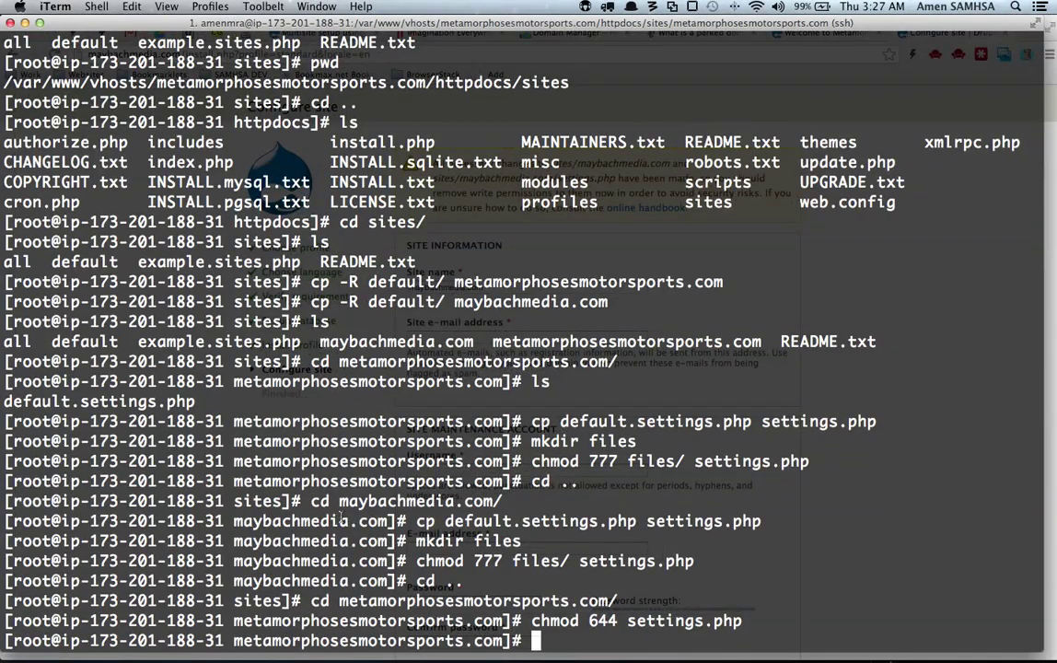
pyautogui.write('cd ..')
pyautogui.press('Return')
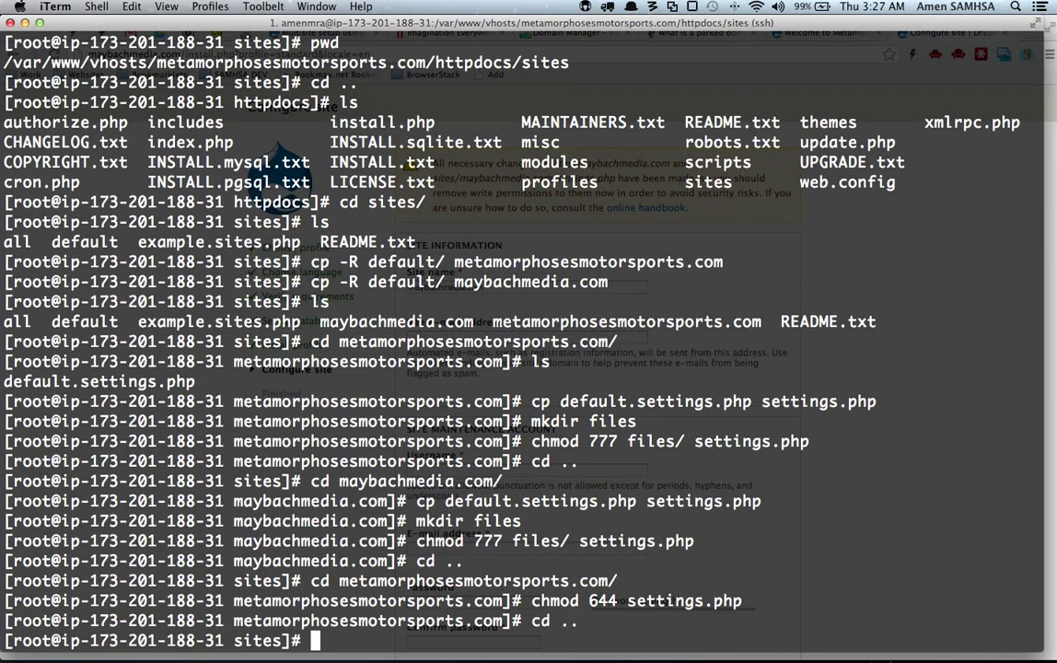
pyautogui.write('cd maybachmedia.com/')
pyautogui.press('Return')
pyautogui.write('chmod ')
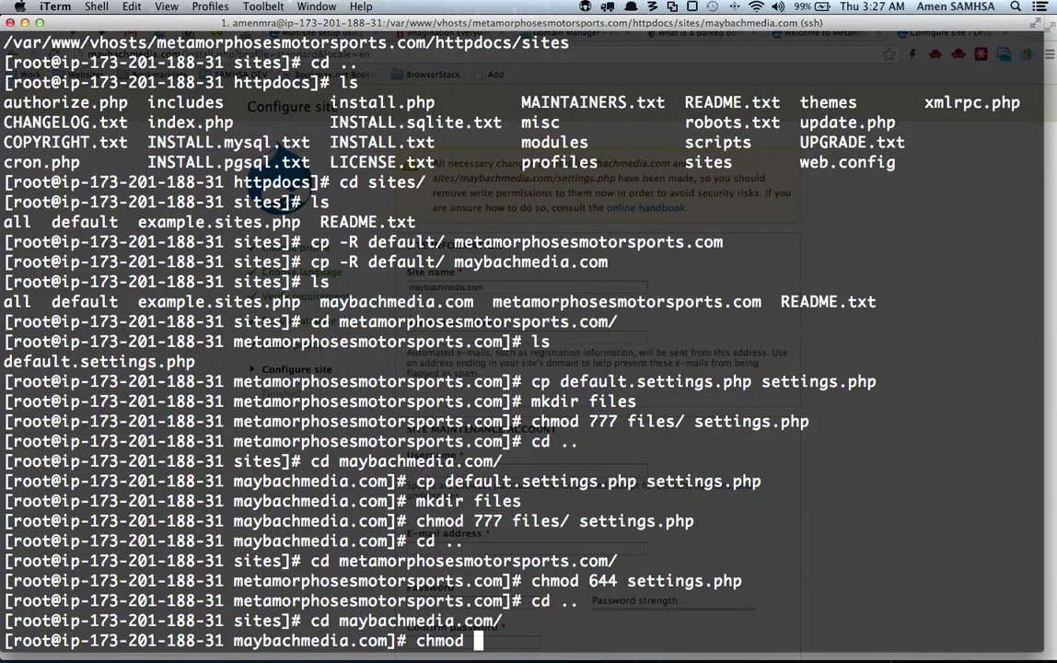
pyautogui.write('644 se')
pyautogui.press('Tab')
pyautogui.press('Return')
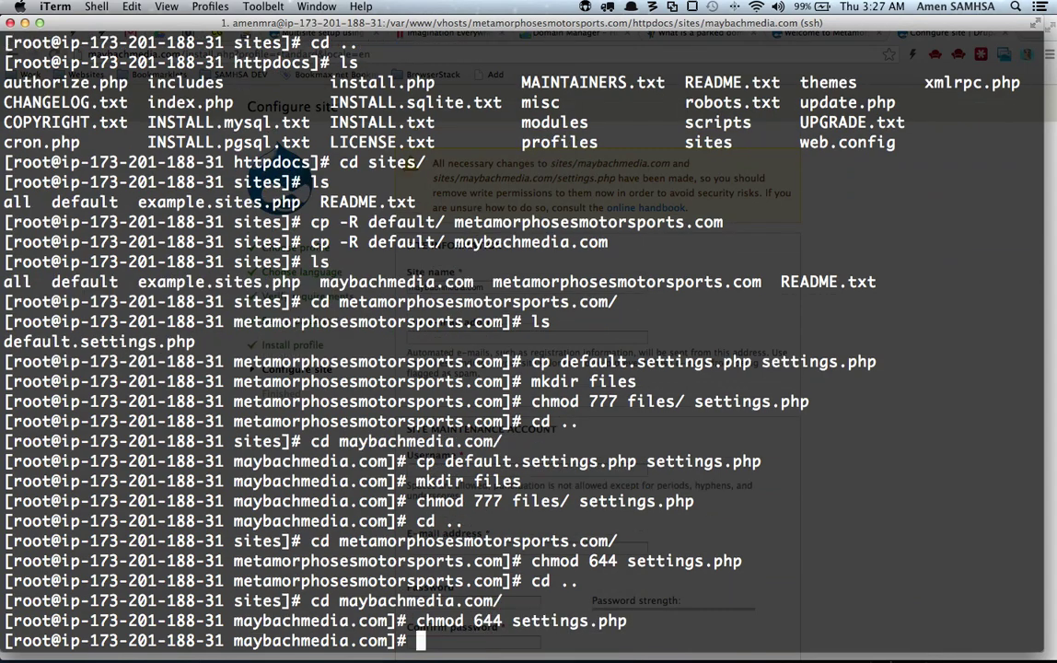
# Reload the Configure site page and replace the site name maybachmedia.com with Maybach Media
pyautogui.click(63, 646)
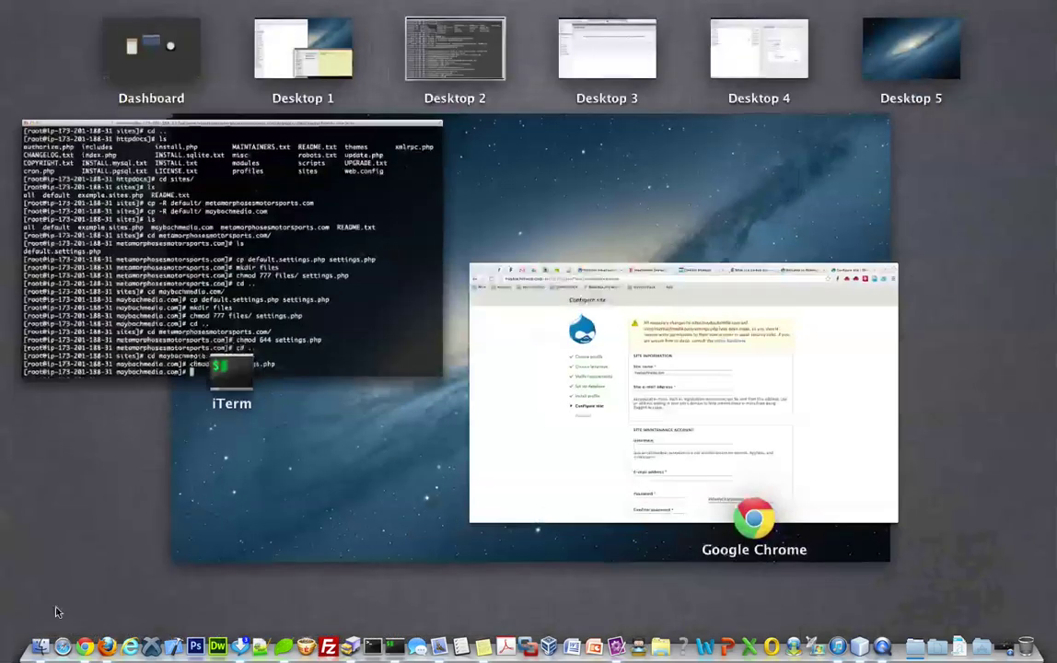
pyautogui.click(546, 437)
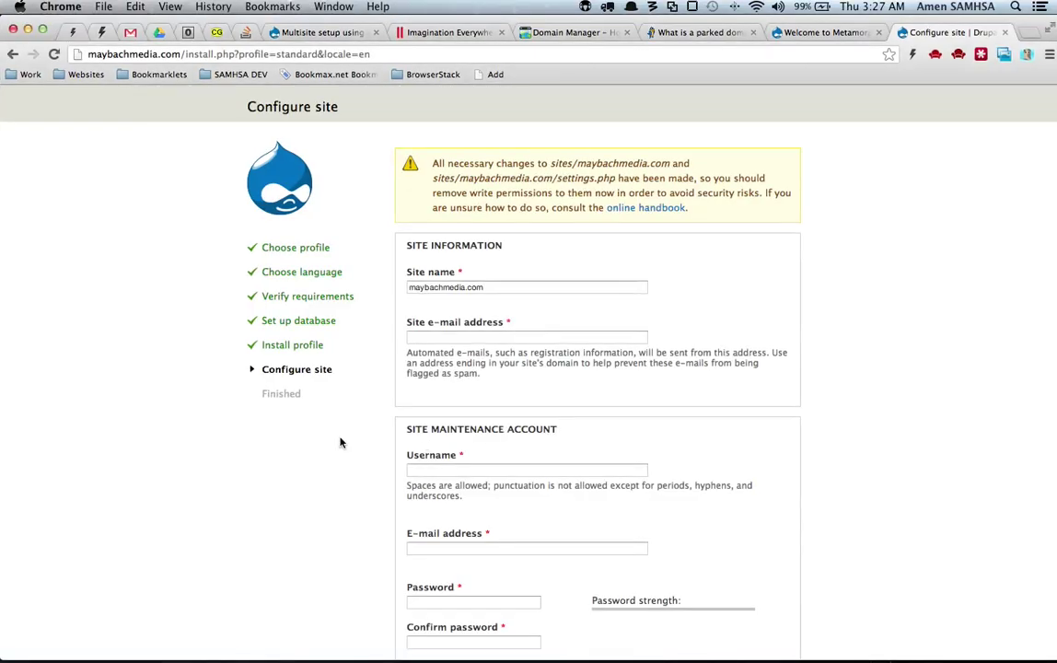
pyautogui.press('super+r')
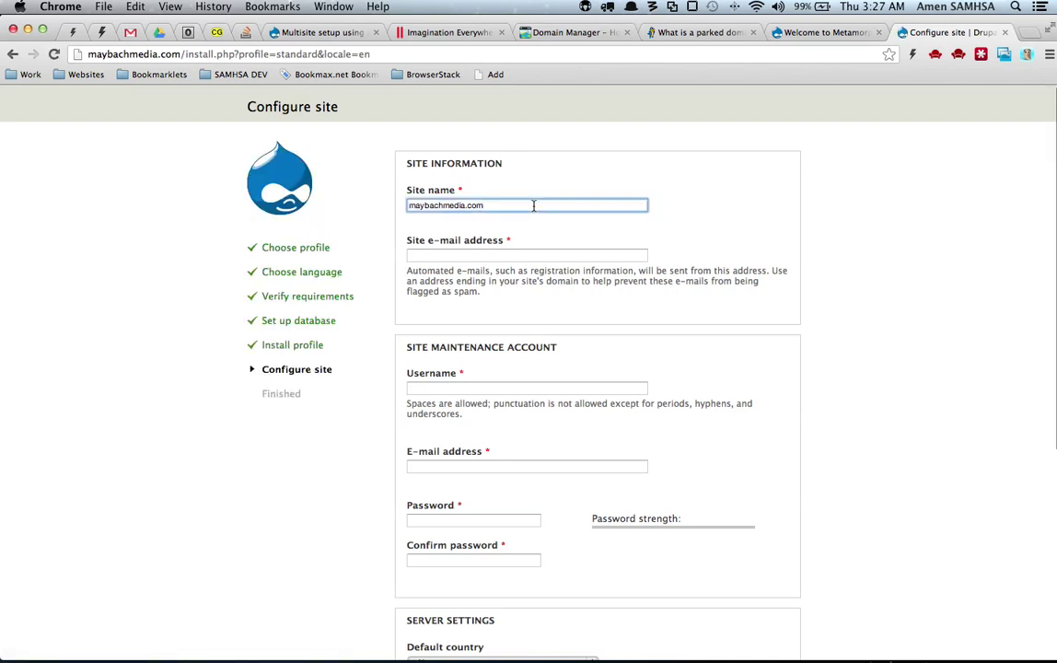
pyautogui.tripleClick(532, 206)
pyautogui.press('BackSpace')
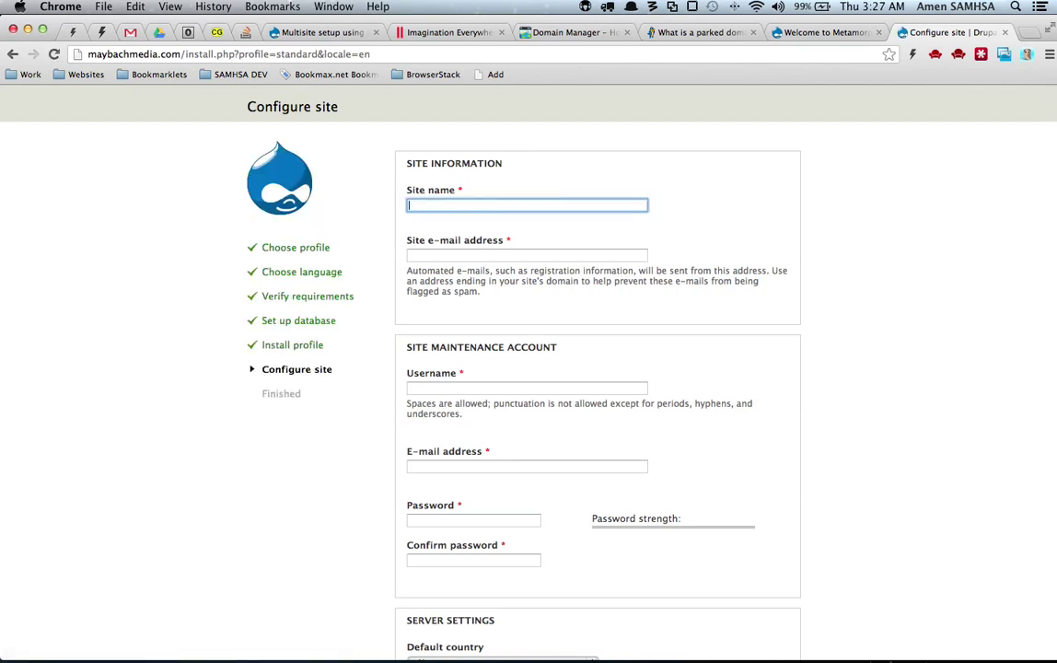
pyautogui.write('Maybach Media')
# Fill in the site e-mail, maintenance username, and the account password with its confirmation
pyautogui.click(526, 255)
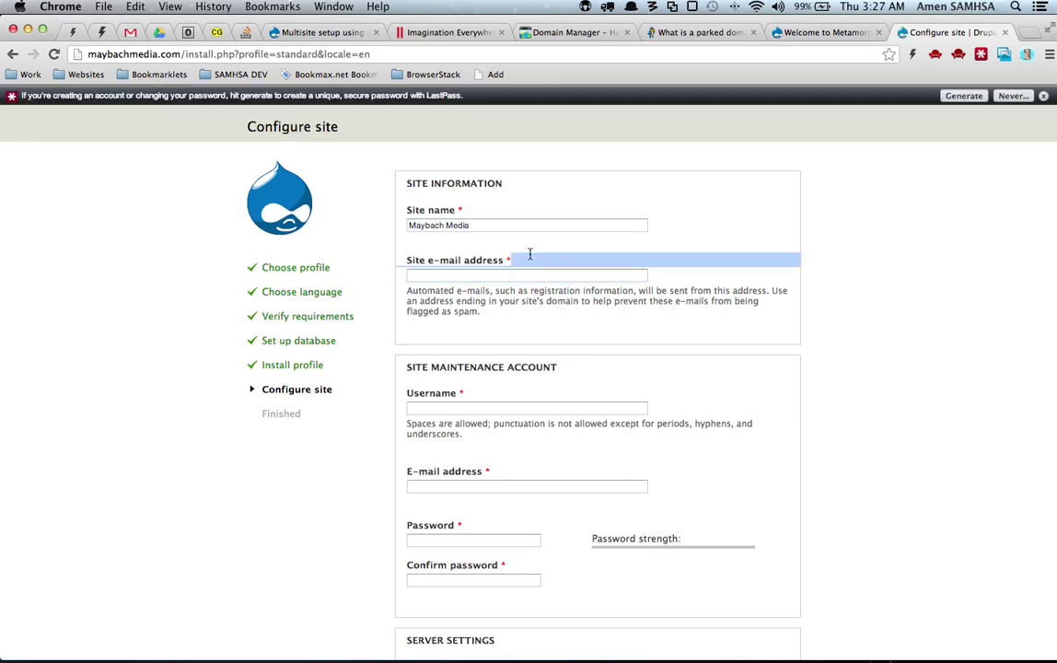
pyautogui.click(526, 274)
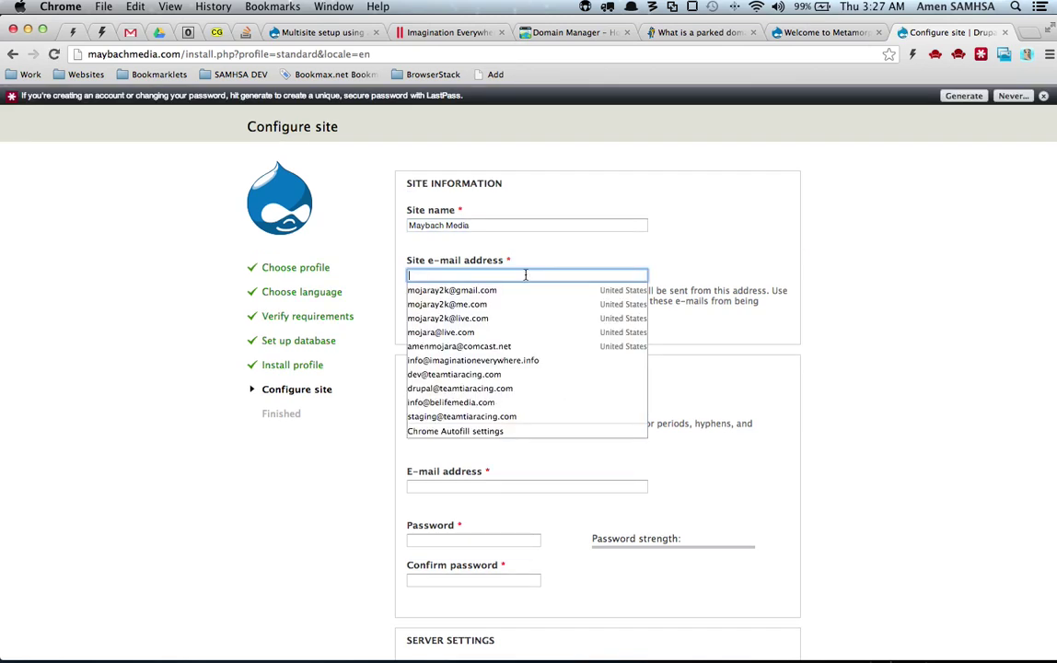
pyautogui.click(534, 362)
pyautogui.scroll(-5, 534, 362)
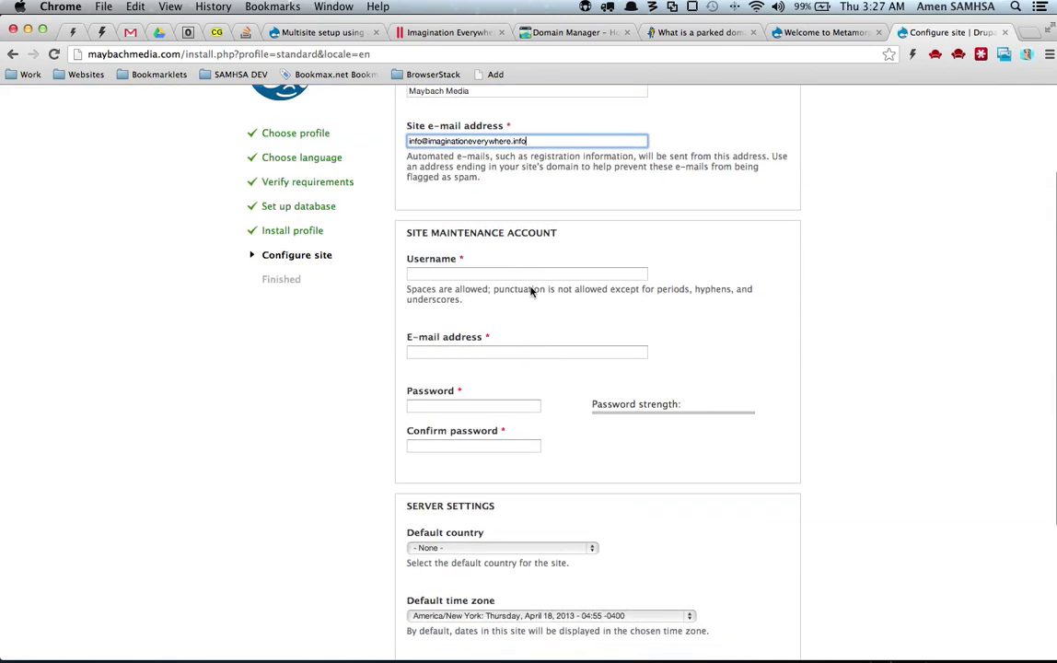
pyautogui.click(530, 275)
pyautogui.click(531, 275)
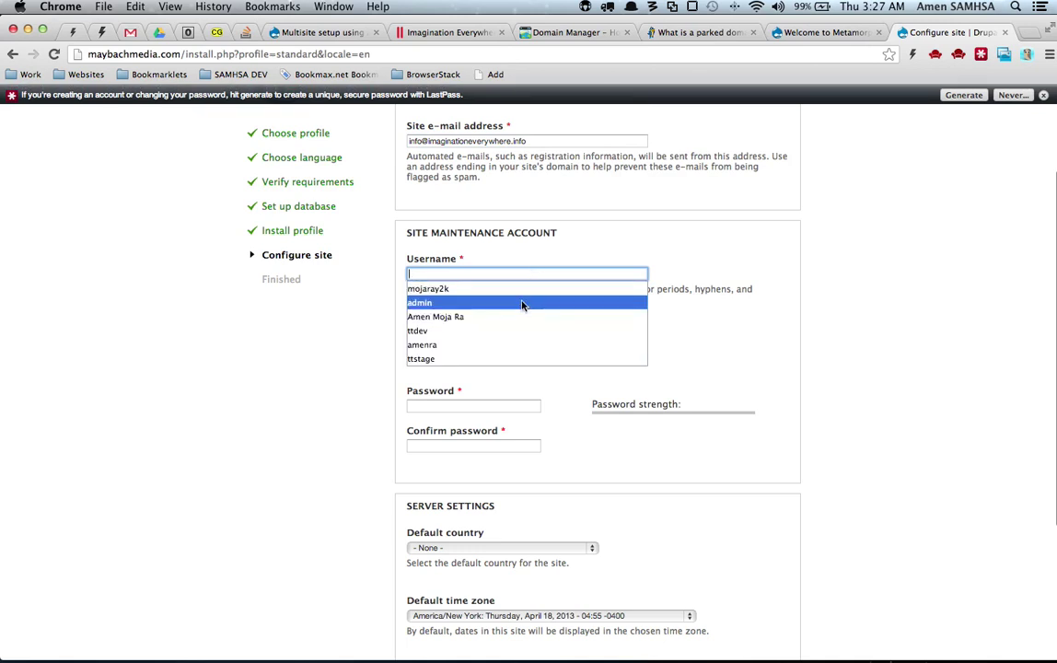
pyautogui.click(525, 290)
pyautogui.click(509, 405)
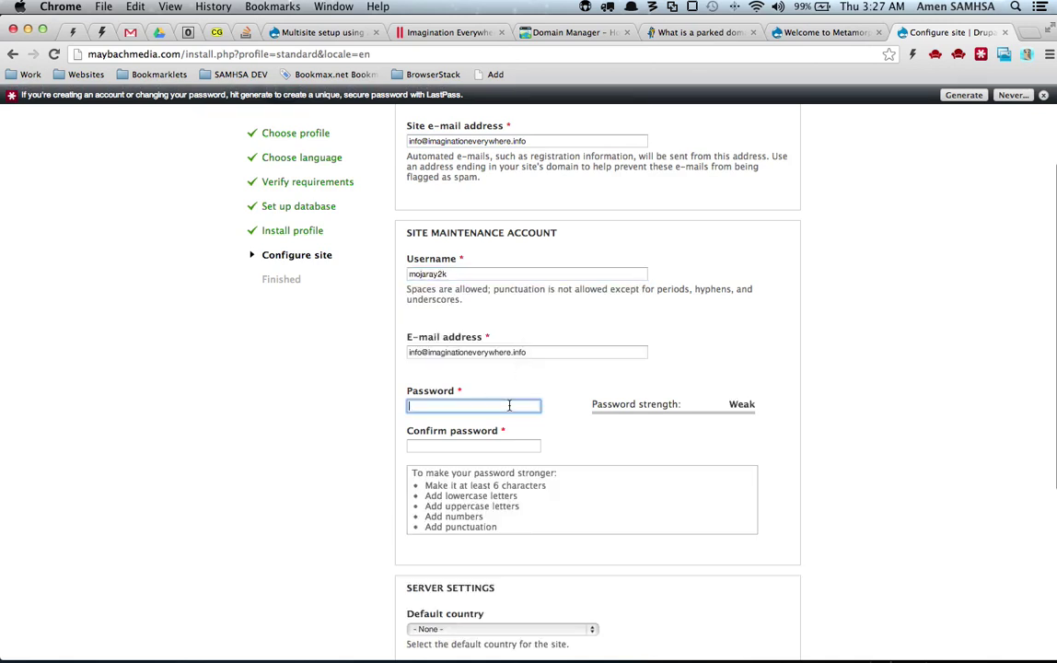
pyautogui.write('••••••')
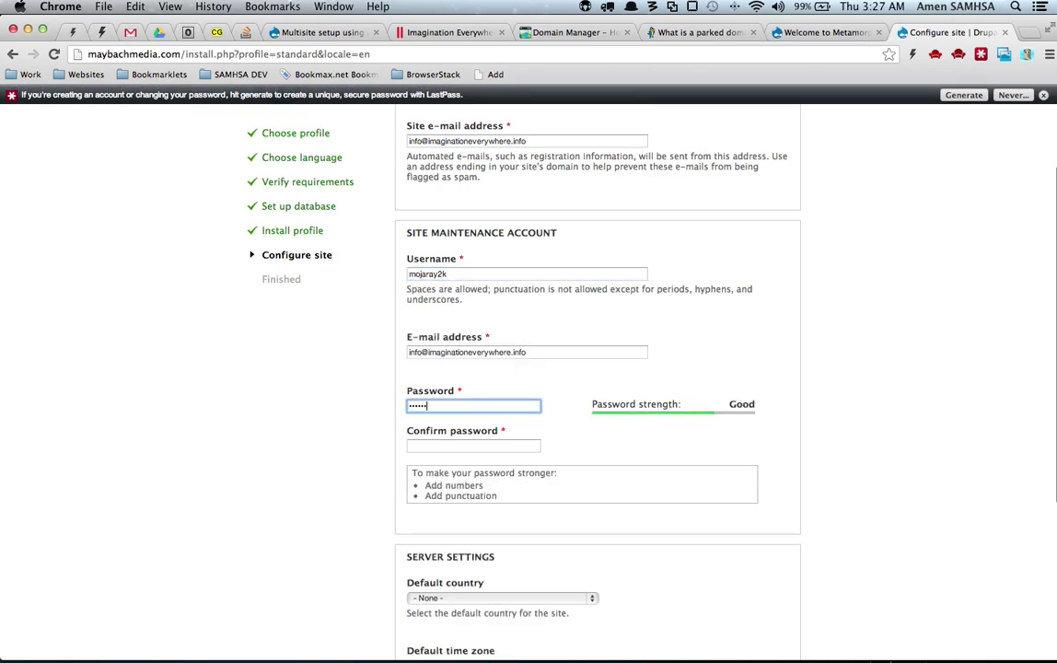
pyautogui.write('••')
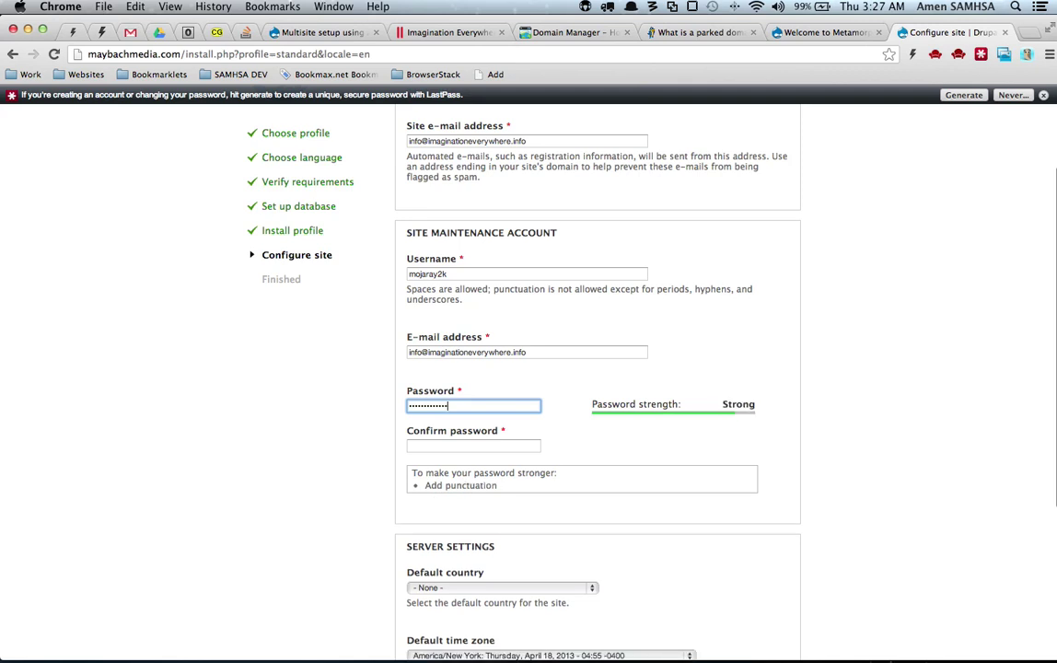
pyautogui.write('•')
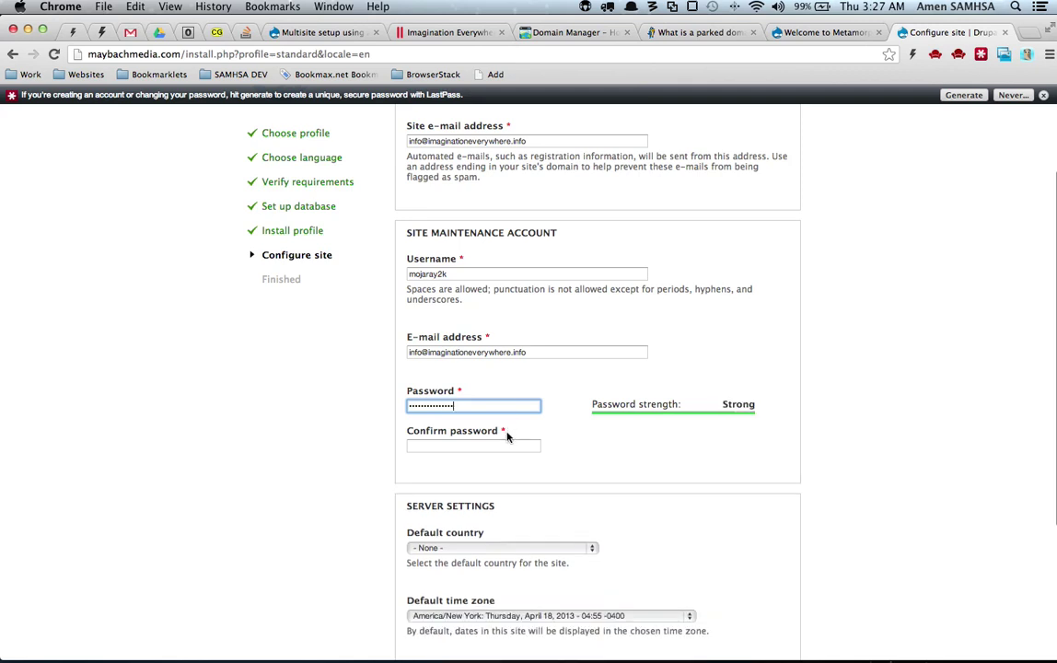
pyautogui.click(511, 446)
pyautogui.write('•••••••••')
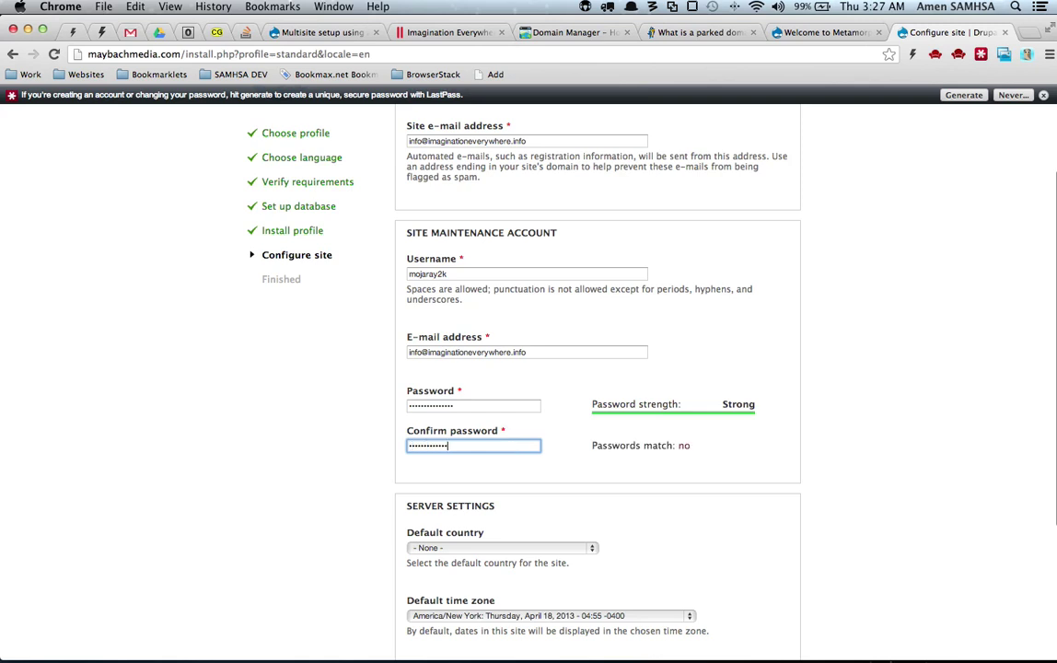
pyautogui.write('•')
# Select United States as the default country and submit the form
pyautogui.scroll(-2, 529, 412)
pyautogui.scroll(-3, 529, 412)
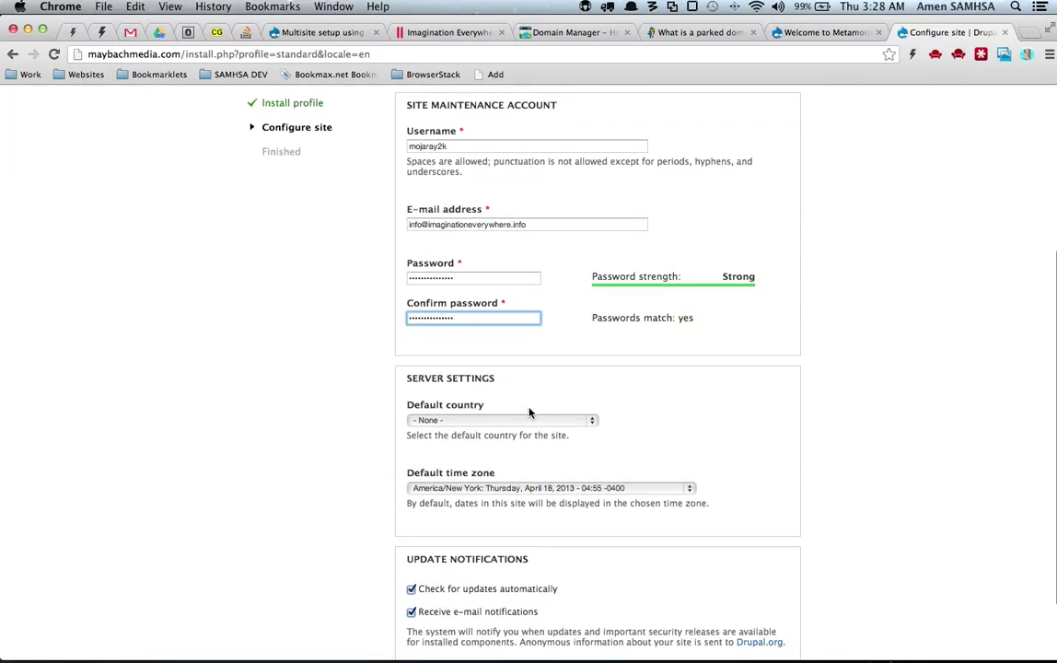
pyautogui.click(537, 387)
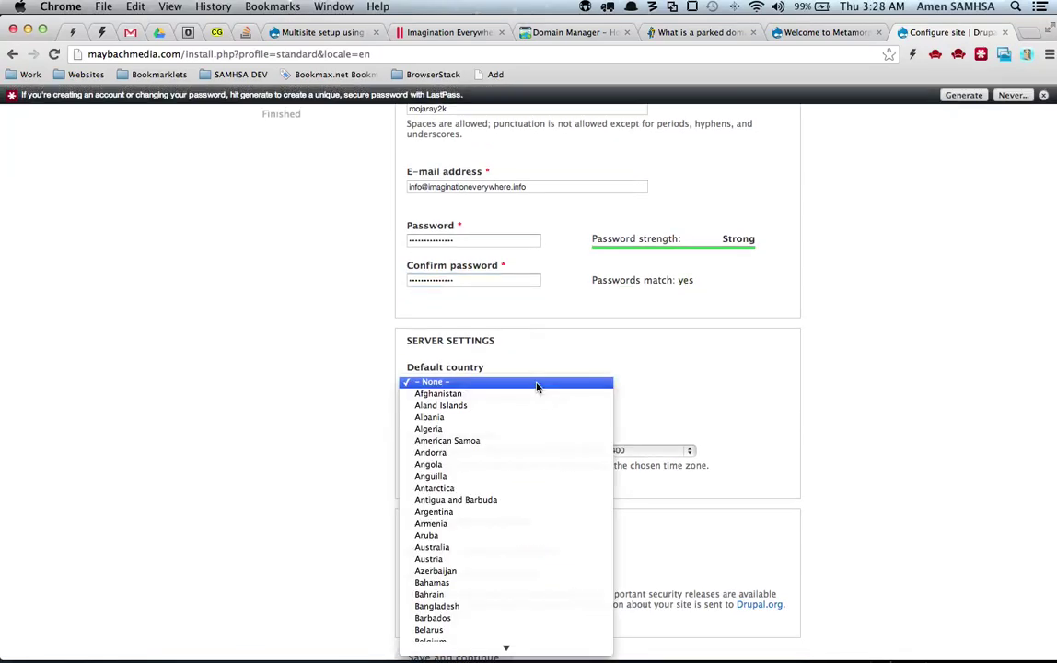
pyautogui.write('united s')
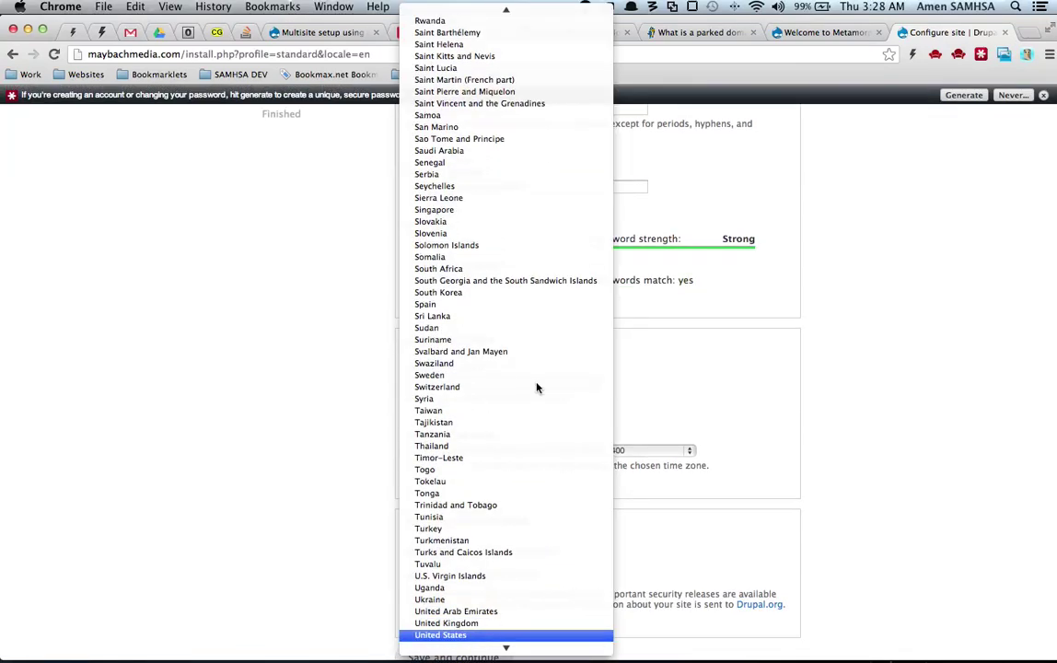
pyautogui.press('Return')
pyautogui.scroll(-1, 547, 370)
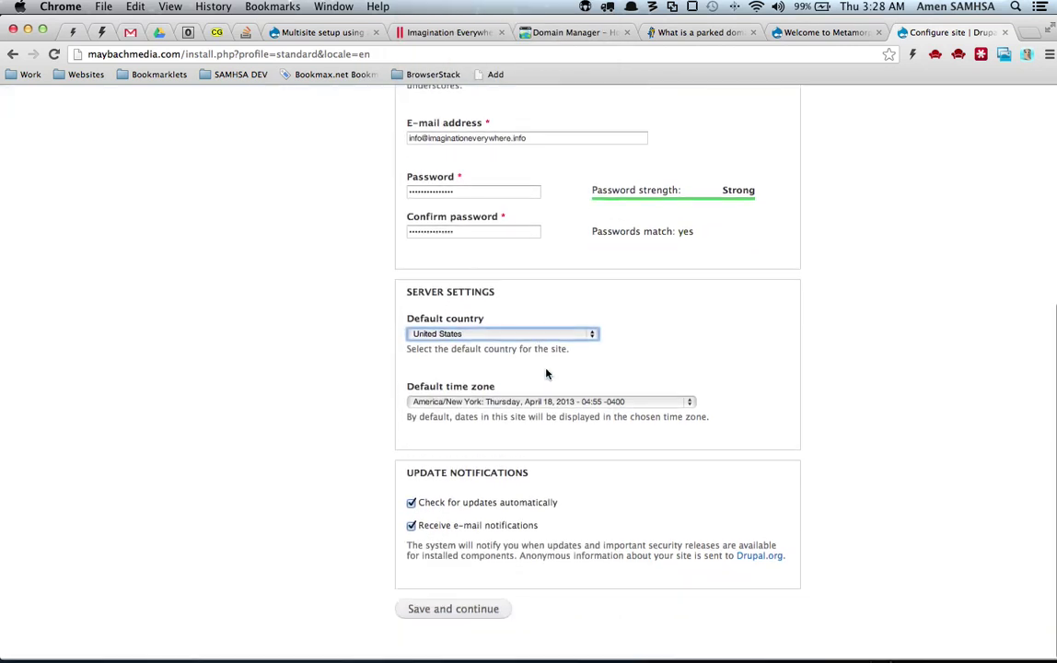
pyautogui.click(463, 615)
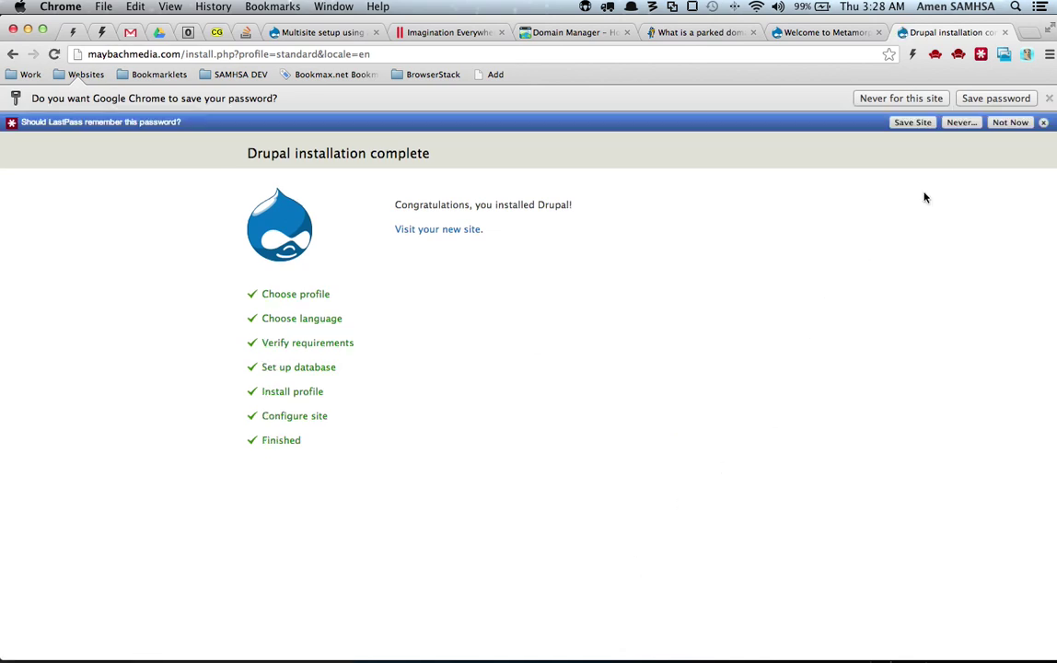
# Visit the new Maybach Media site, dismiss the password prompt, and return to Plesk Databases
pyautogui.click(447, 232)
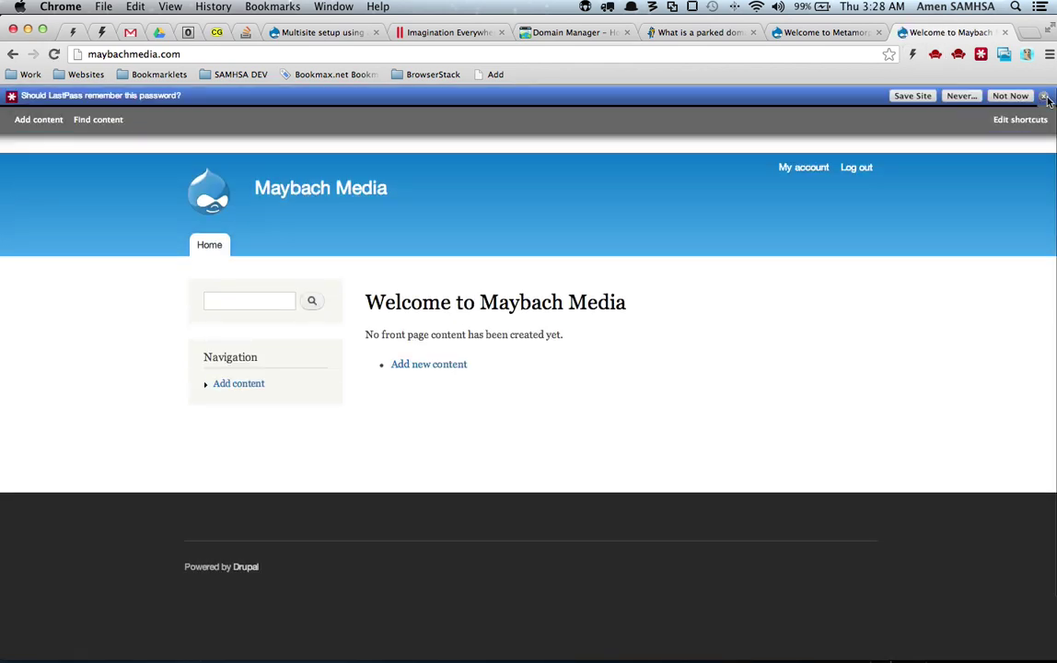
pyautogui.click(1045, 97)
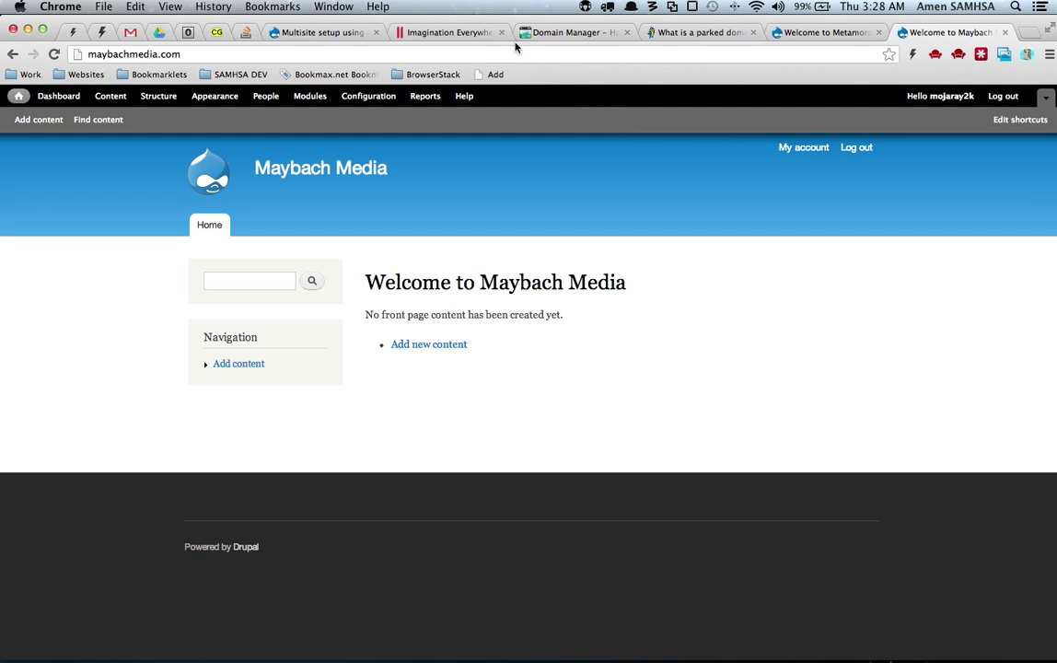
pyautogui.click(434, 33)
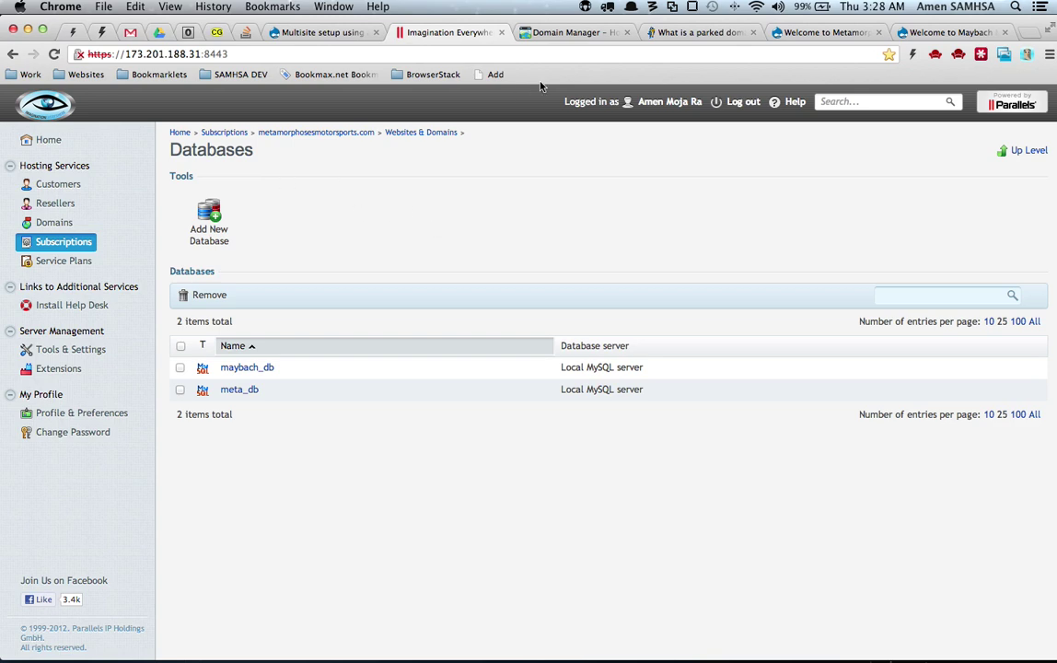
# Read through the HostGator 'What is a parked domain' support article
pyautogui.click(695, 33)
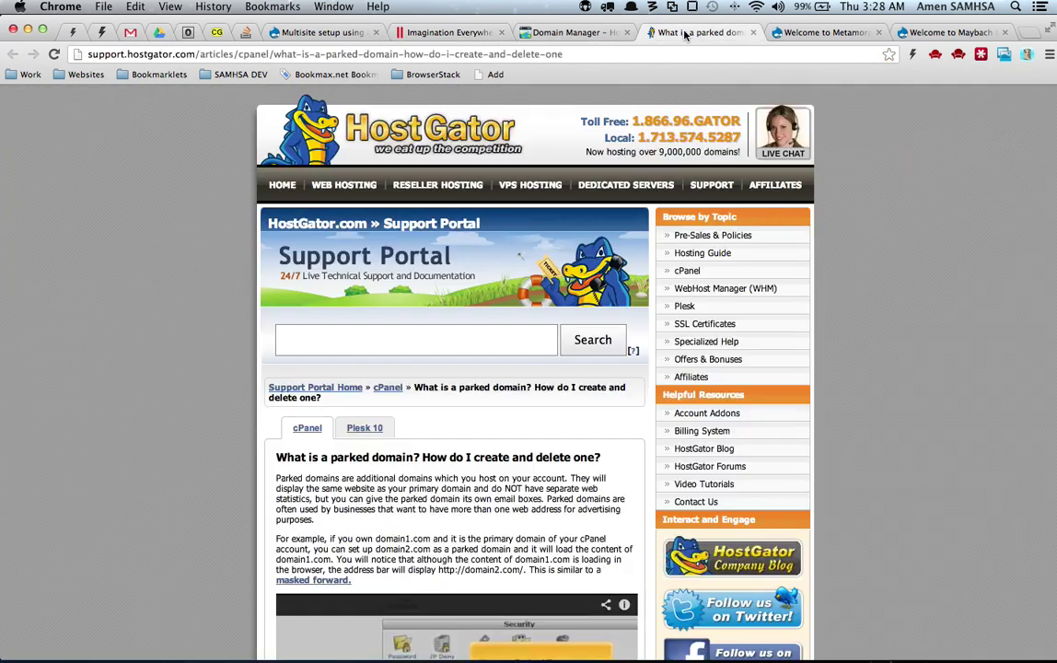
pyautogui.scroll(-5, 543, 165)
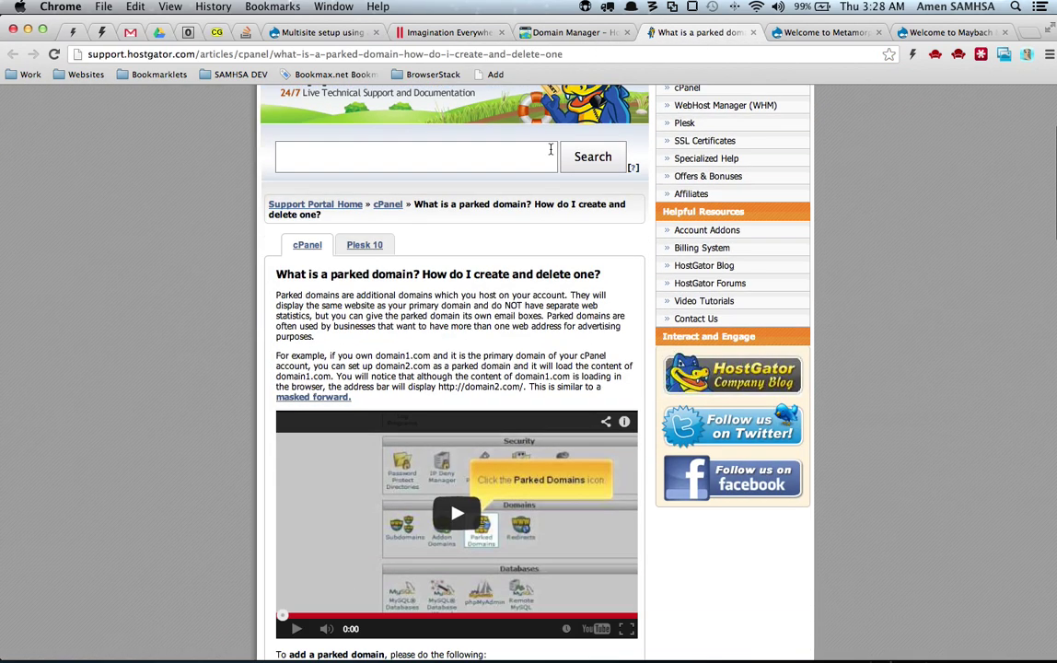
pyautogui.scroll(-1, 552, 153)
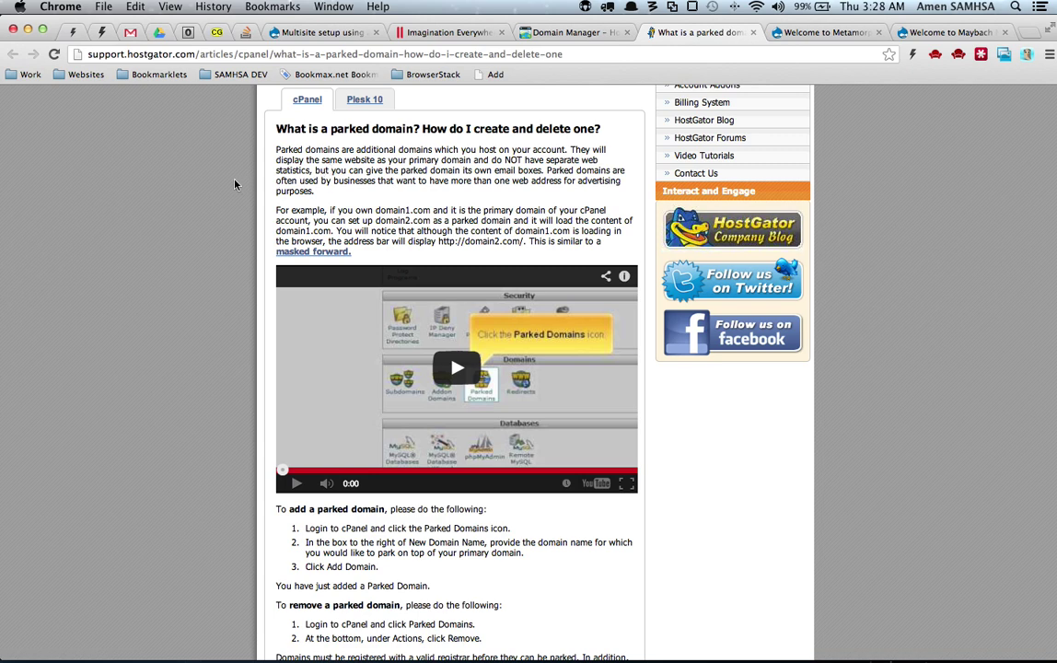
pyautogui.scroll(-2, 234, 184)
pyautogui.scroll(4, 235, 184)
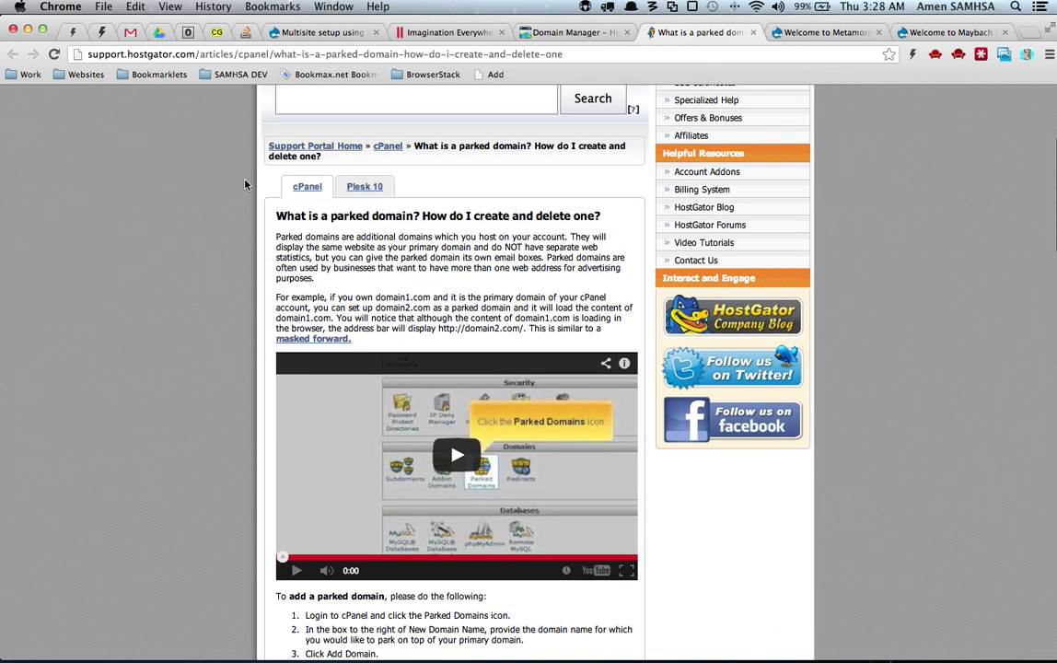
# Open the Plesk 10 version of the article and scroll through its domain-alias steps
pyautogui.click(378, 189)
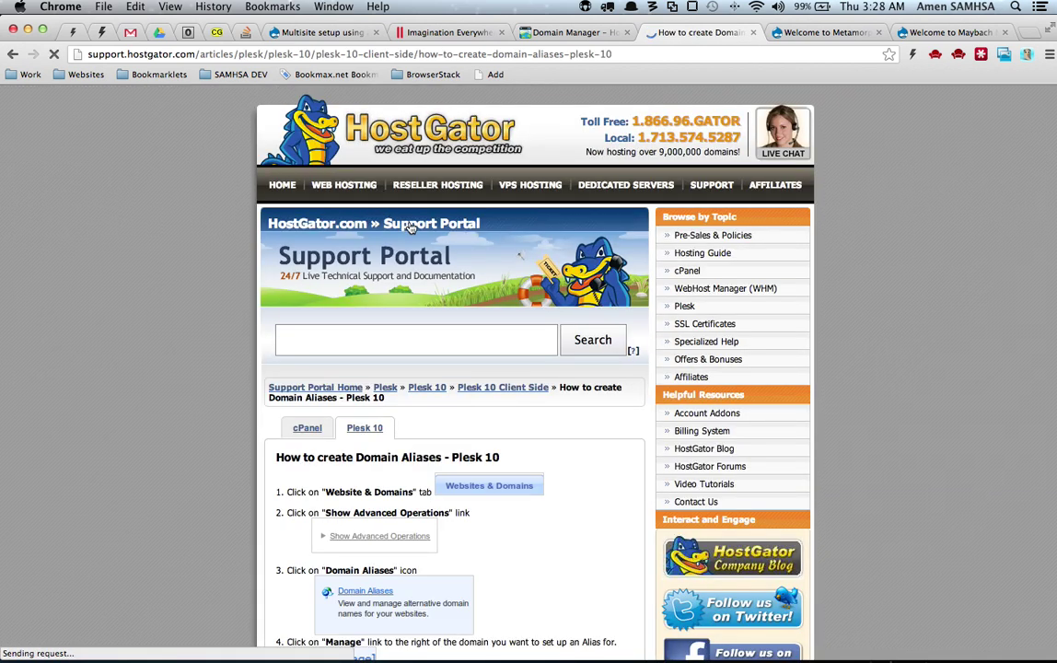
pyautogui.scroll(-12, 267, 199)
pyautogui.scroll(3, 249, 197)
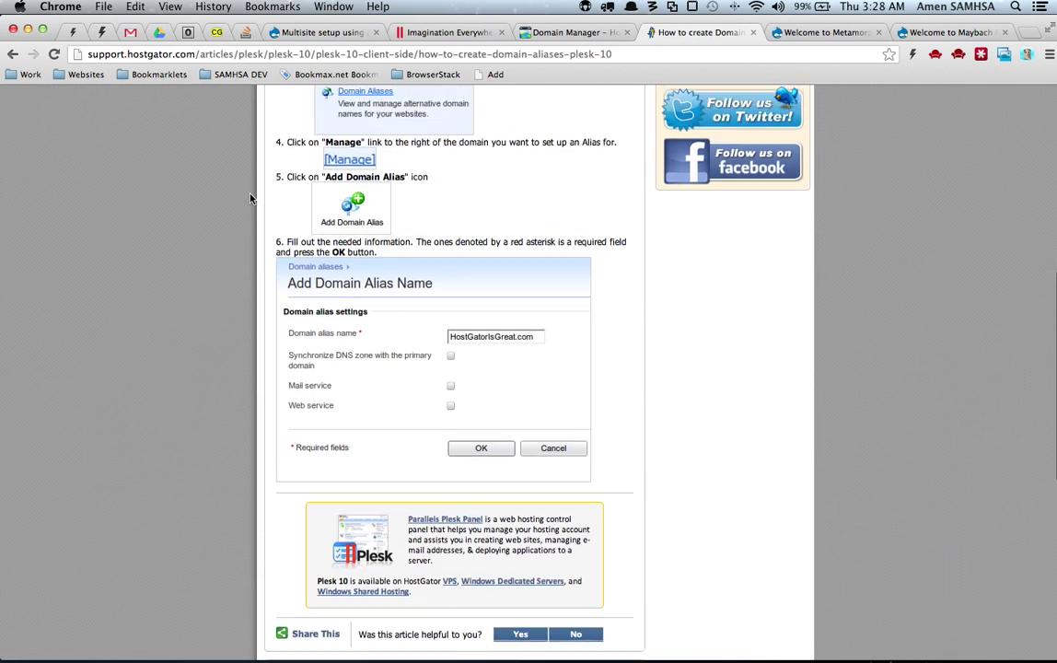
pyautogui.scroll(12, 250, 198)
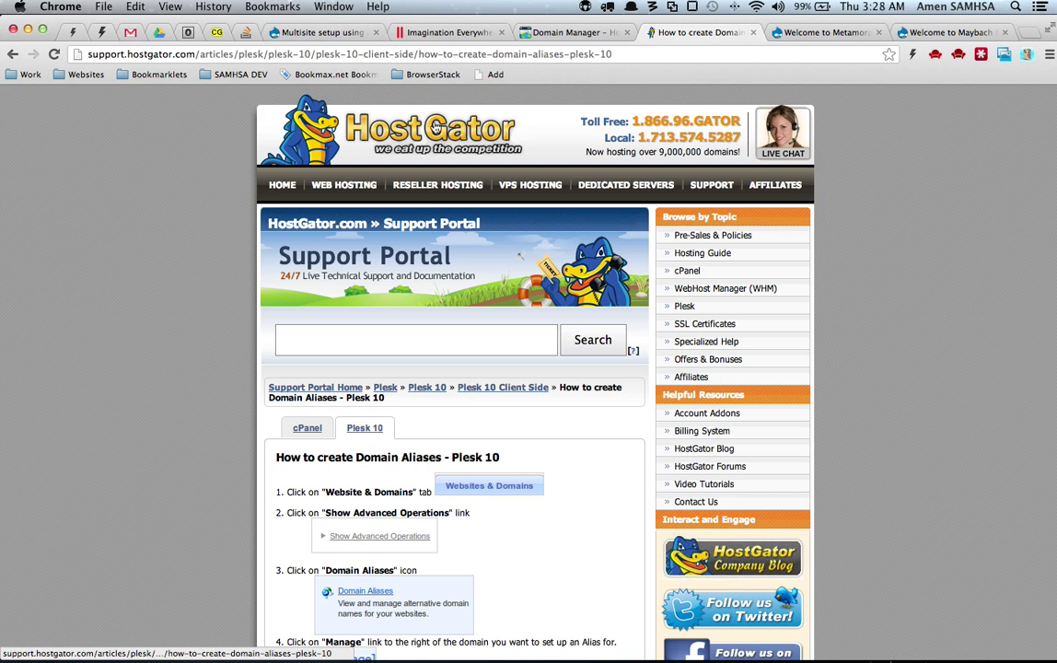
pyautogui.click(322, 32)
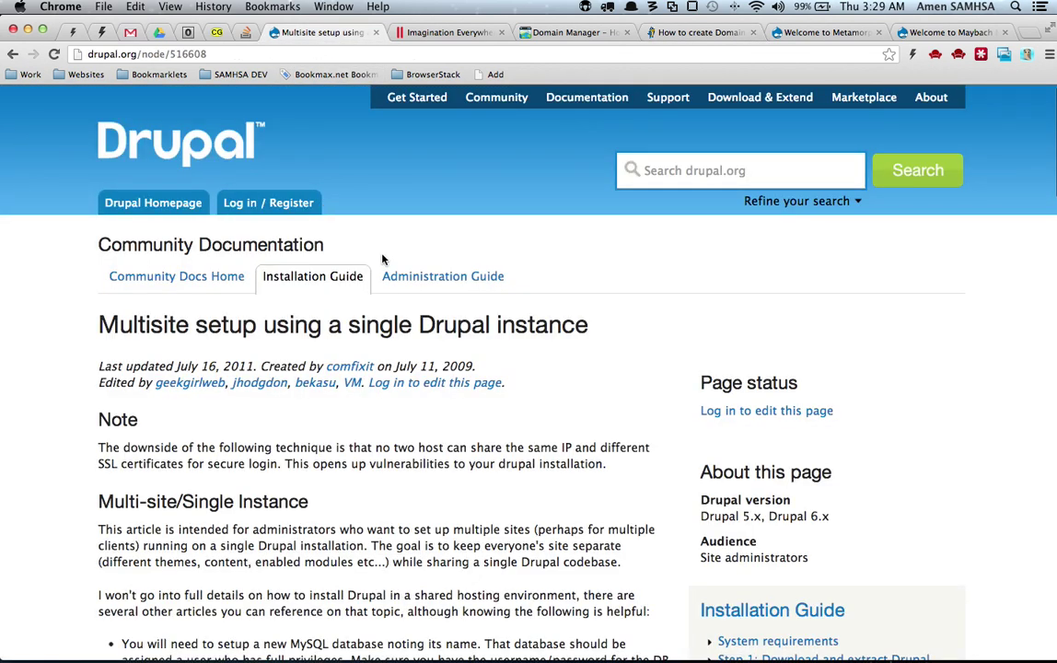
# Scroll down through the Drupal multisite setup steps and back up to the Note section
pyautogui.scroll(-3, 382, 259)
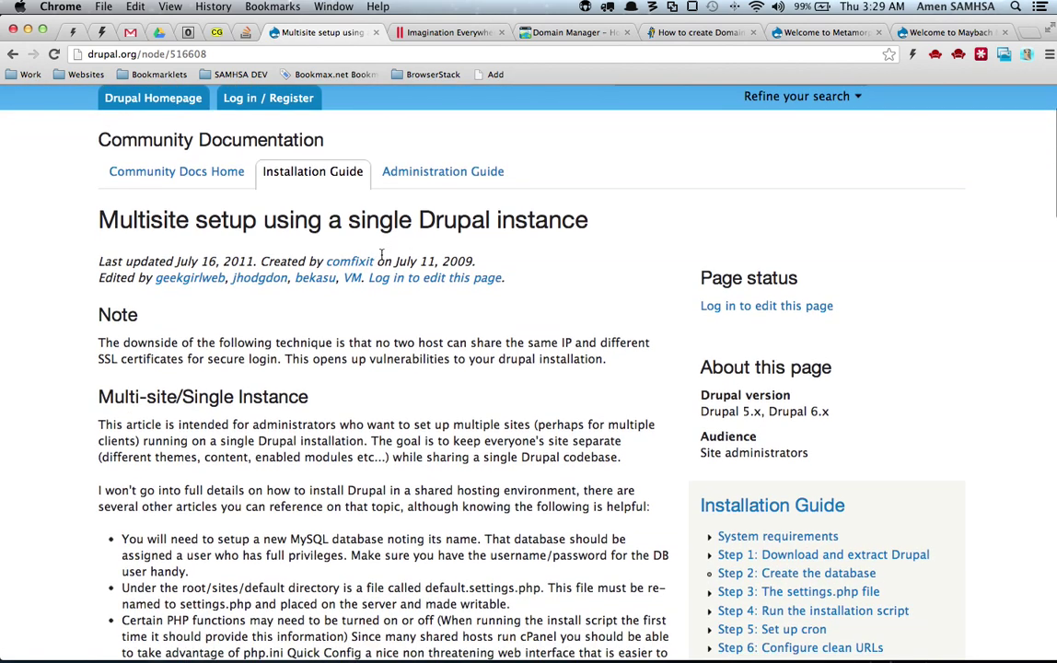
pyautogui.scroll(-1, 382, 259)
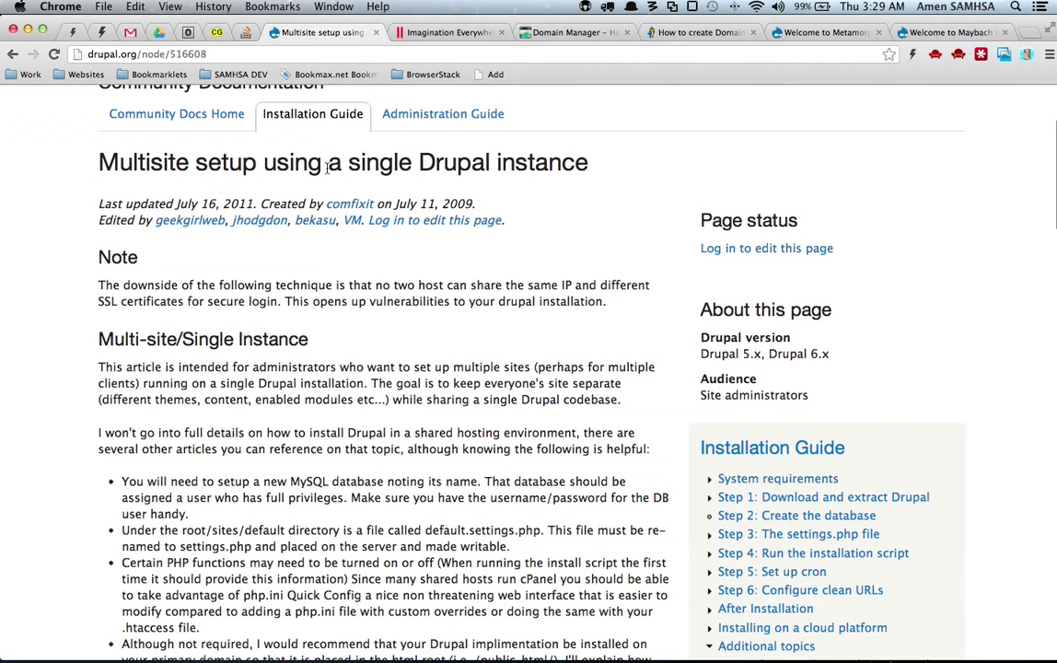
pyautogui.scroll(-4, 391, 305)
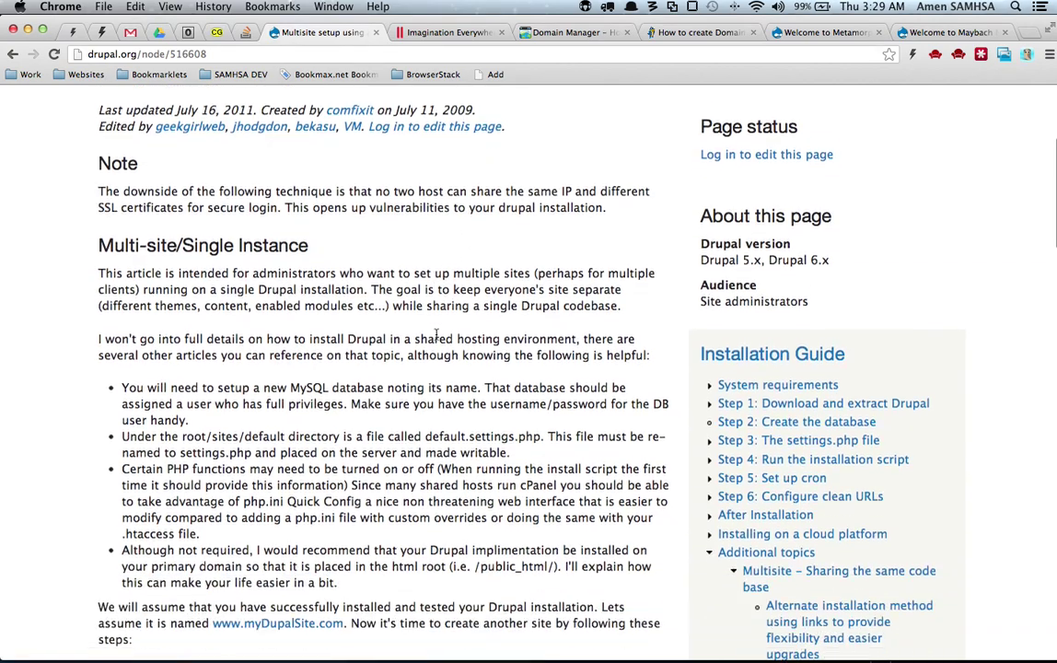
pyautogui.scroll(-4, 438, 338)
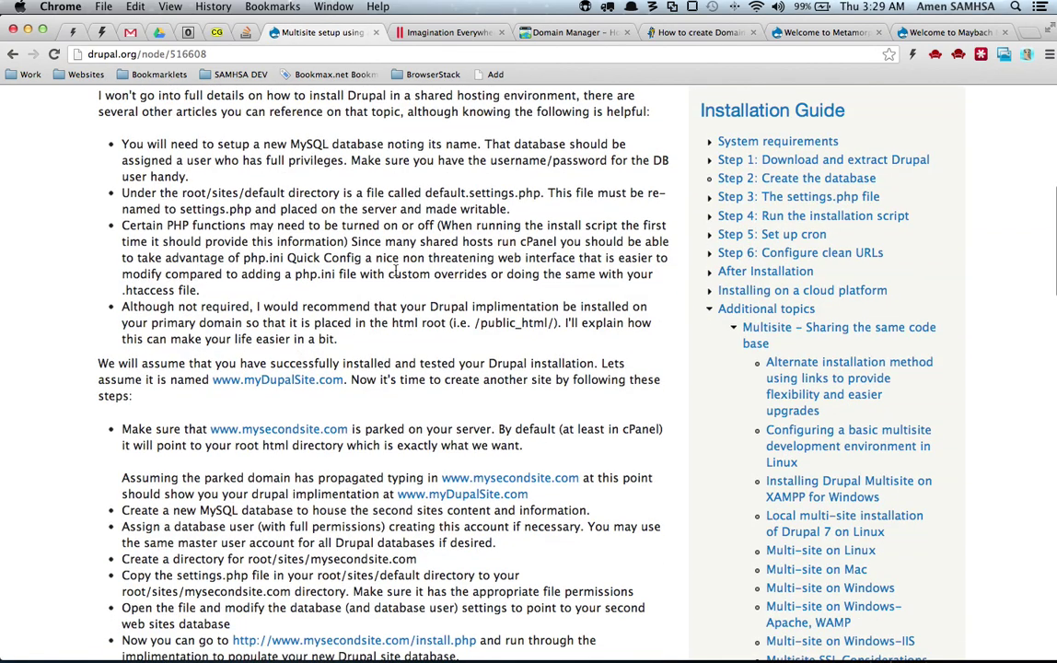
pyautogui.scroll(-3, 396, 273)
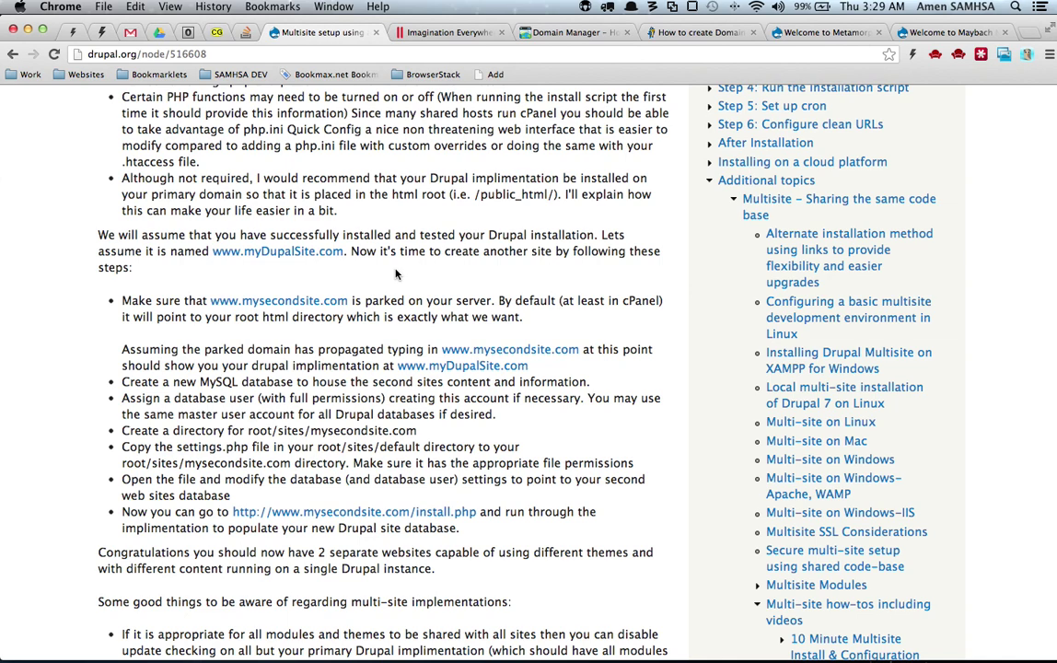
pyautogui.scroll(8, 395, 273)
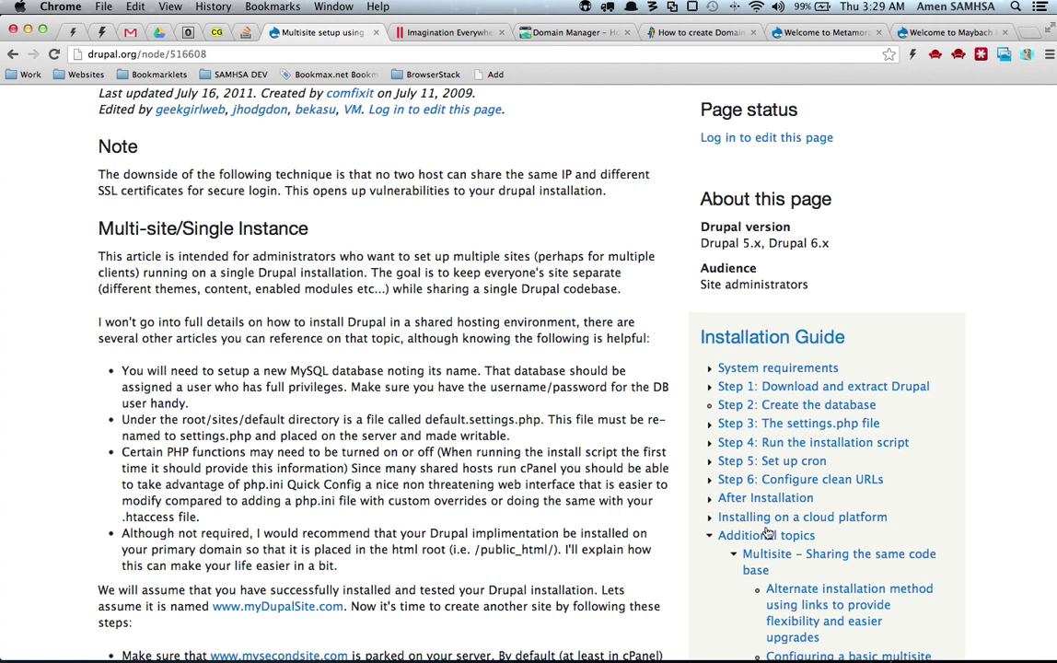
pyautogui.moveTo(874, 649)
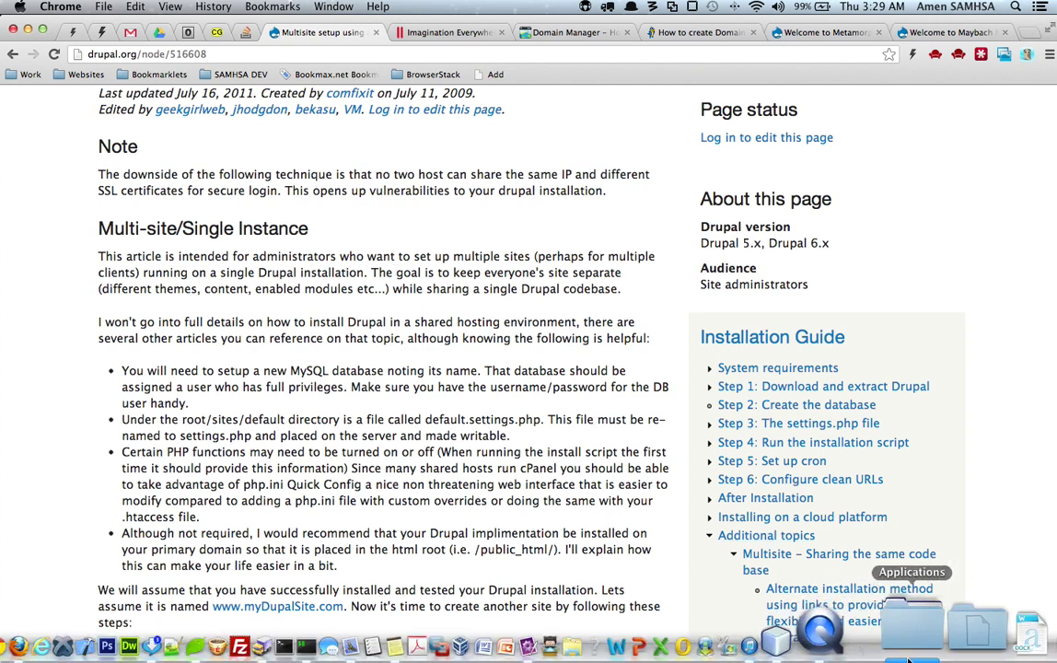
# Launch QuickTime Player from the Dock and look through its QuickTime Player, Edit and File menus
pyautogui.click(886, 651)
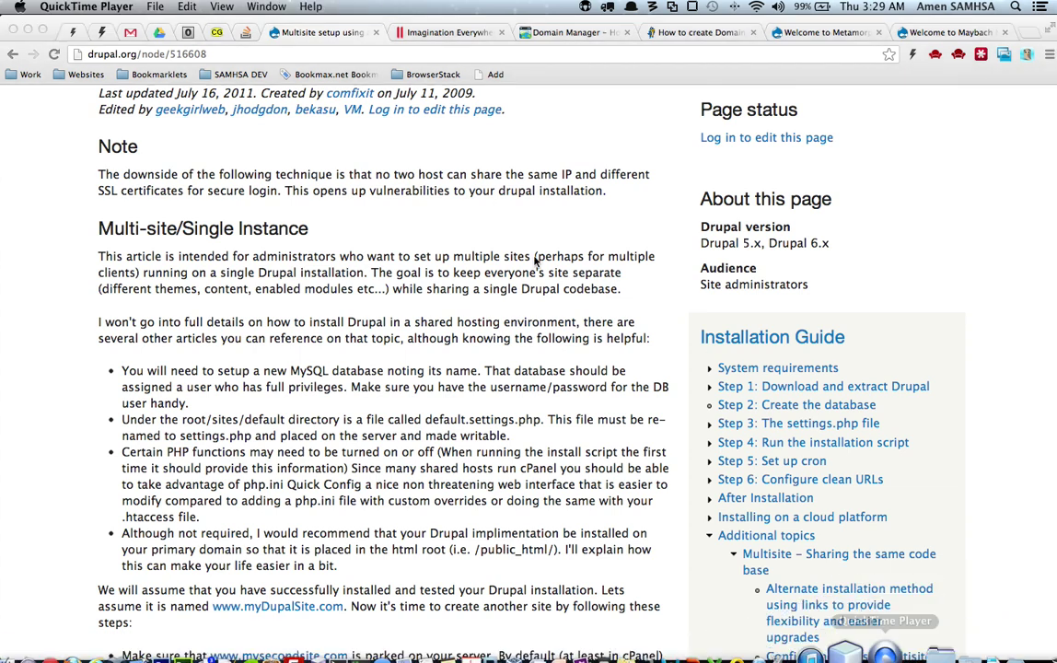
pyautogui.click(100, 11)
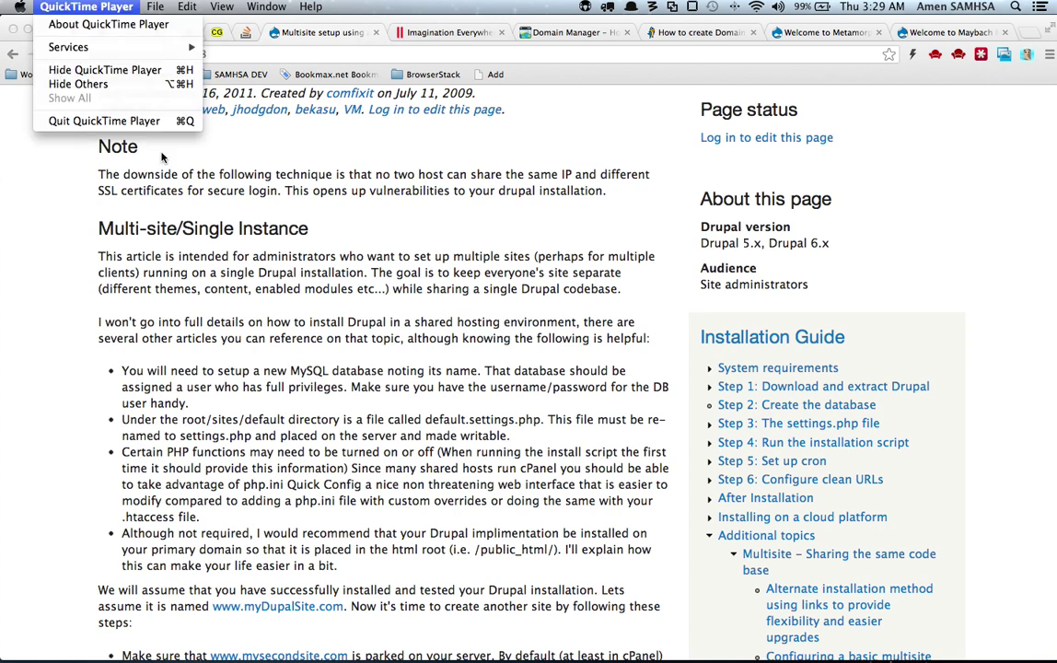
pyautogui.moveTo(187, 7)
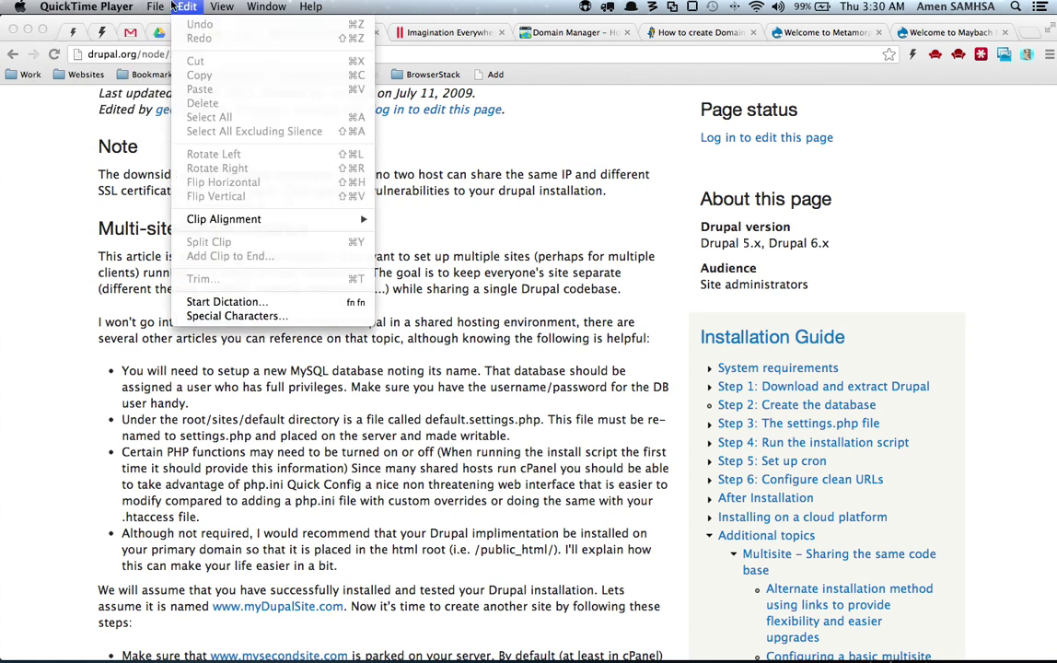
pyautogui.moveTo(149, 9)
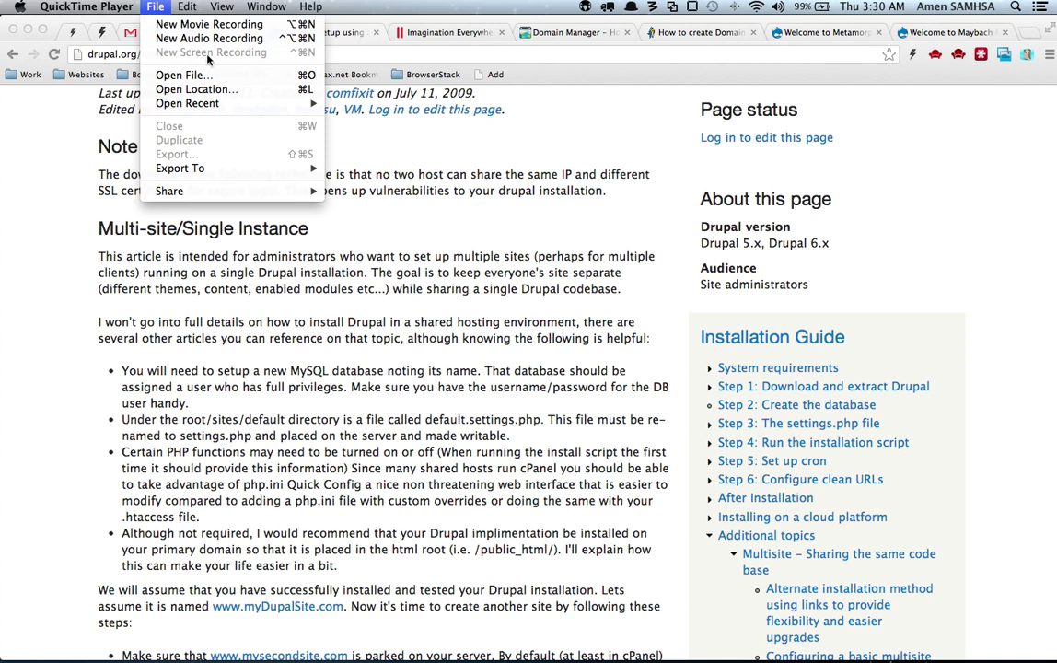
# Bring the browser back to the front, then open and close Mission Control
pyautogui.click(322, 198)
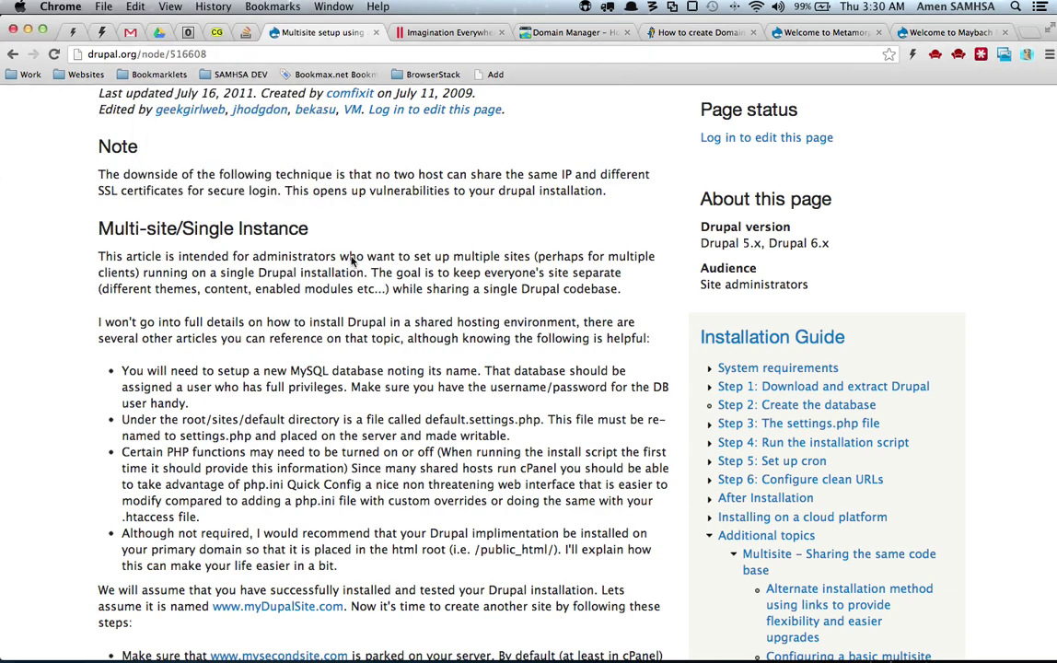
pyautogui.hotkey('ctrl', 'Up')
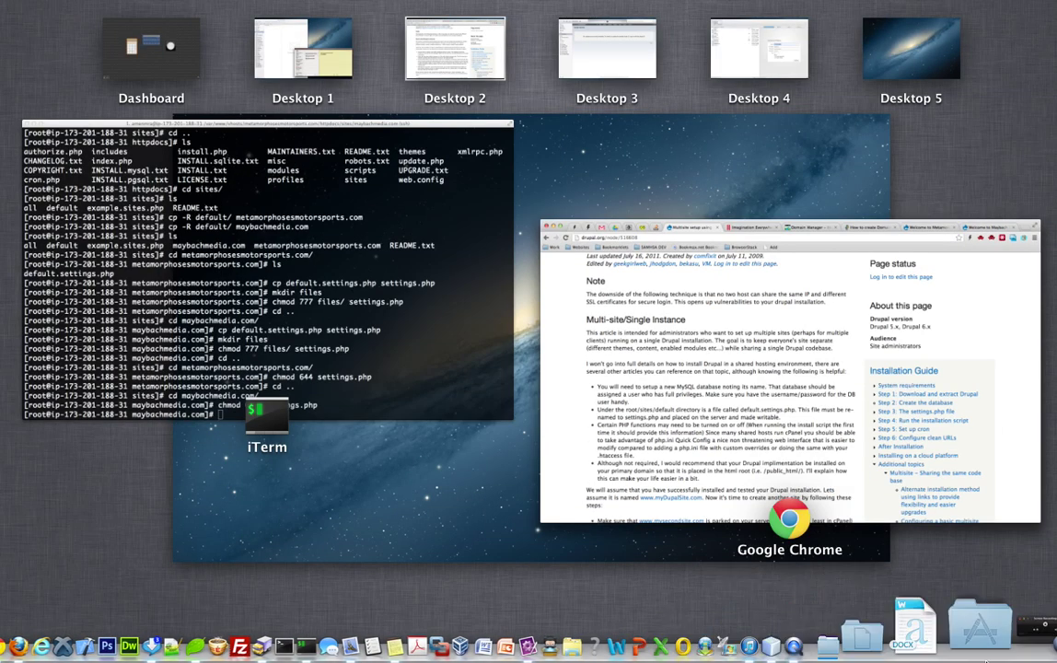
pyautogui.hotkey('ctrl', 'Up')
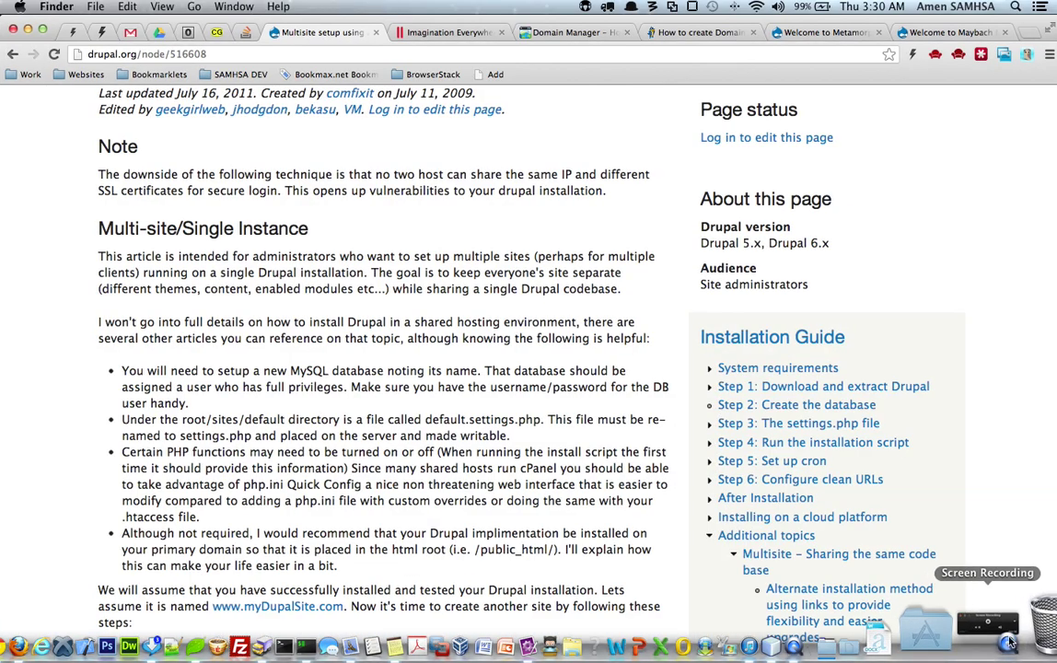